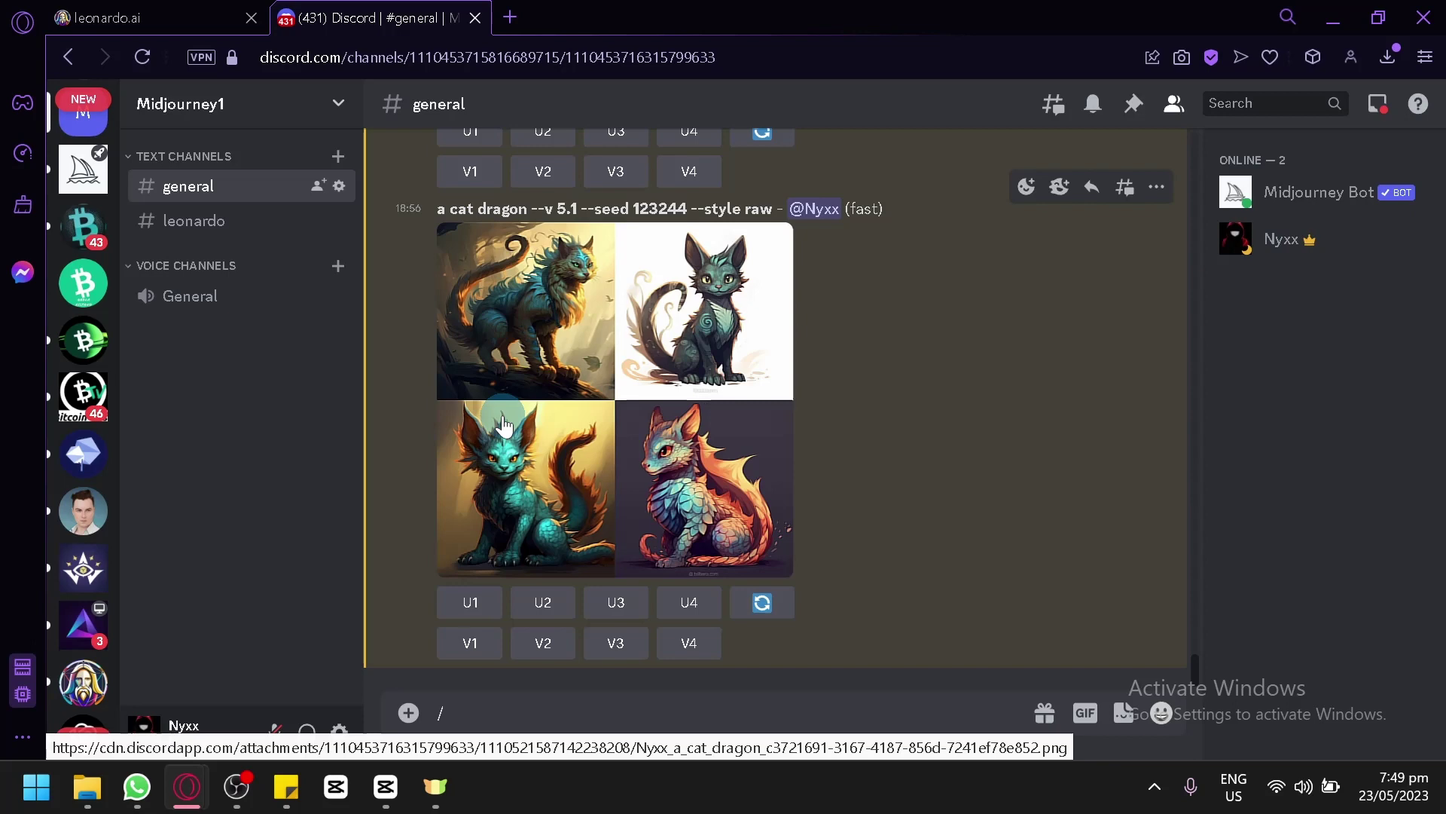
# Bring up Leonardo.ai's four '32-bit isometric, dragon' images for comparison
pyautogui.click(113, 18)
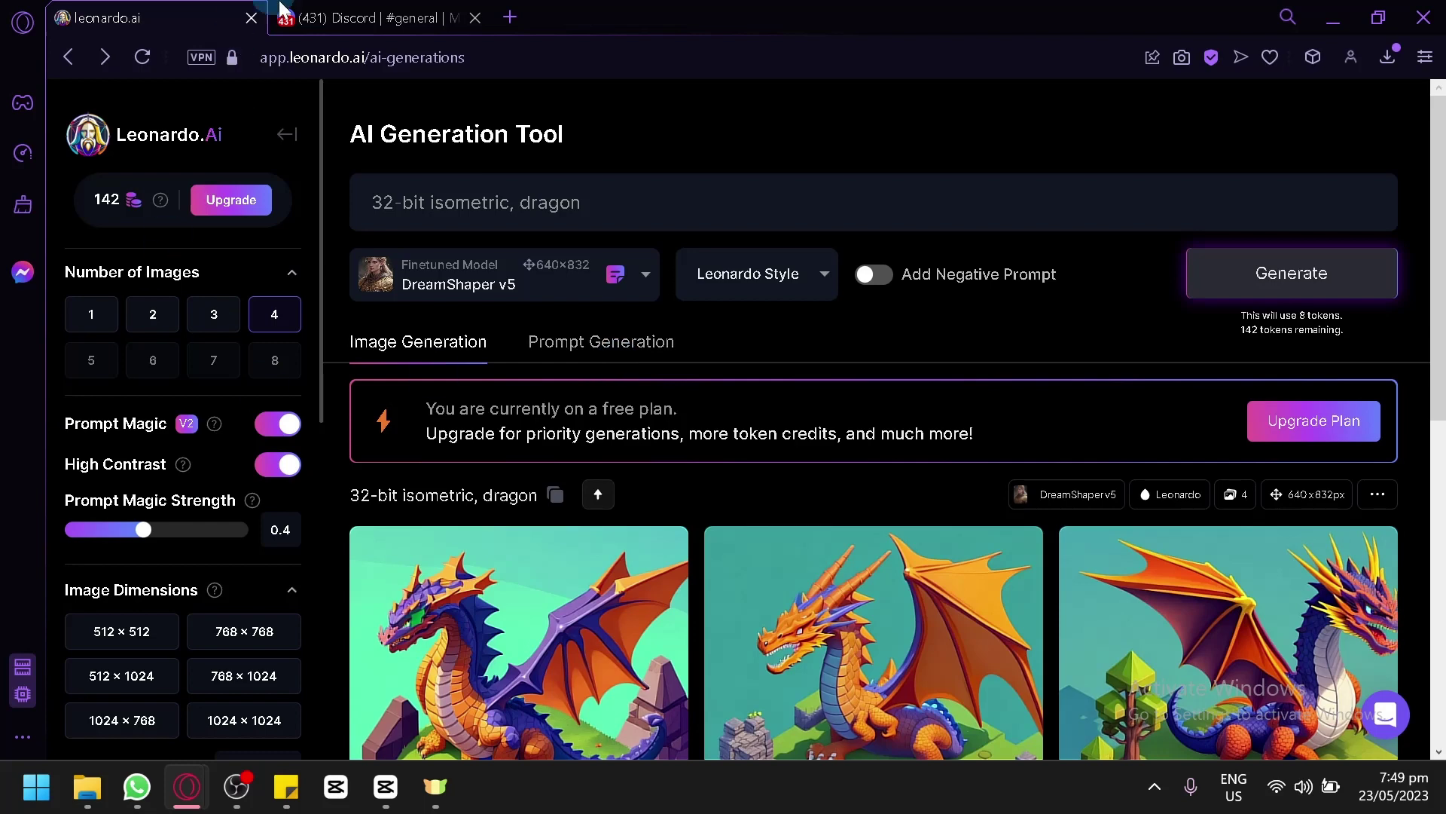
# Compare Leonardo.ai's dragon images with Midjourney's 'a cat dragon' grid, ending on Discord
pyautogui.click(362, 17)
pyautogui.click(177, 11)
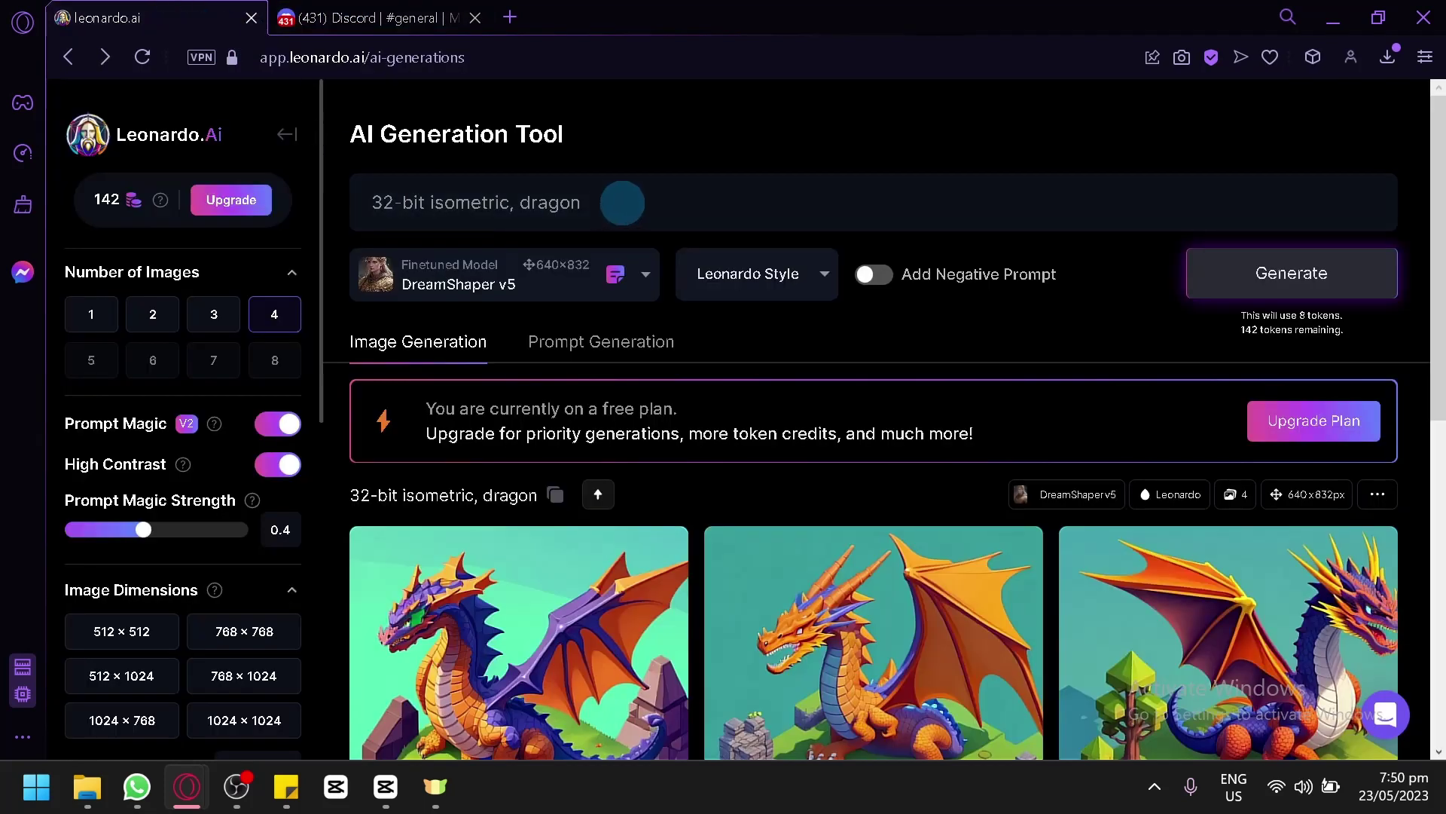
pyautogui.scroll(-3, 409, 166)
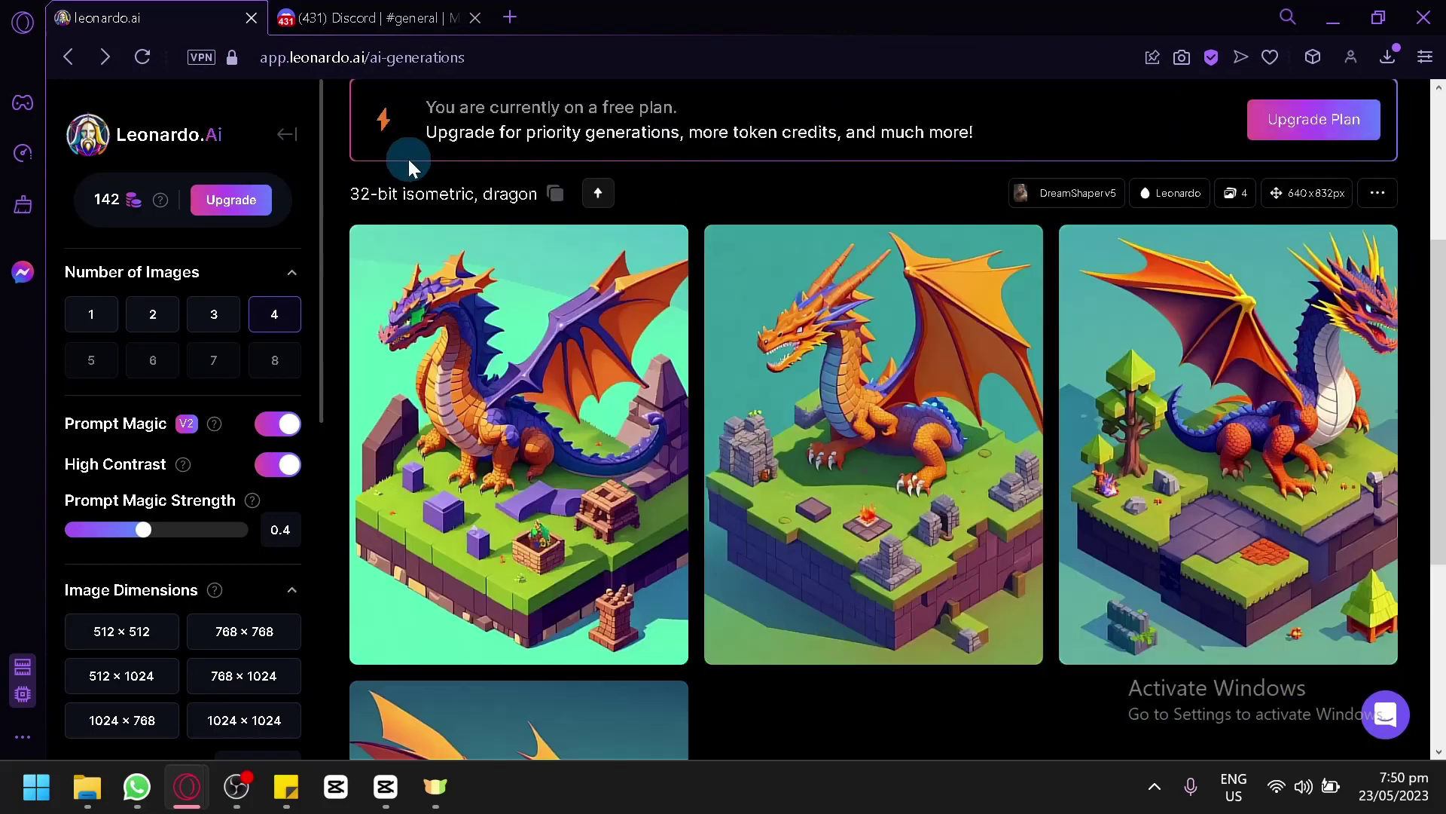
pyautogui.scroll(3, 409, 166)
pyautogui.click(385, 17)
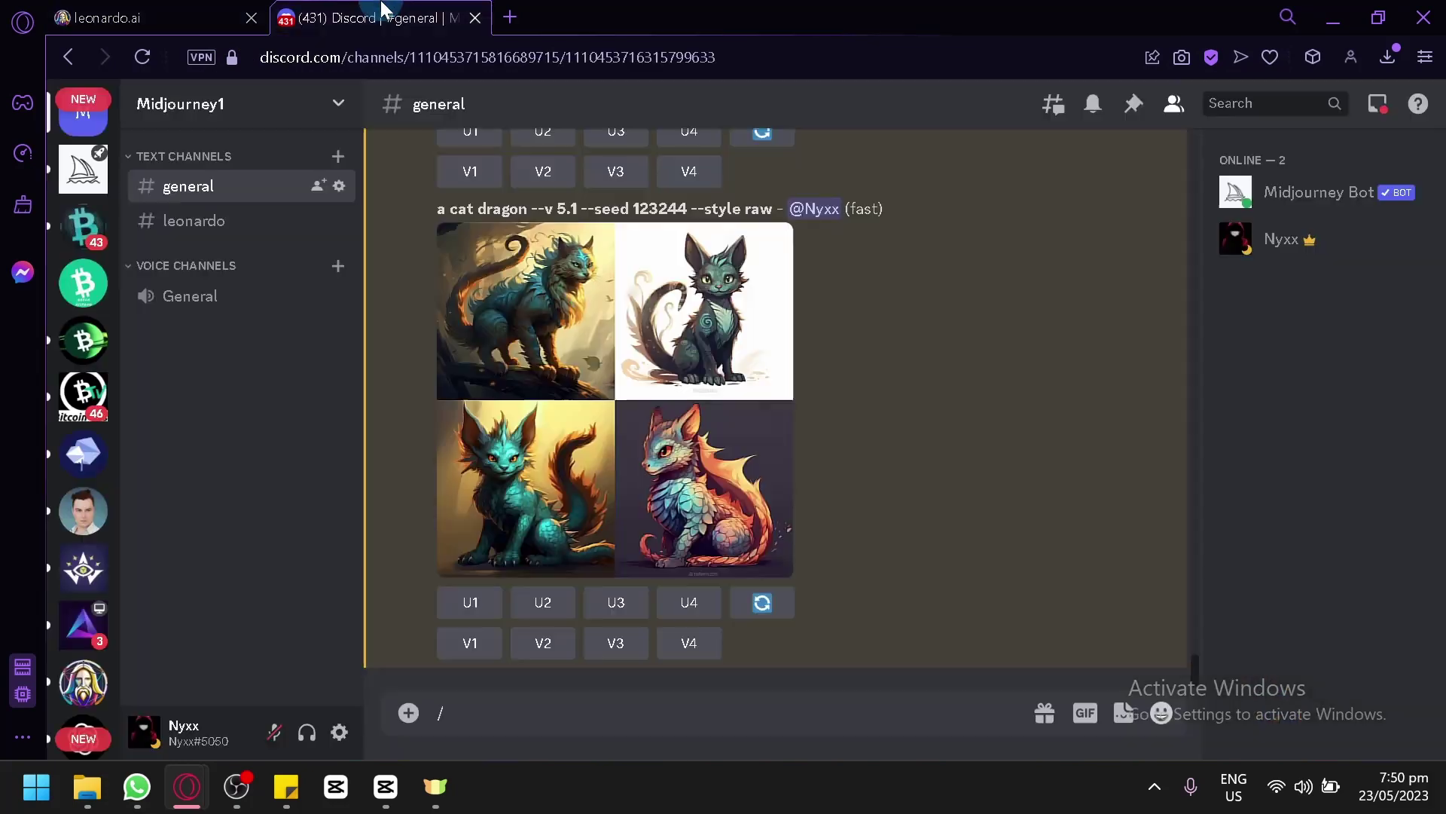
pyautogui.moveTo(904, 396)
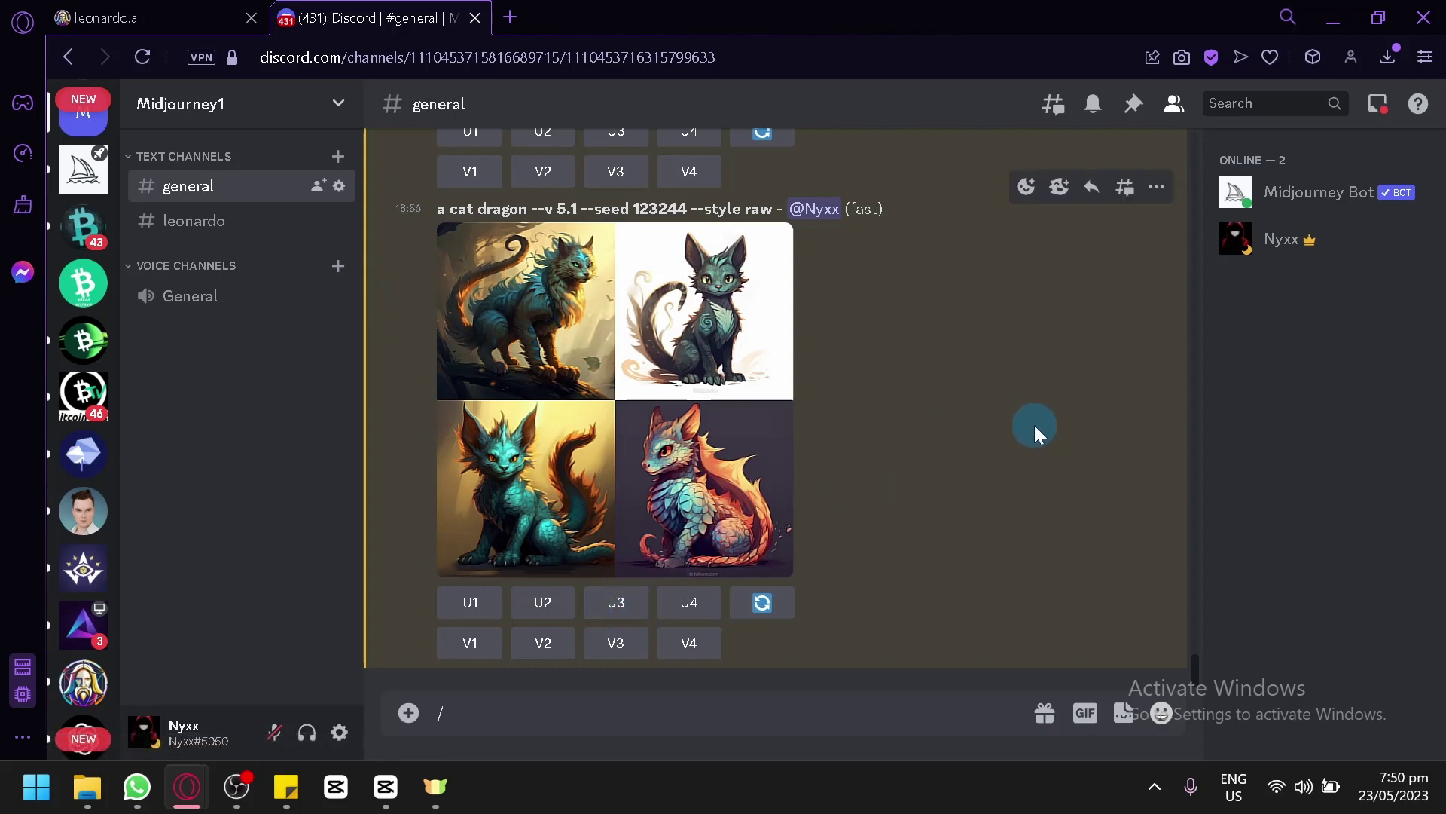
pyautogui.scroll(5, 1033, 425)
pyautogui.scroll(-5, 1034, 421)
pyautogui.scroll(-5, 1034, 421)
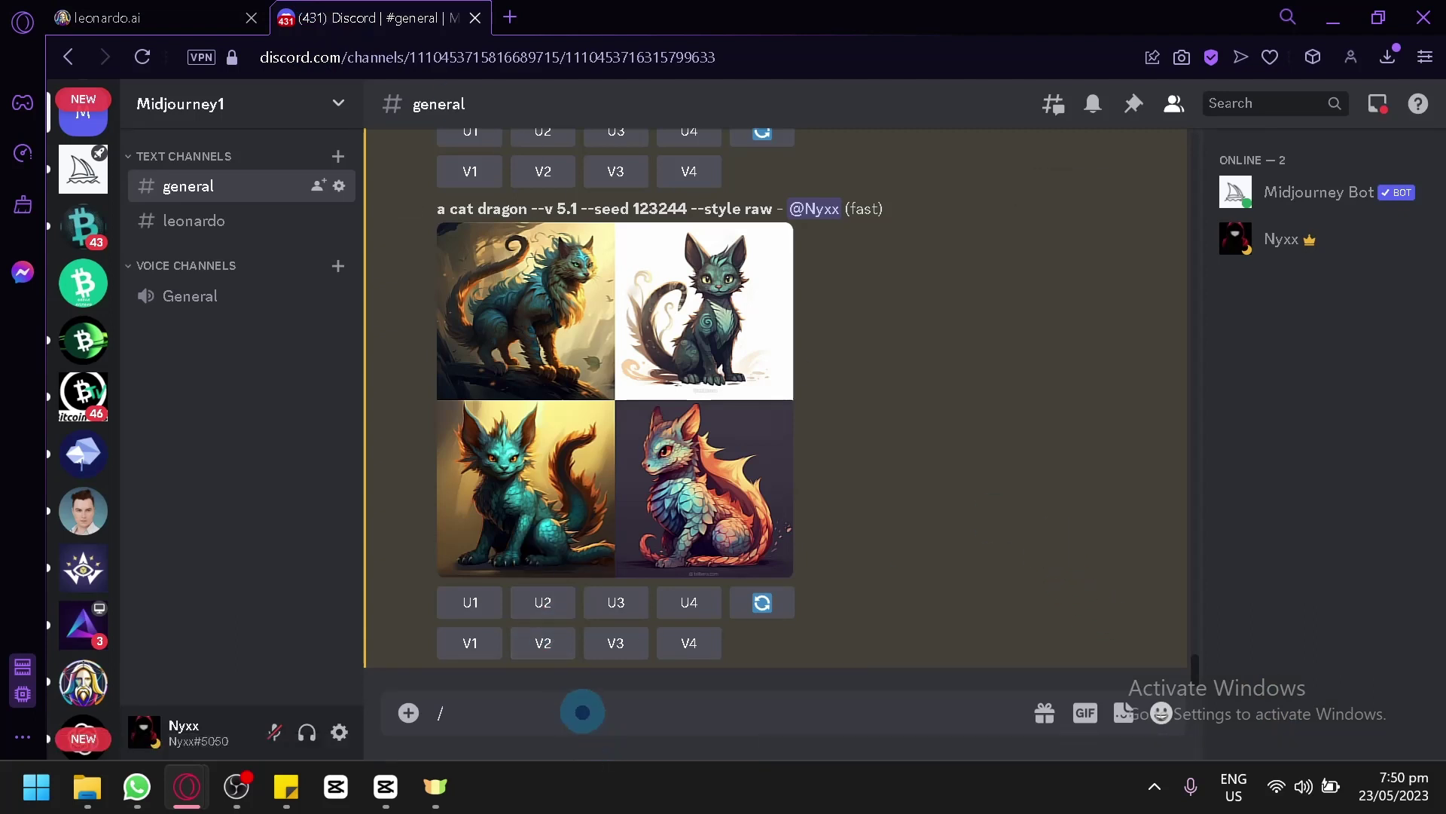
# Start a Midjourney /imagine command and return to Leonardo.ai's DreamShaper v5 settings
pyautogui.click(582, 711)
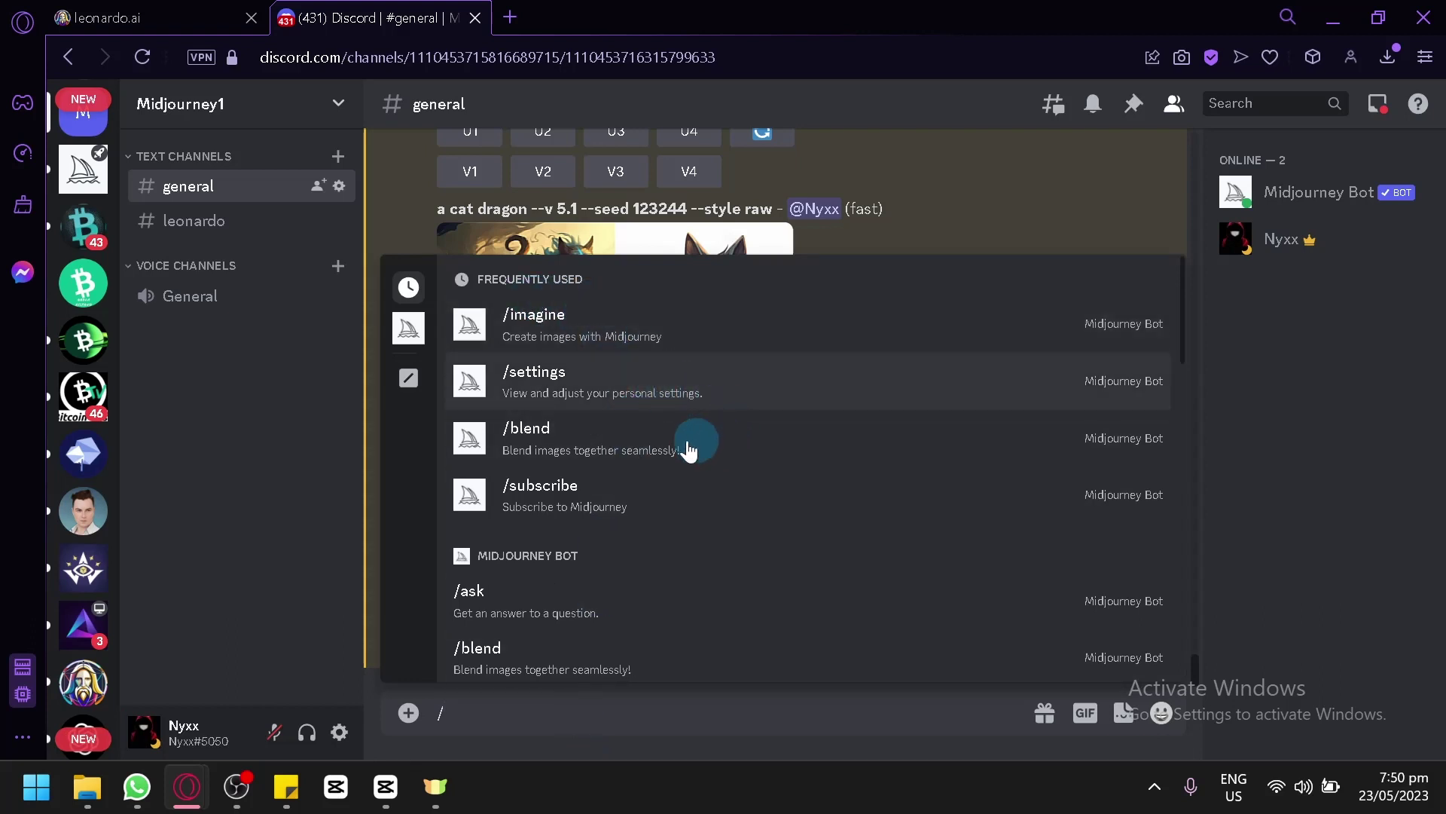
pyautogui.scroll(-3, 701, 474)
pyautogui.scroll(-3, 770, 470)
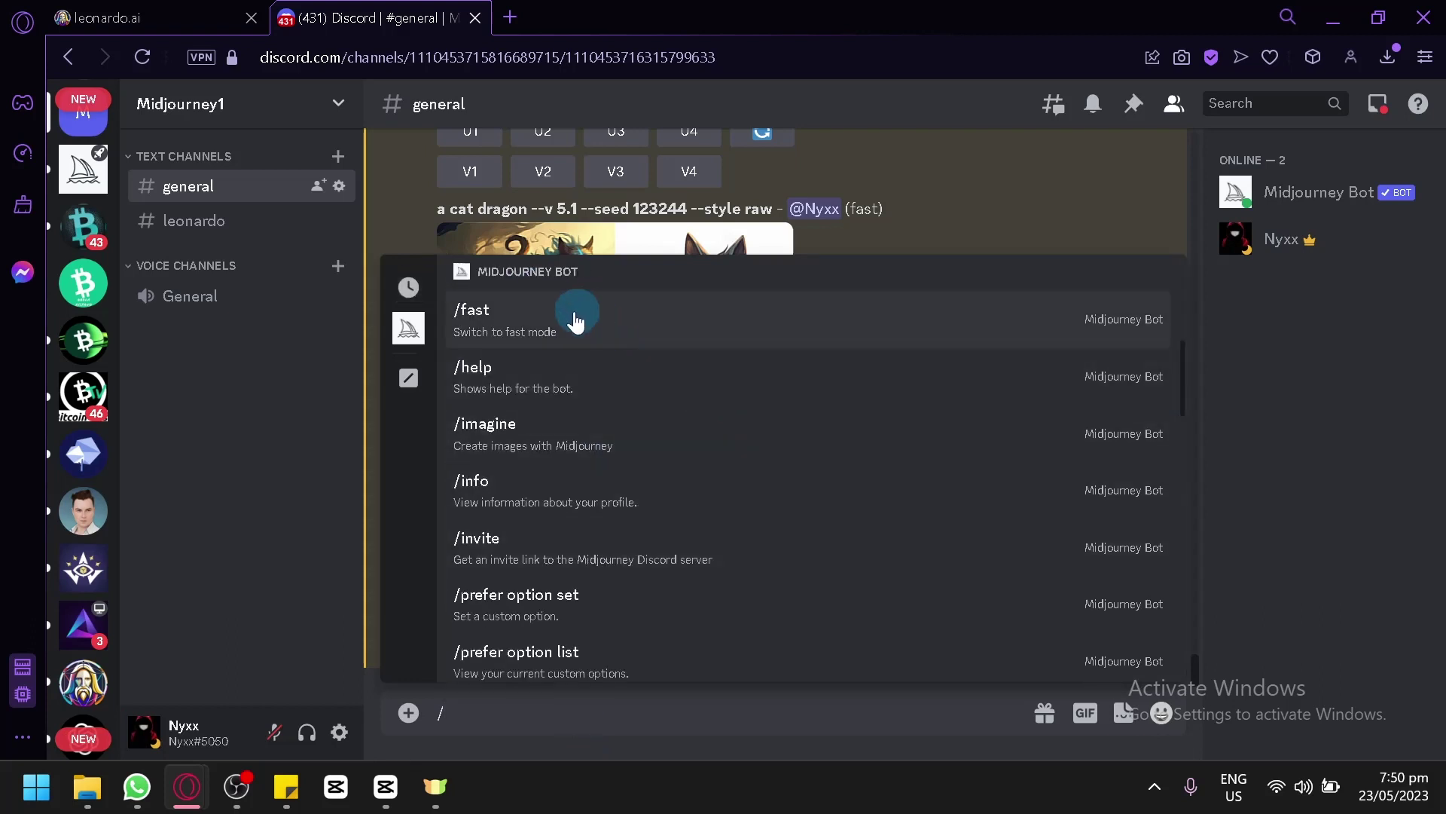
pyautogui.scroll(-3, 566, 327)
pyautogui.scroll(-2, 668, 396)
pyautogui.scroll(3, 680, 395)
pyautogui.scroll(5, 681, 395)
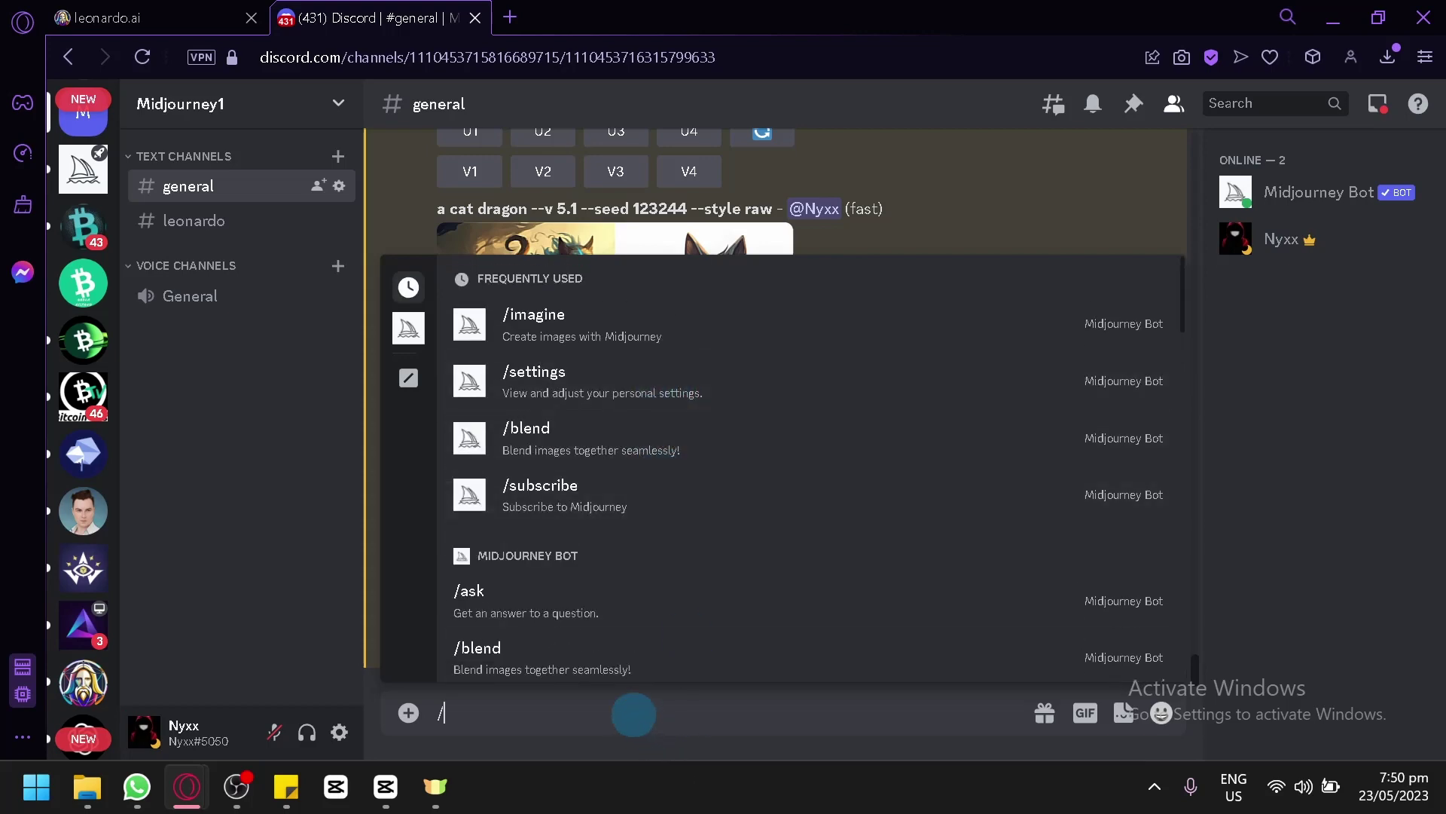
pyautogui.click(624, 333)
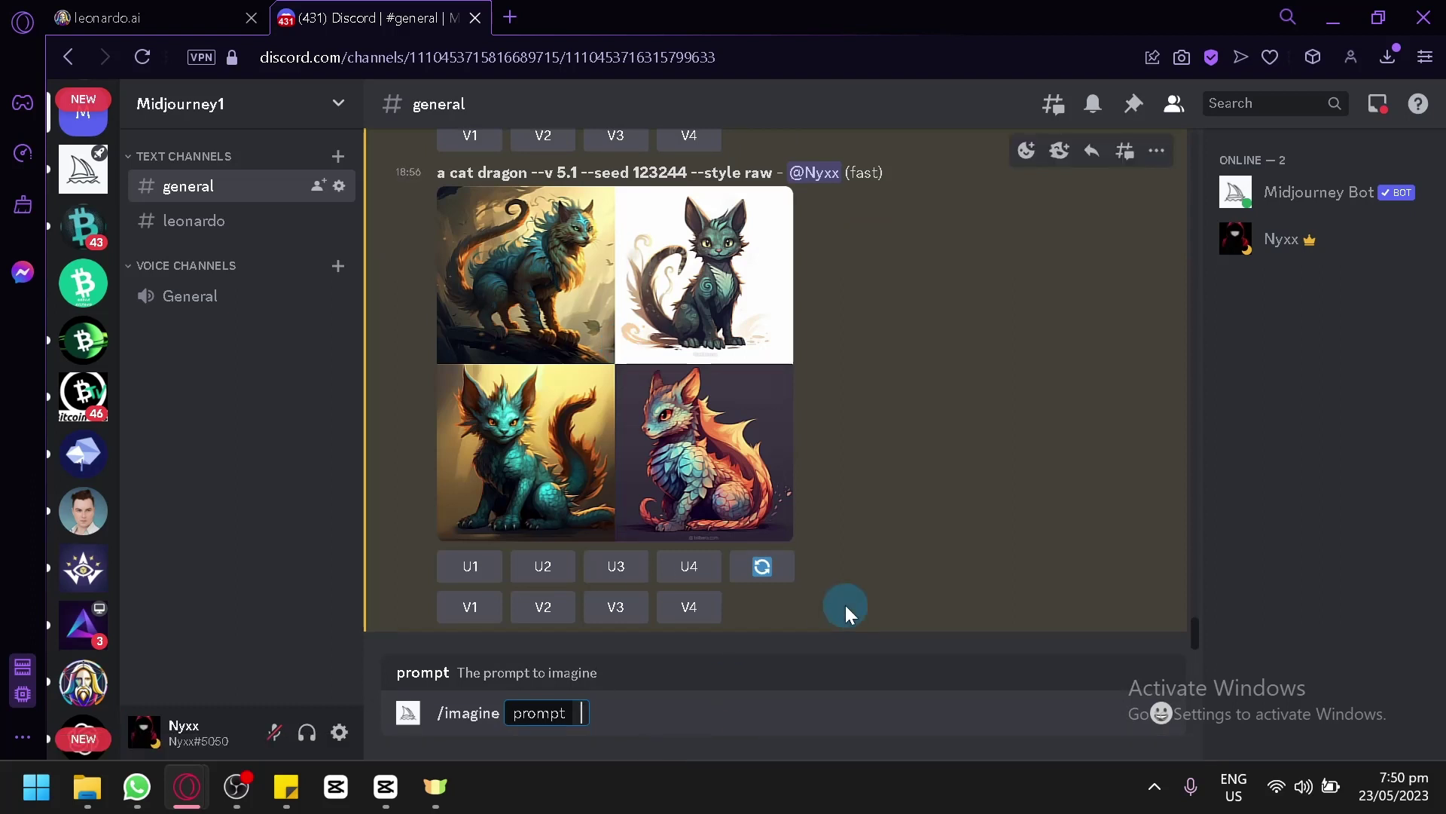
pyautogui.click(186, 24)
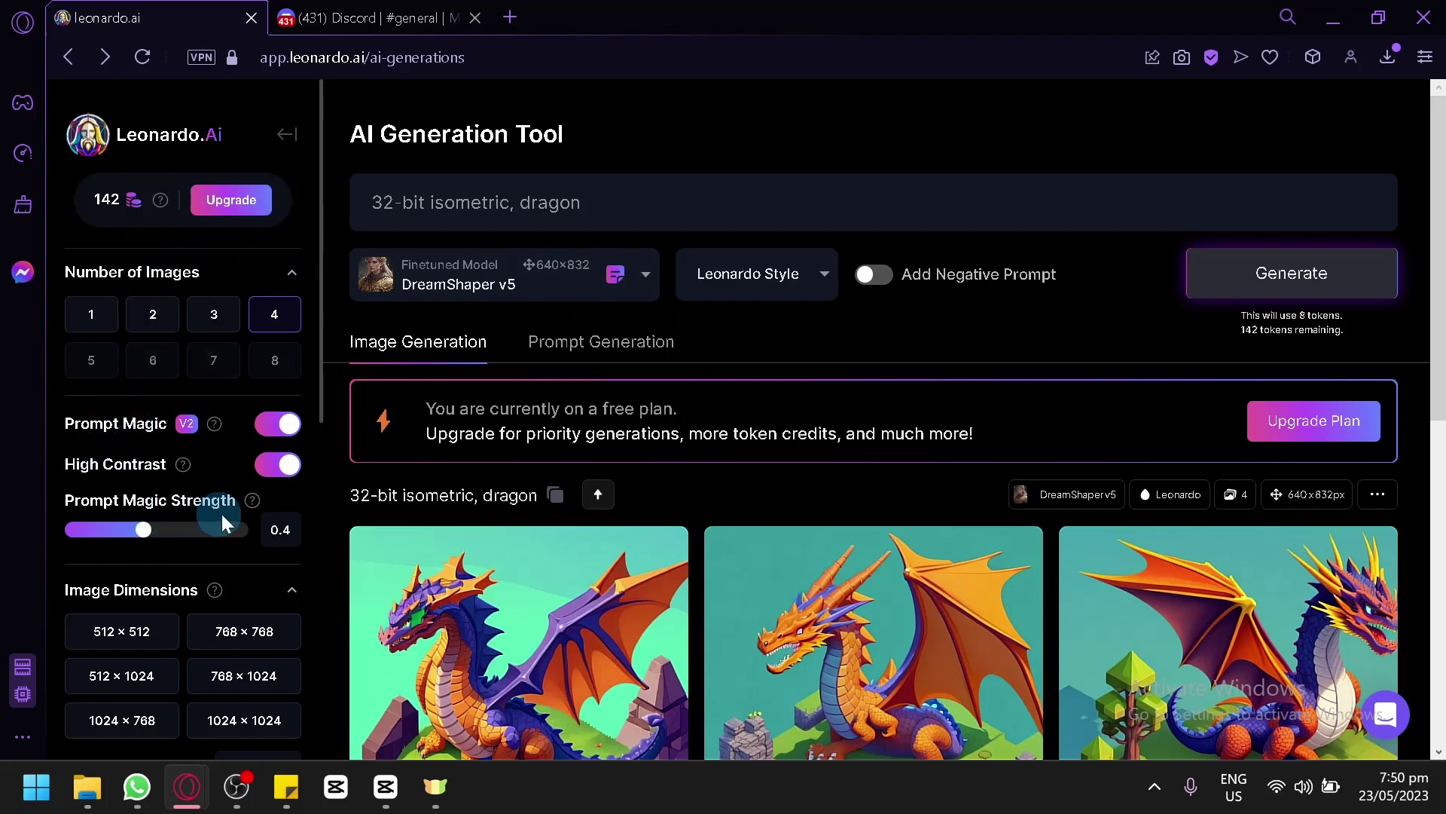
pyautogui.scroll(-3, 227, 522)
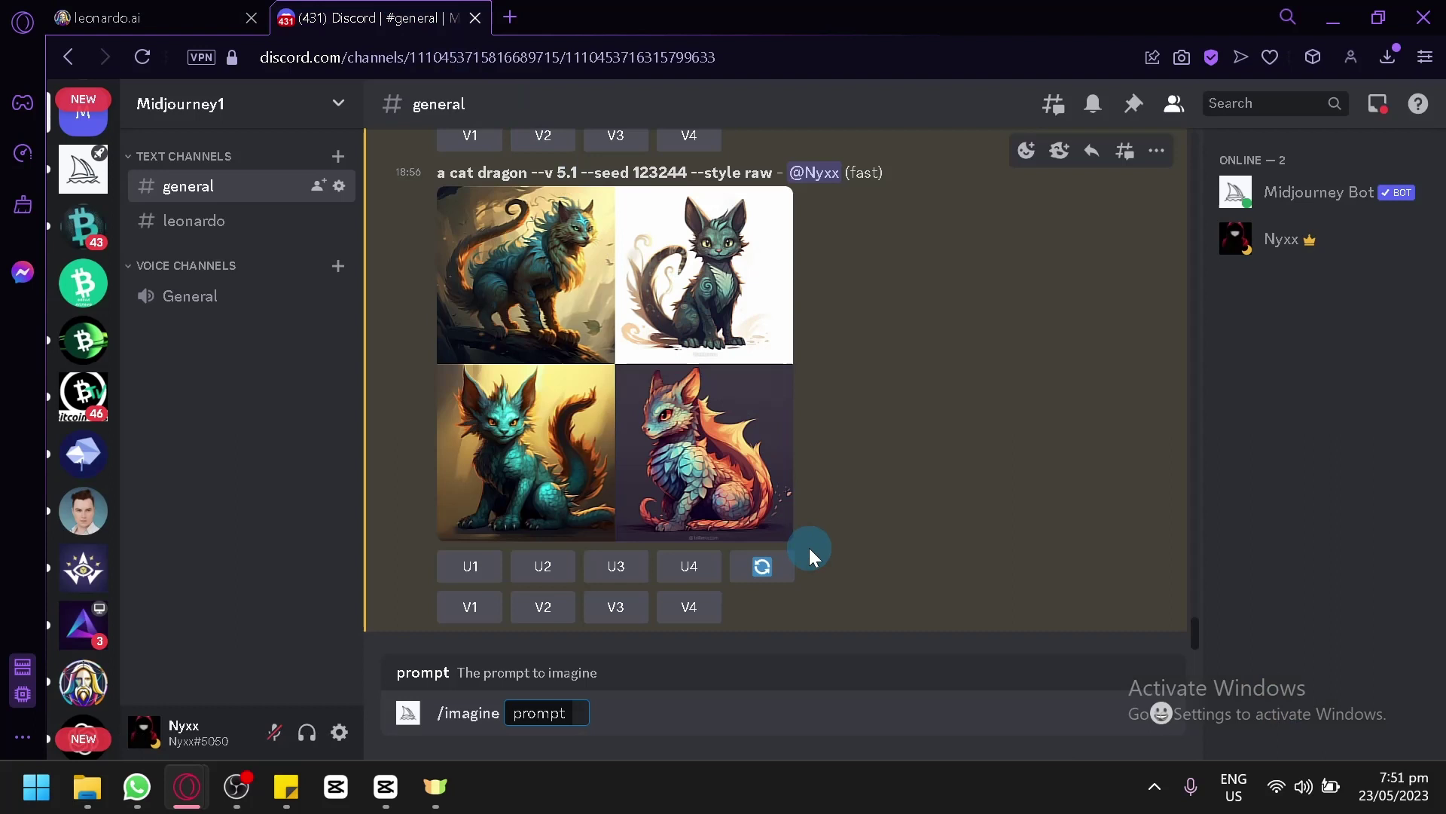
pyautogui.write('--ar')
# Review Leonardo.ai's aspect ratio choices, keeping 3:4 (640×832), before returning to Discord
pyautogui.click(177, 10)
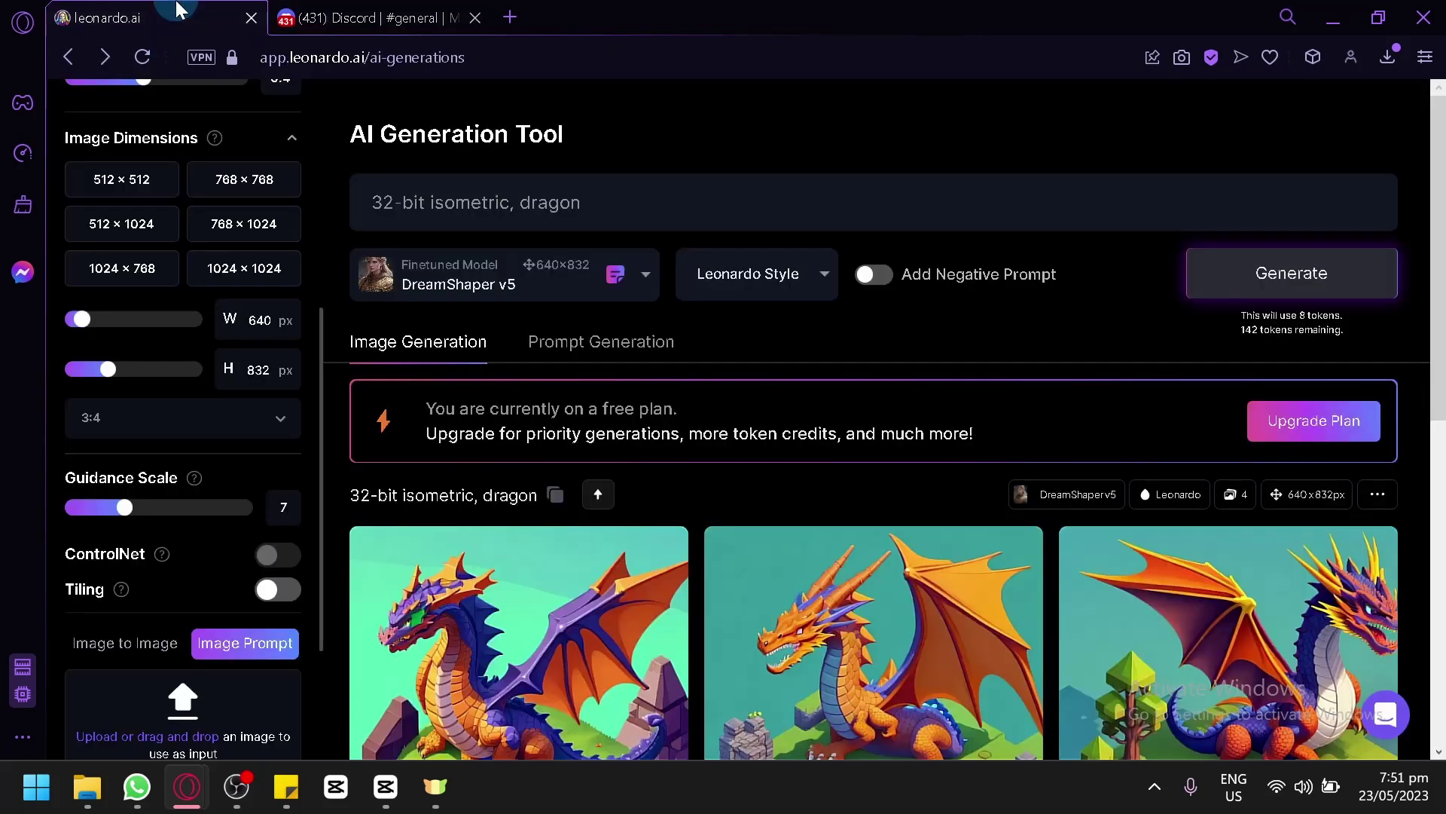
pyautogui.scroll(-3, 217, 516)
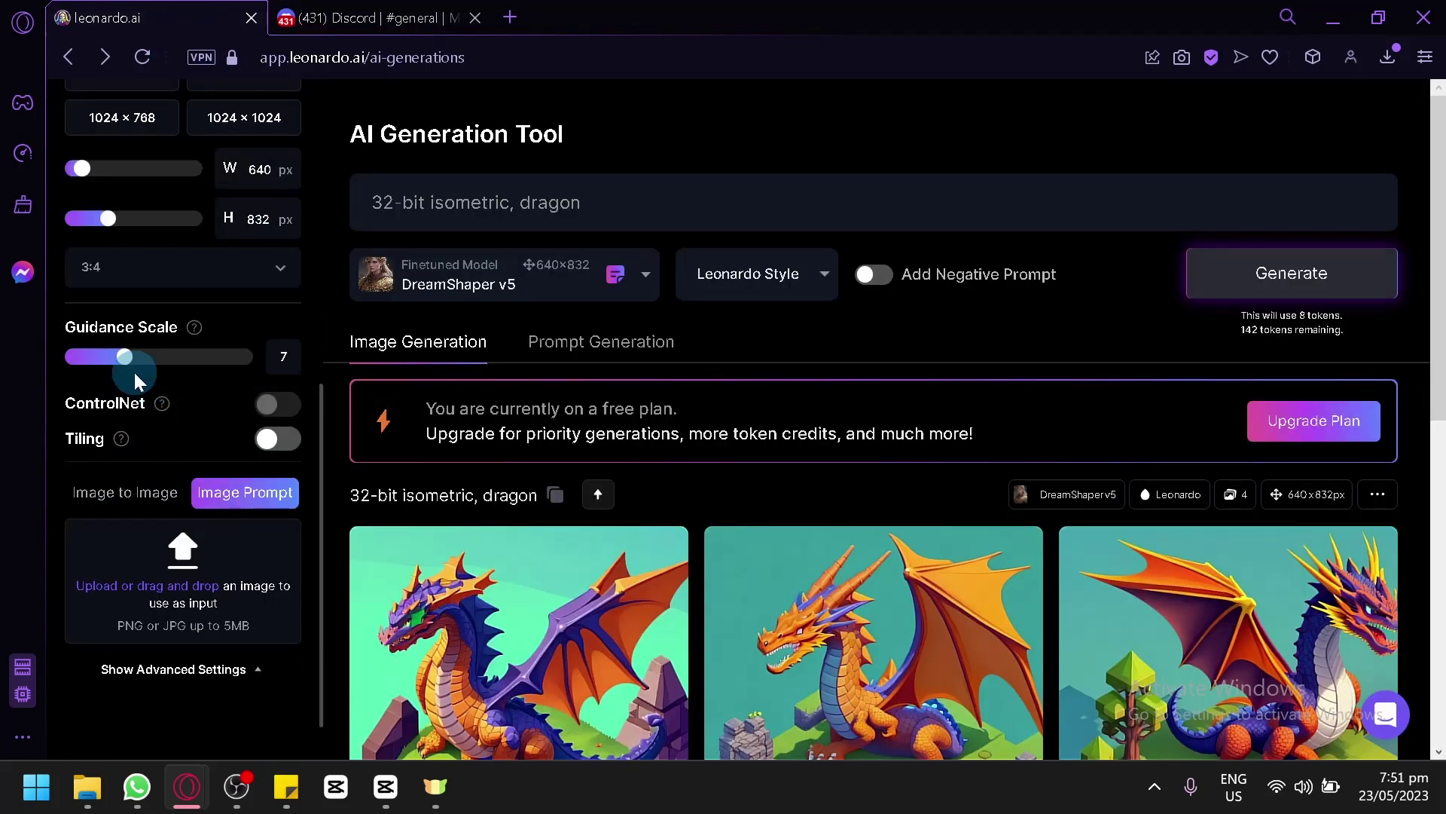
pyautogui.click(215, 275)
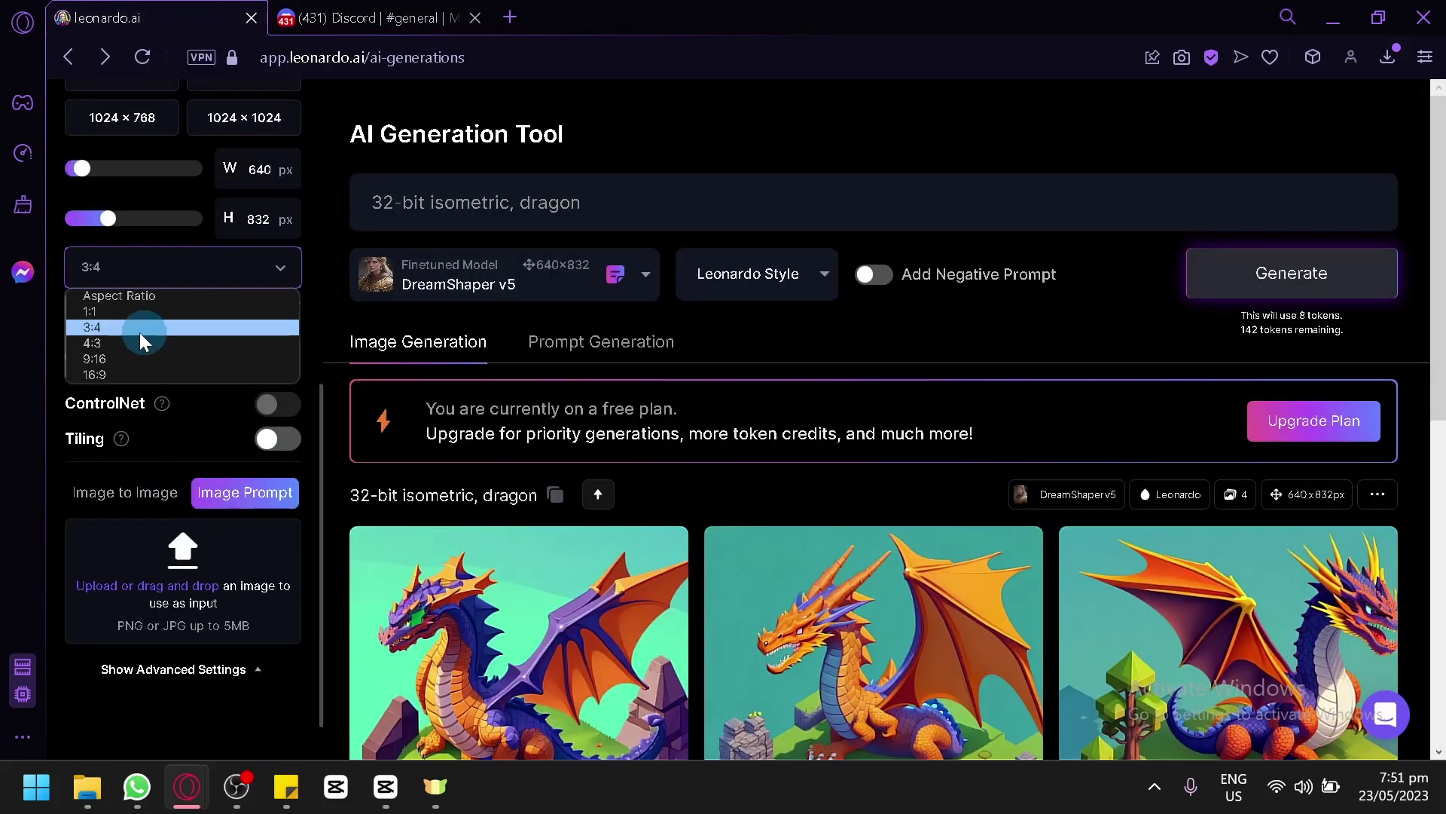
pyautogui.click(215, 271)
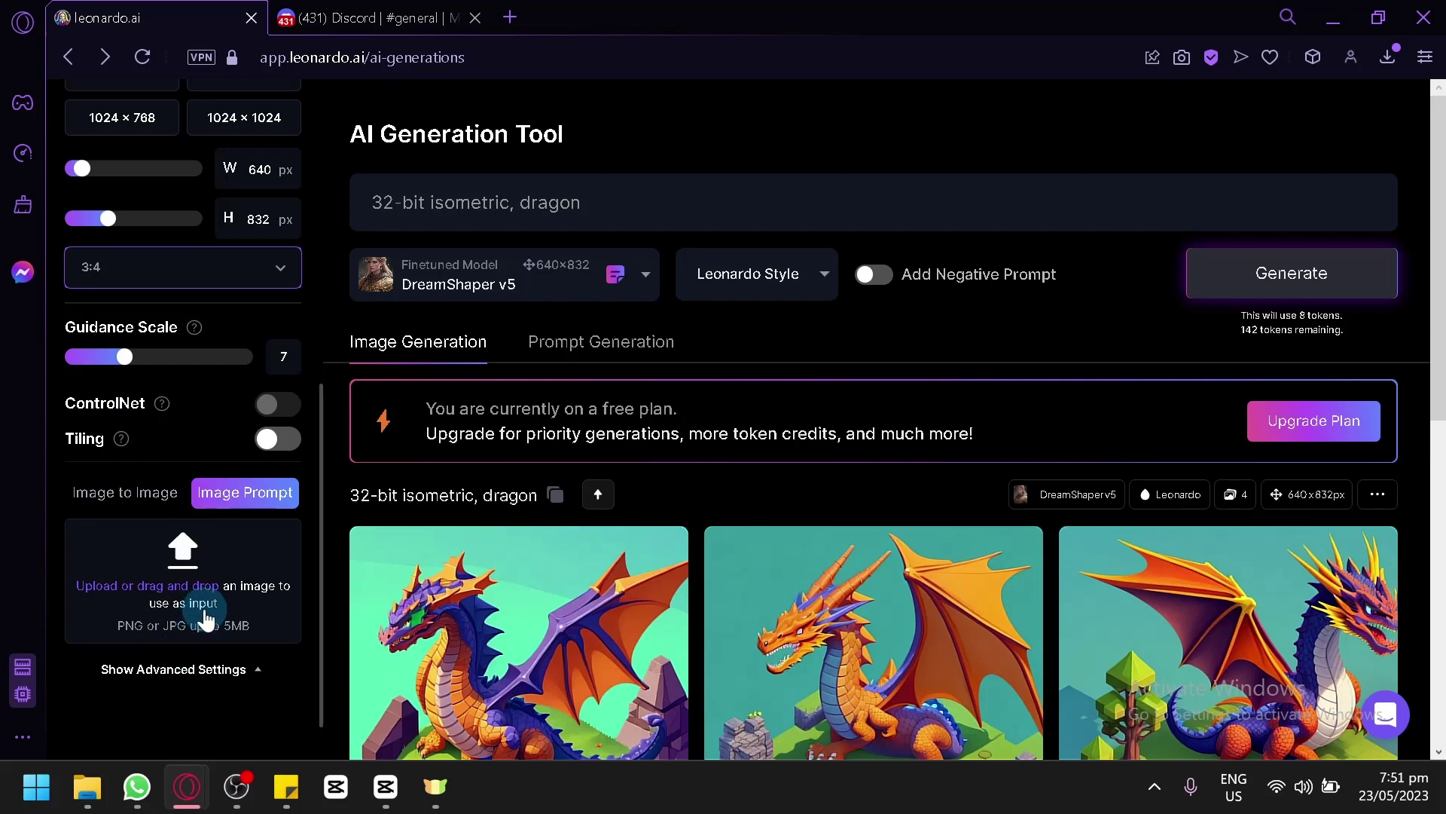
pyautogui.scroll(5, 272, 554)
pyautogui.scroll(5, 271, 570)
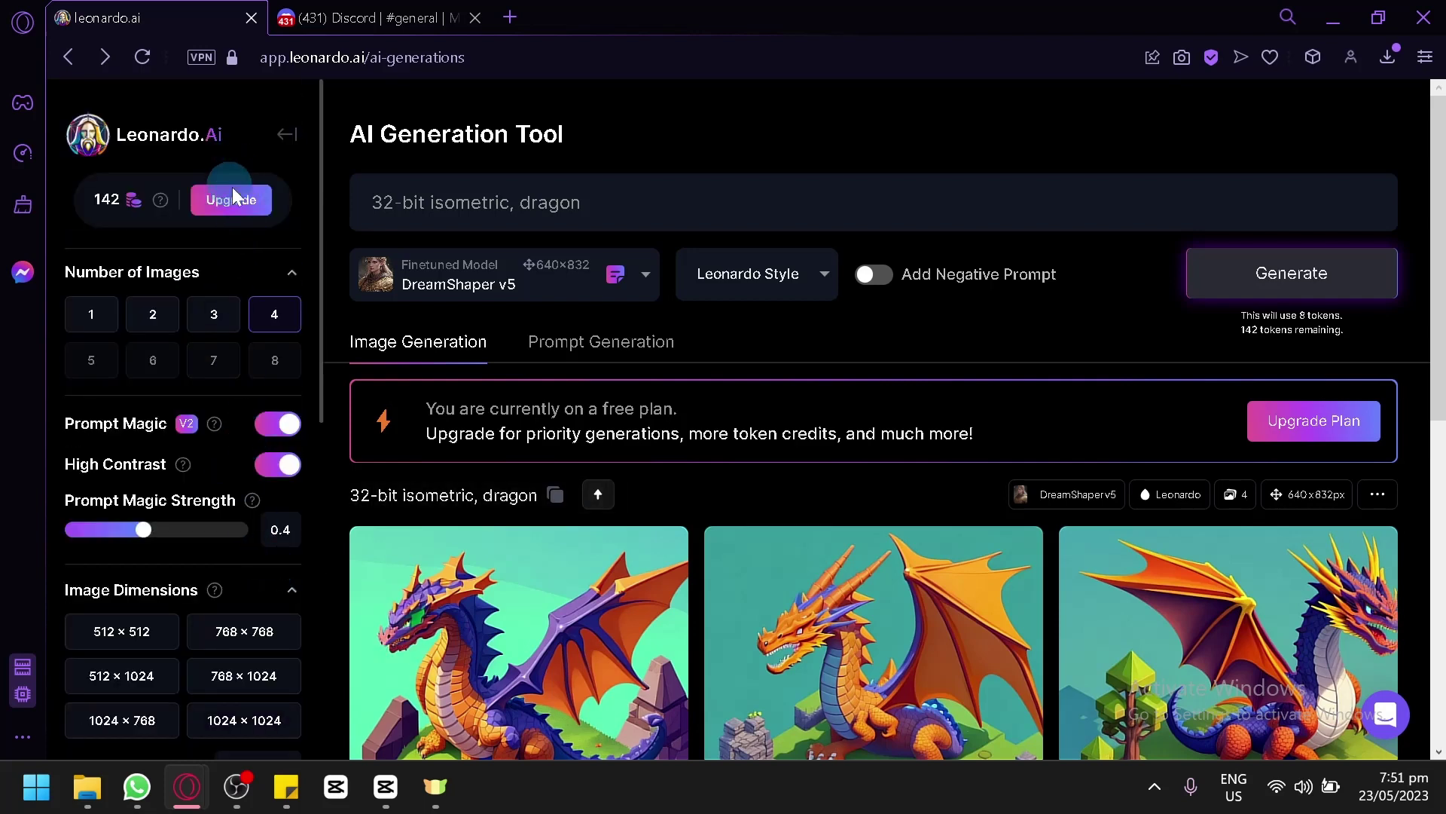
pyautogui.scroll(-5, 218, 565)
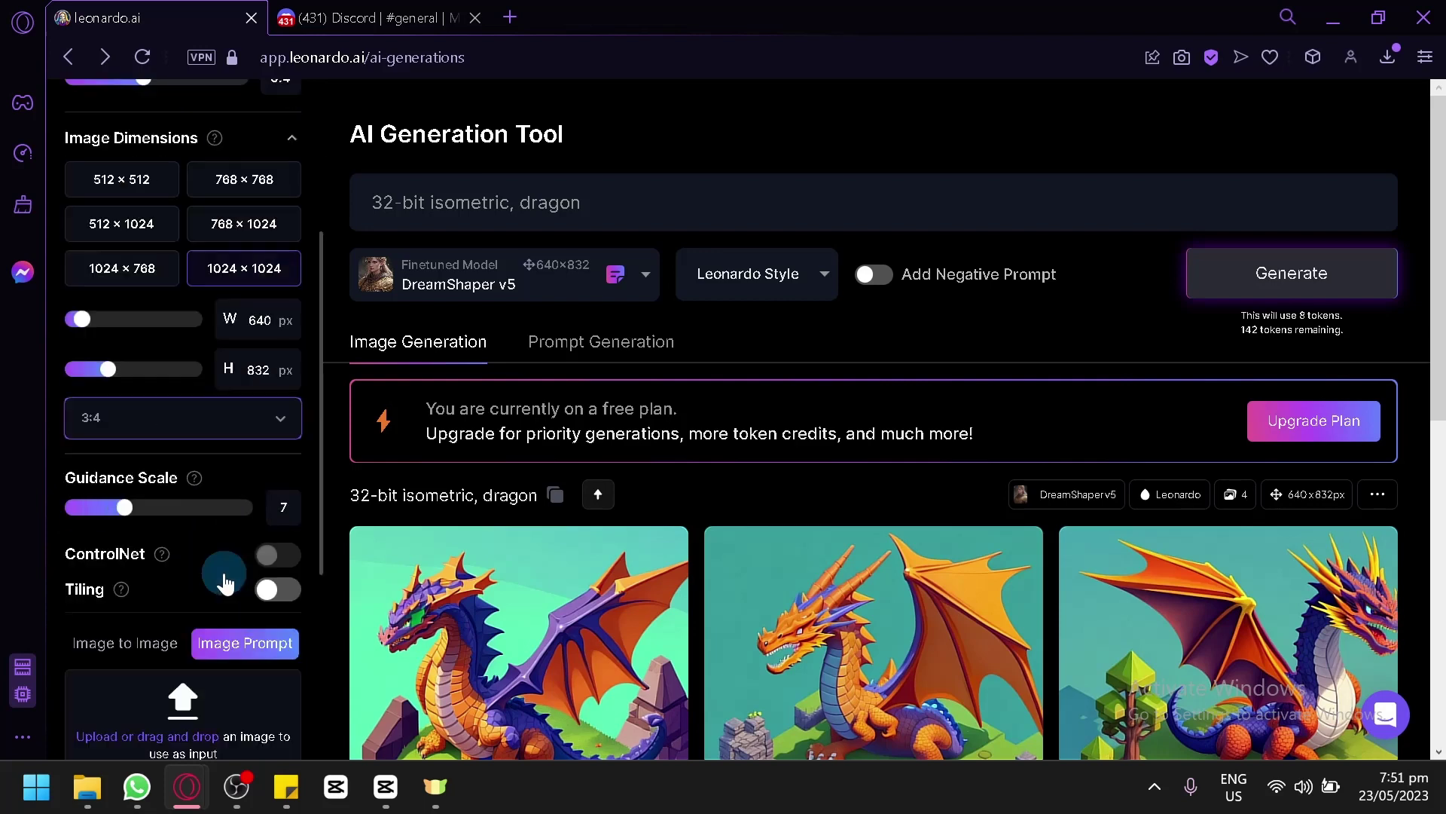
pyautogui.click(350, 18)
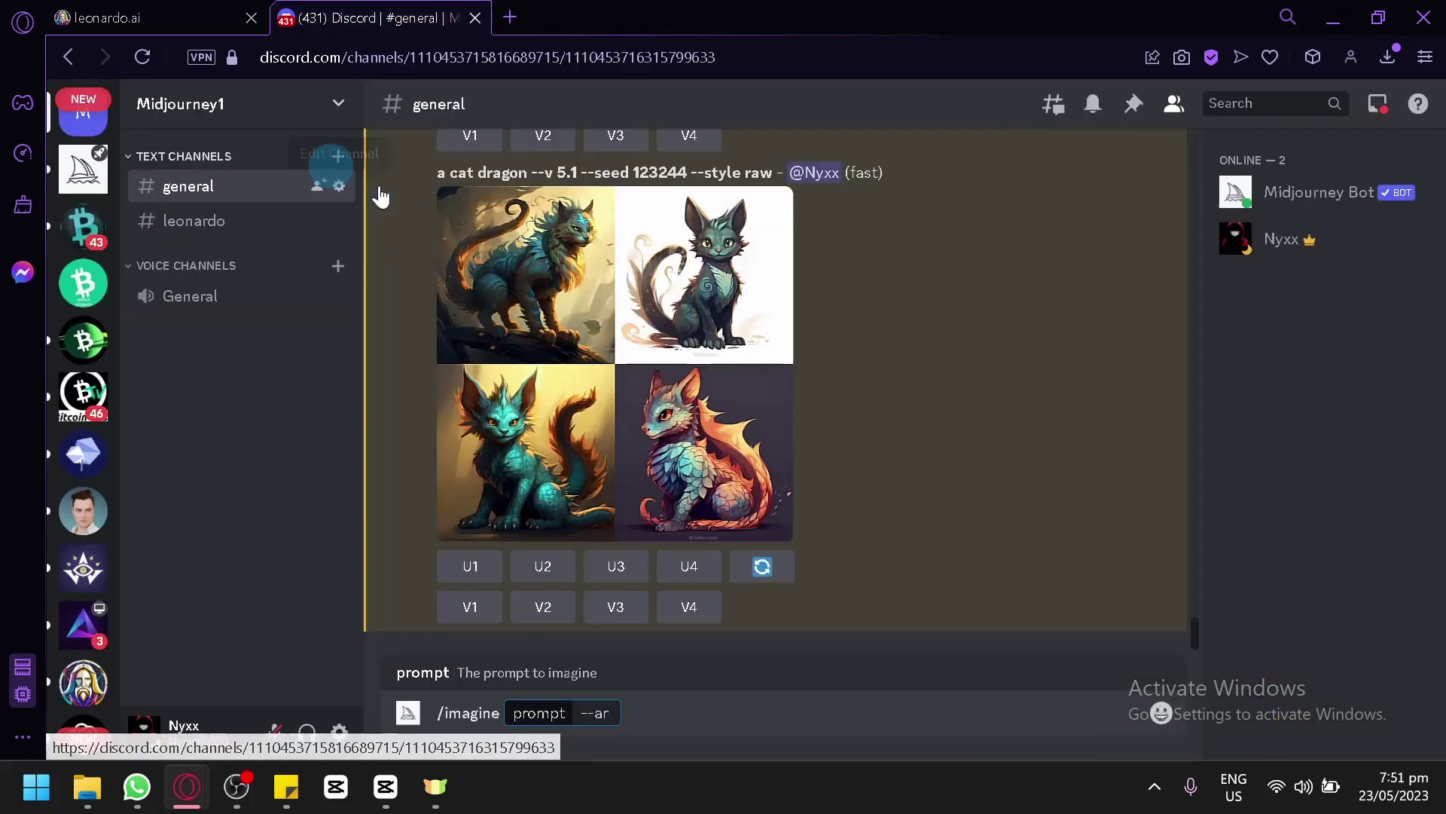
# Compare the unsent '/imagine prompt --ar' command against Leonardo.ai's image-count settings
pyautogui.click(689, 698)
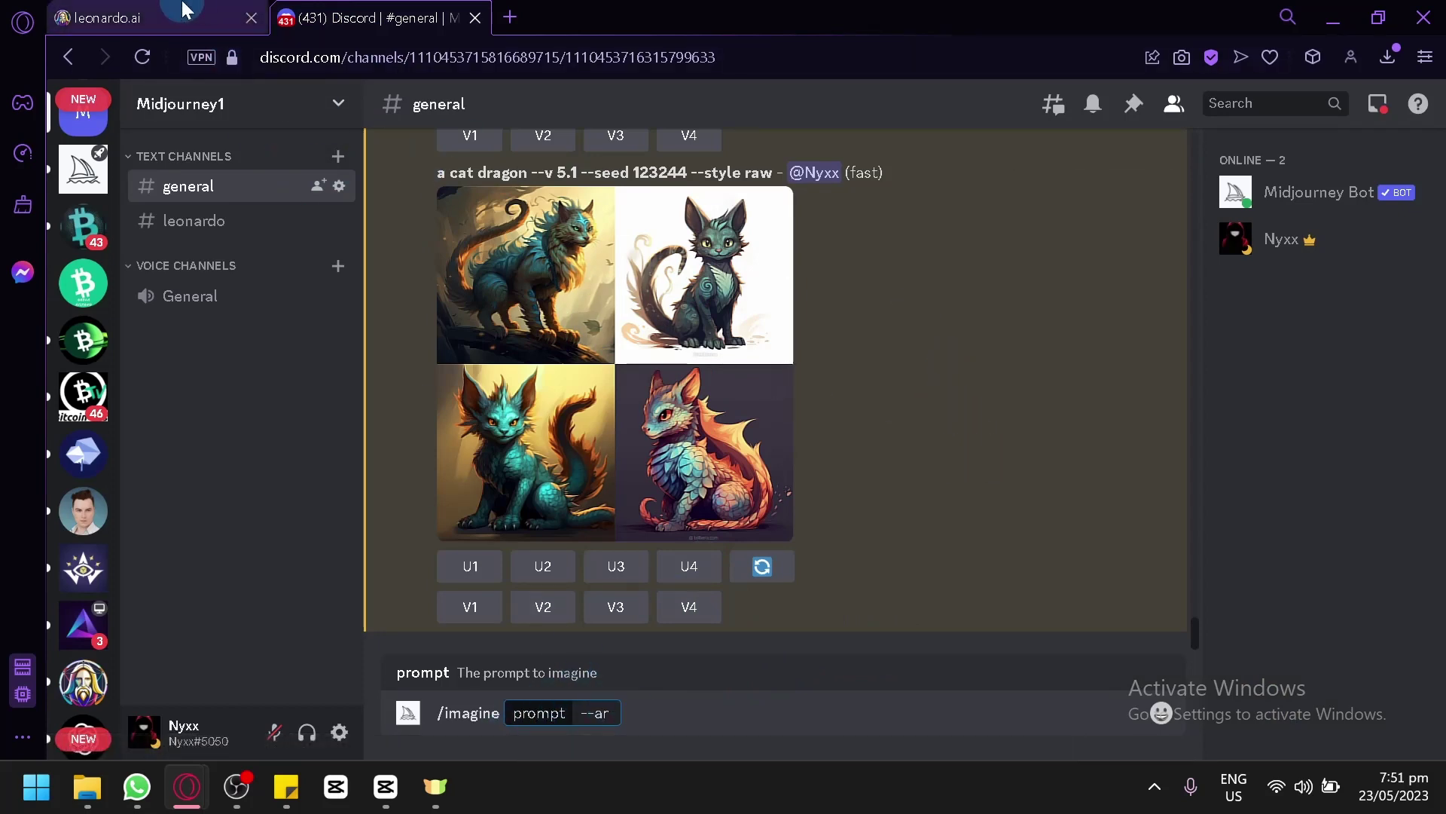
pyautogui.click(184, 12)
pyautogui.scroll(5, 293, 464)
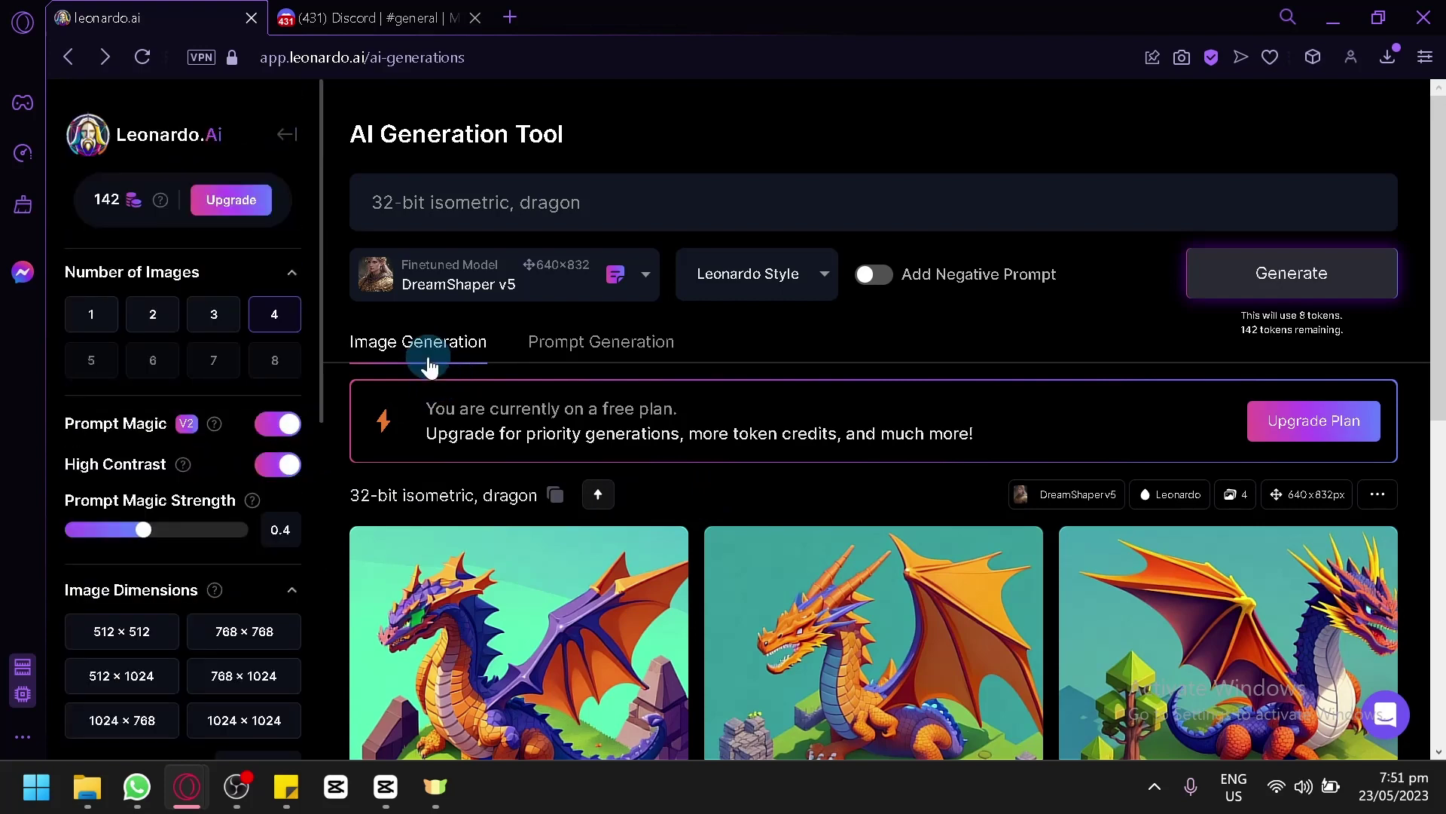
pyautogui.click(361, 16)
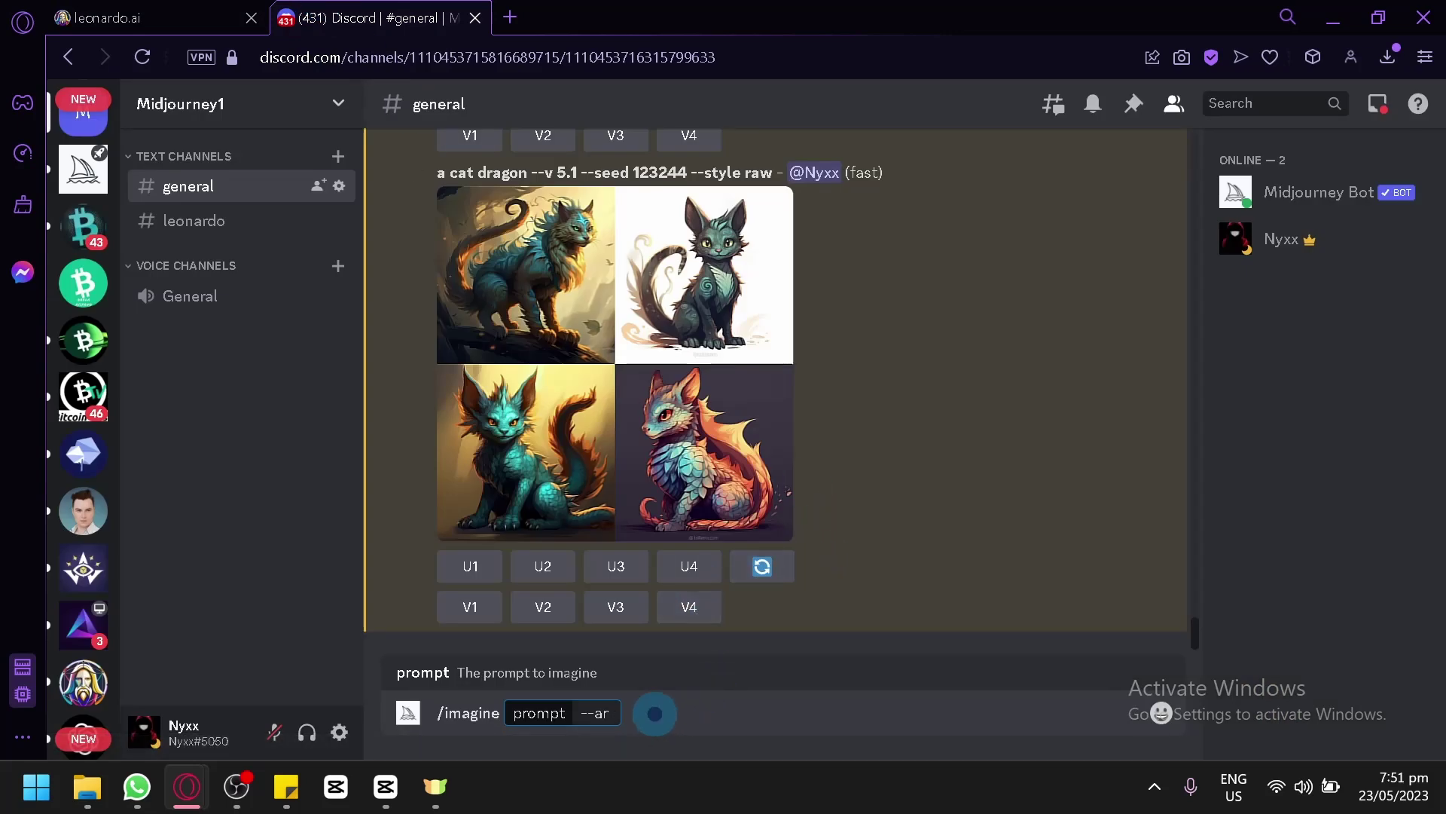
pyautogui.click(655, 713)
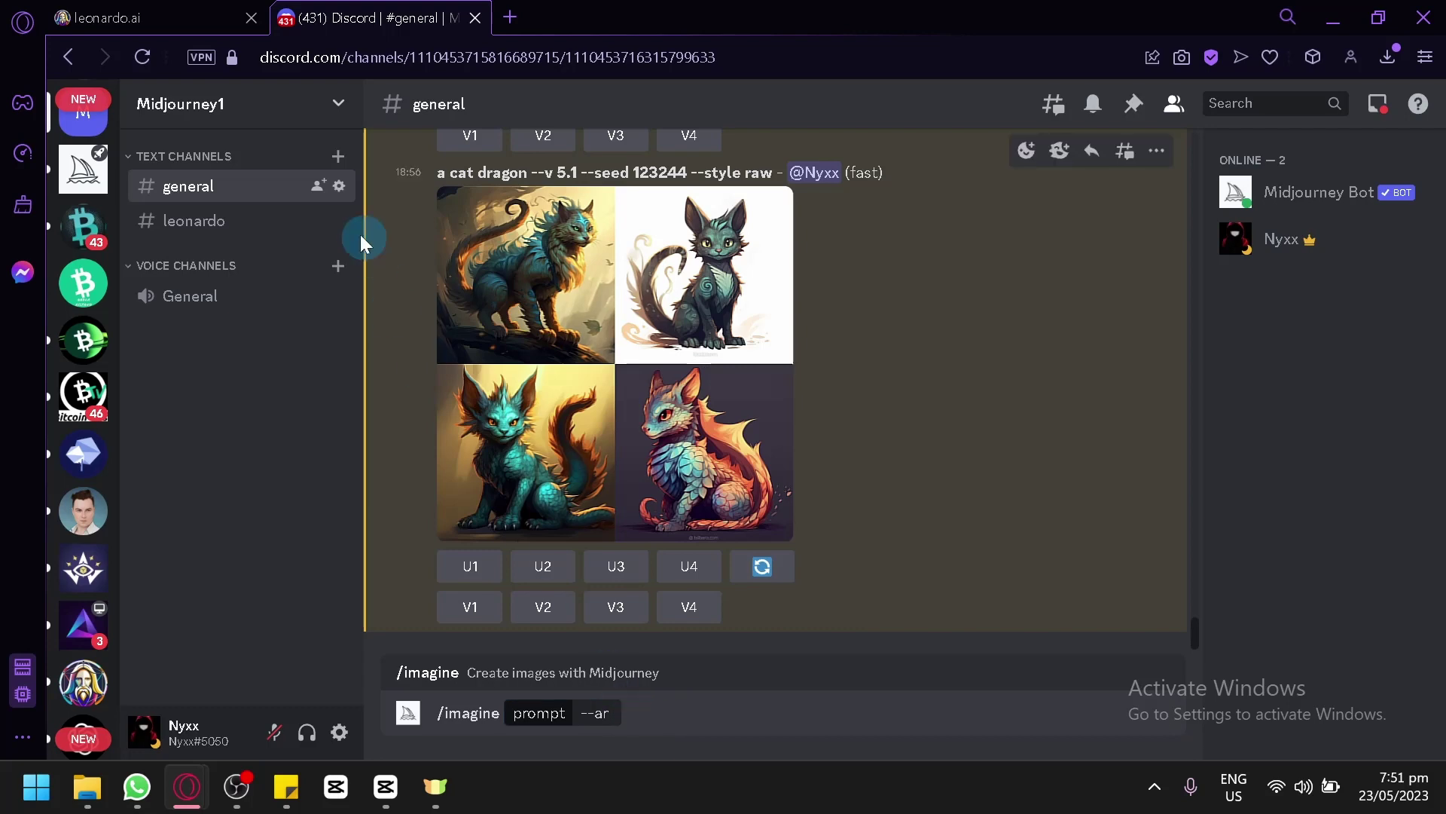
pyautogui.click(108, 17)
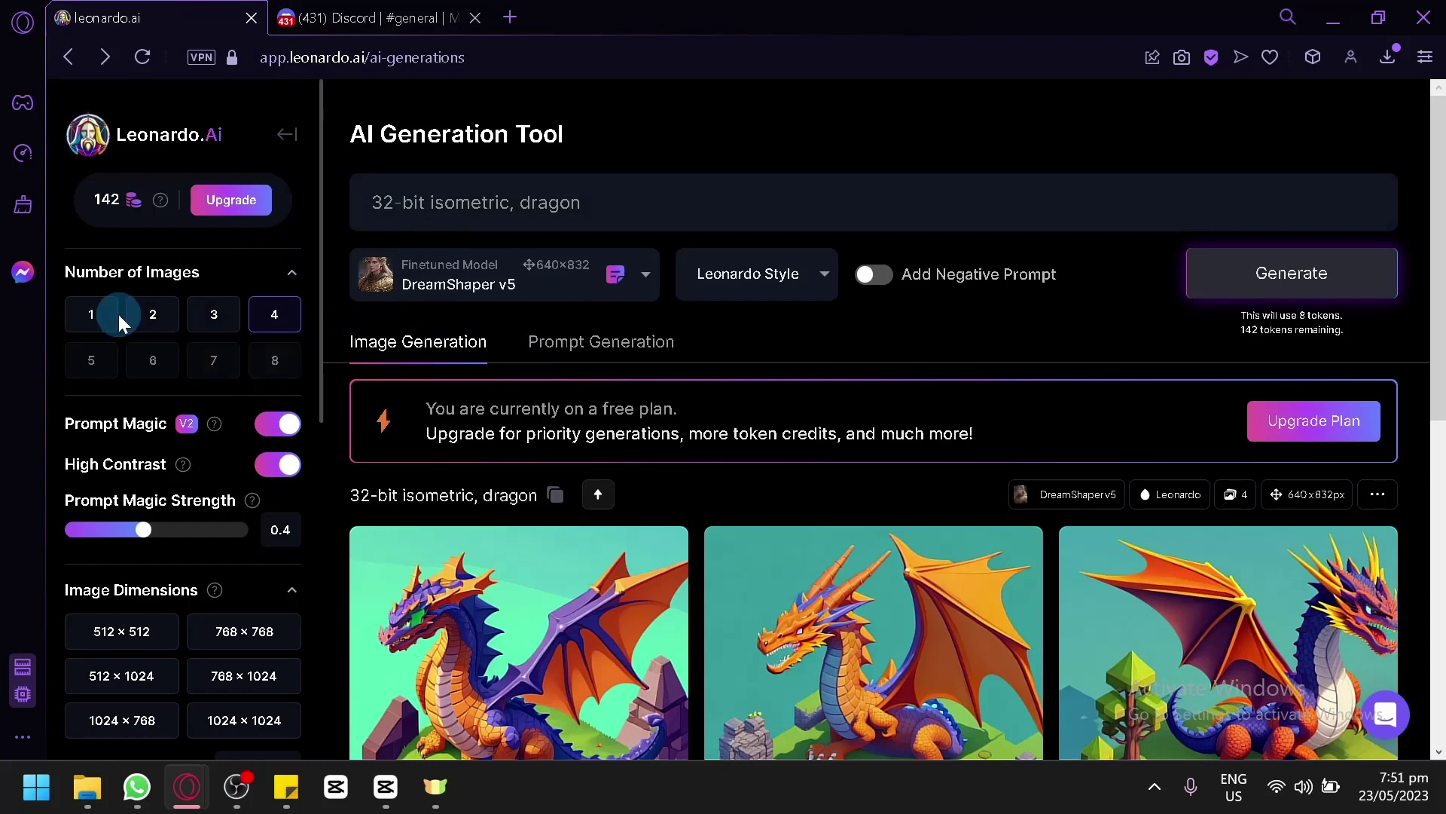
# Set Leonardo.ai to generate 2 images per prompt, checking against the Midjourney chat
pyautogui.click(151, 313)
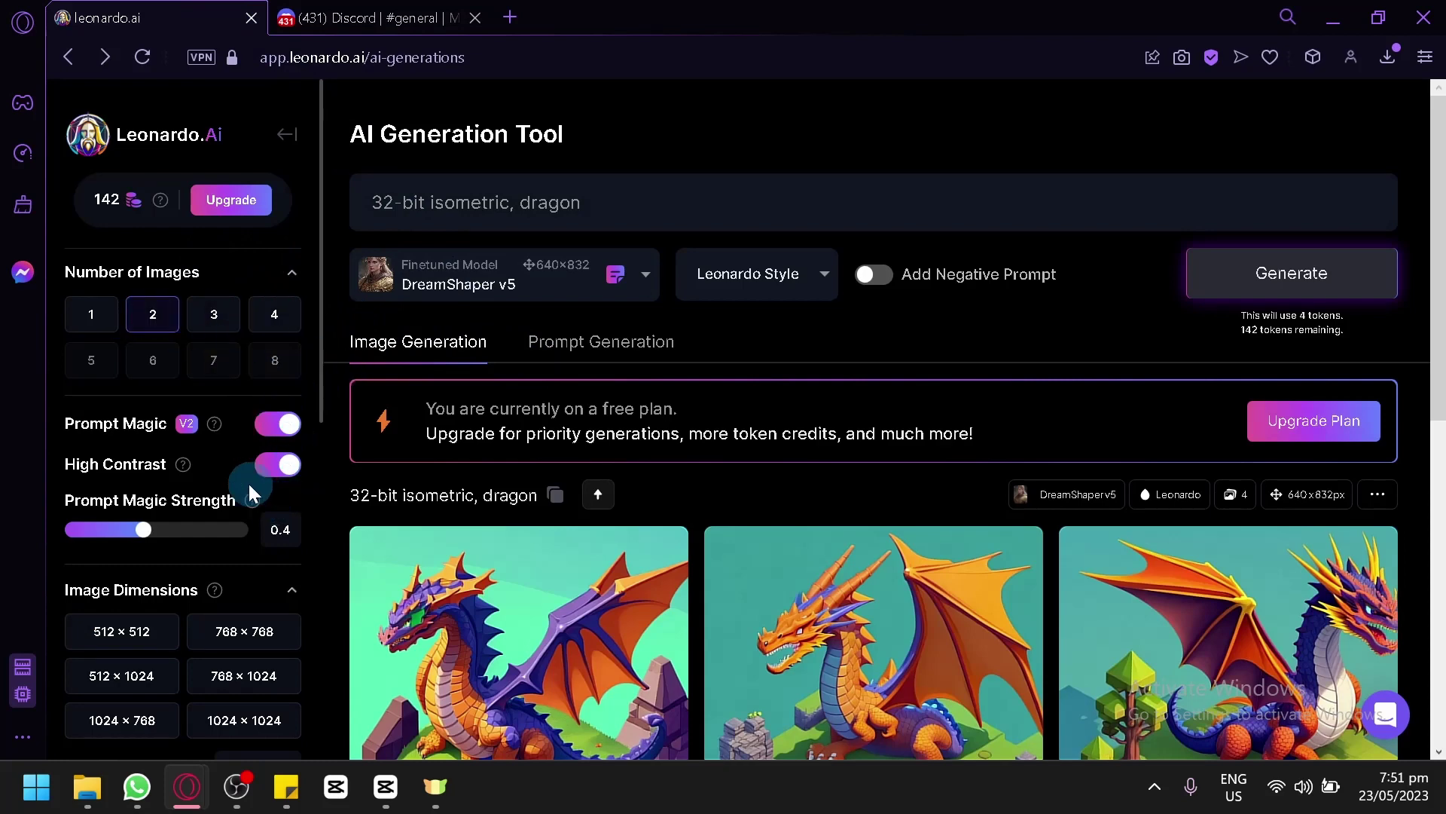
pyautogui.click(373, 17)
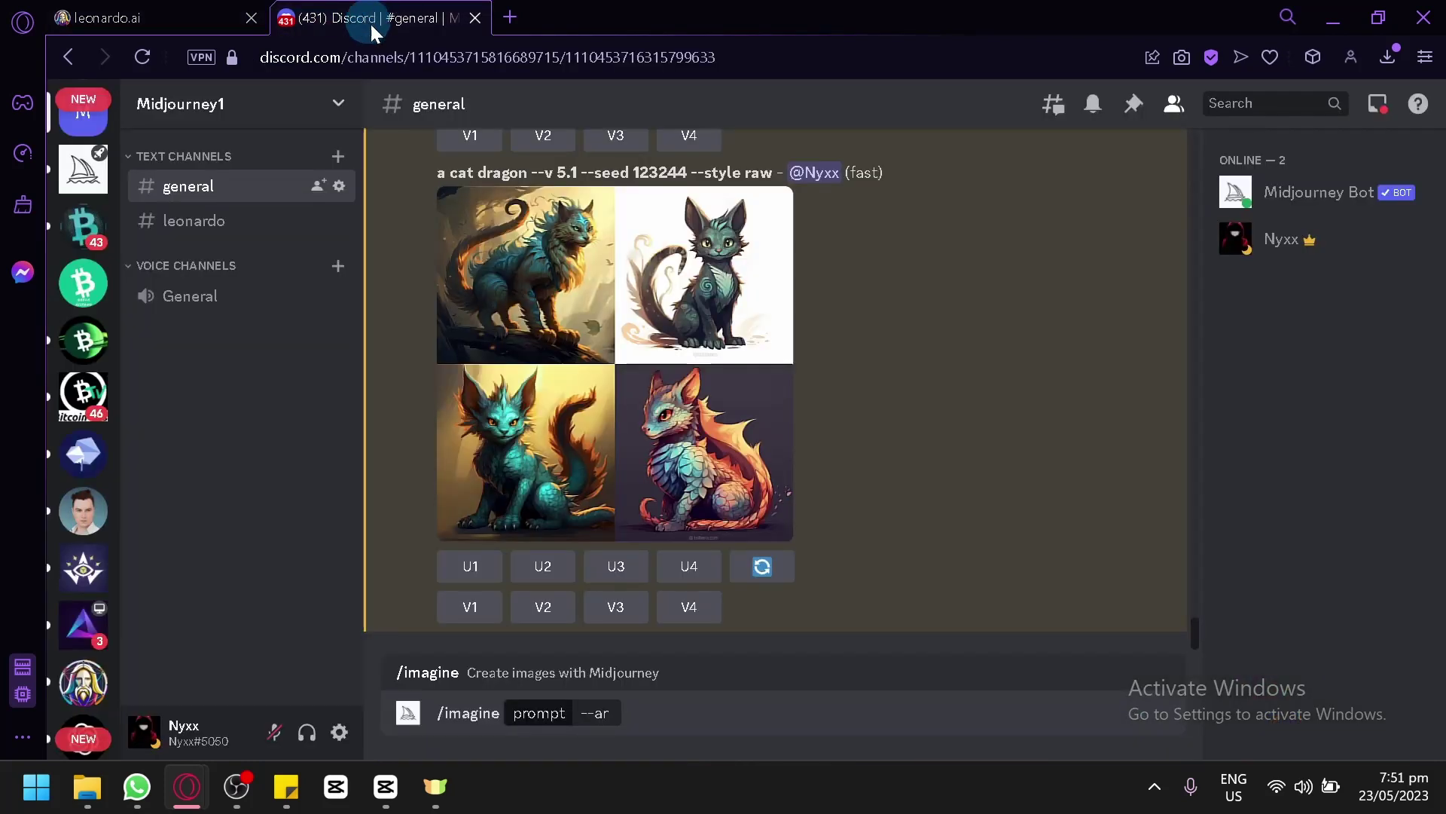
pyautogui.moveTo(889, 514)
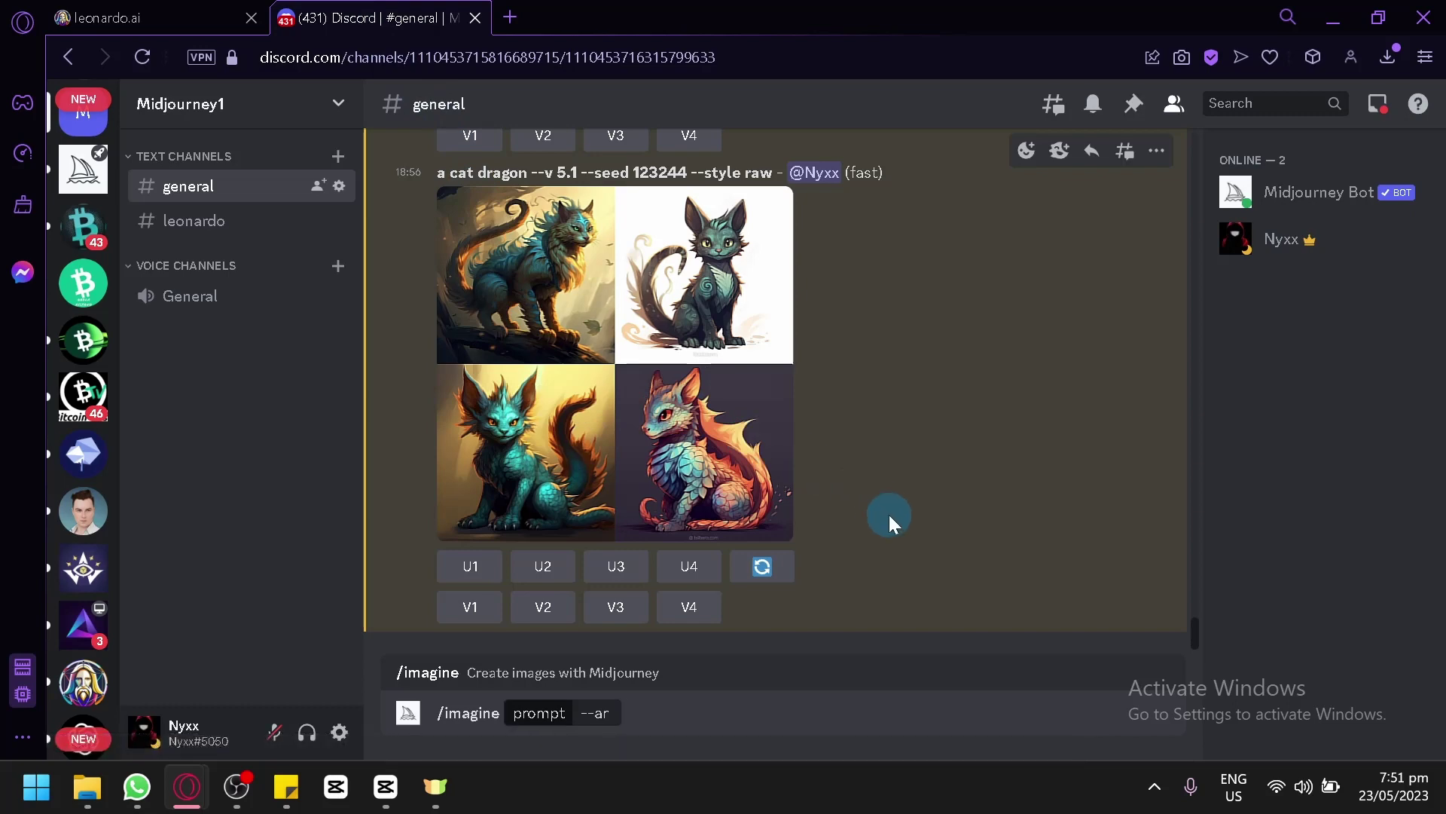
pyautogui.click(102, 17)
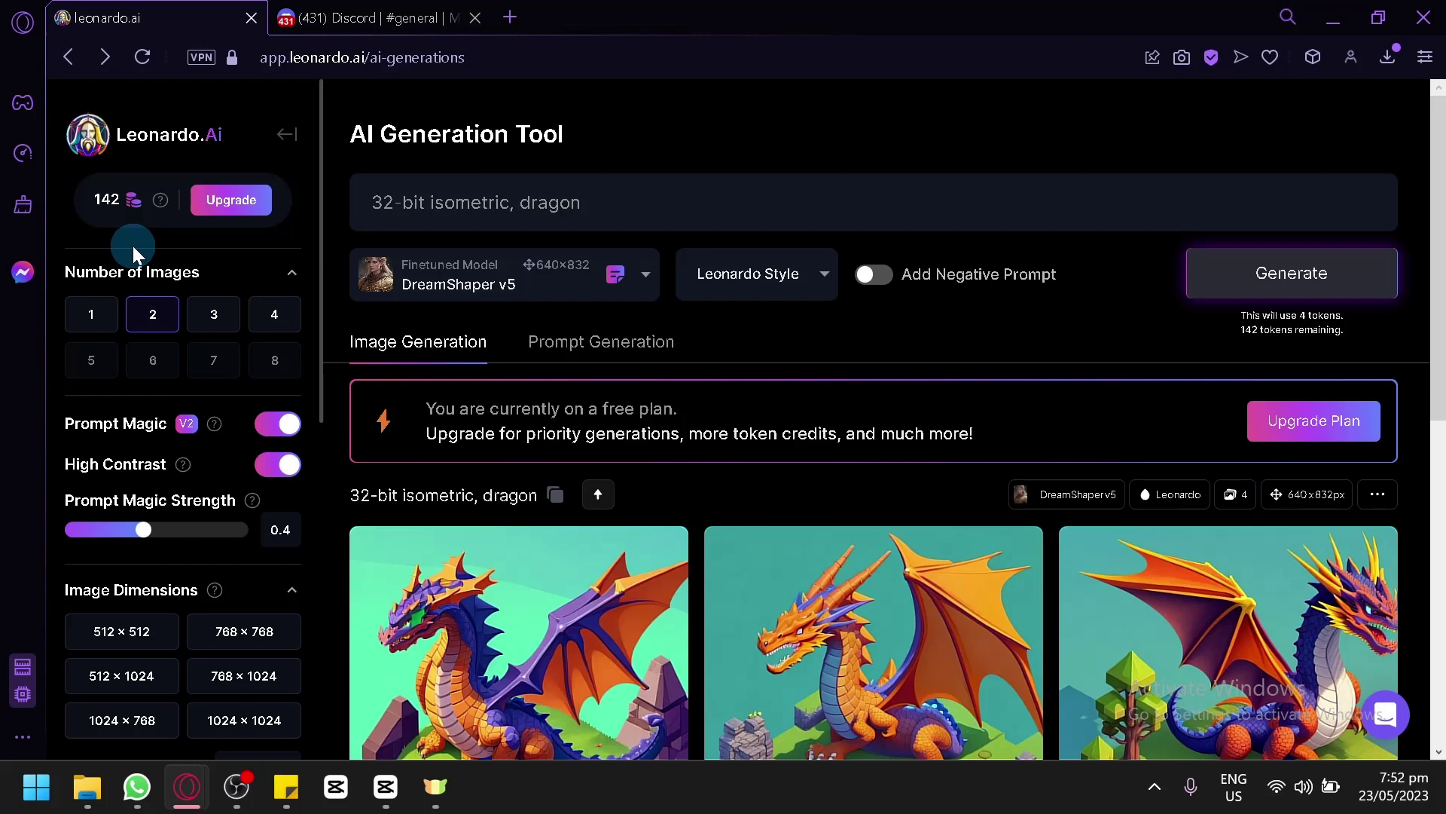
pyautogui.click(362, 17)
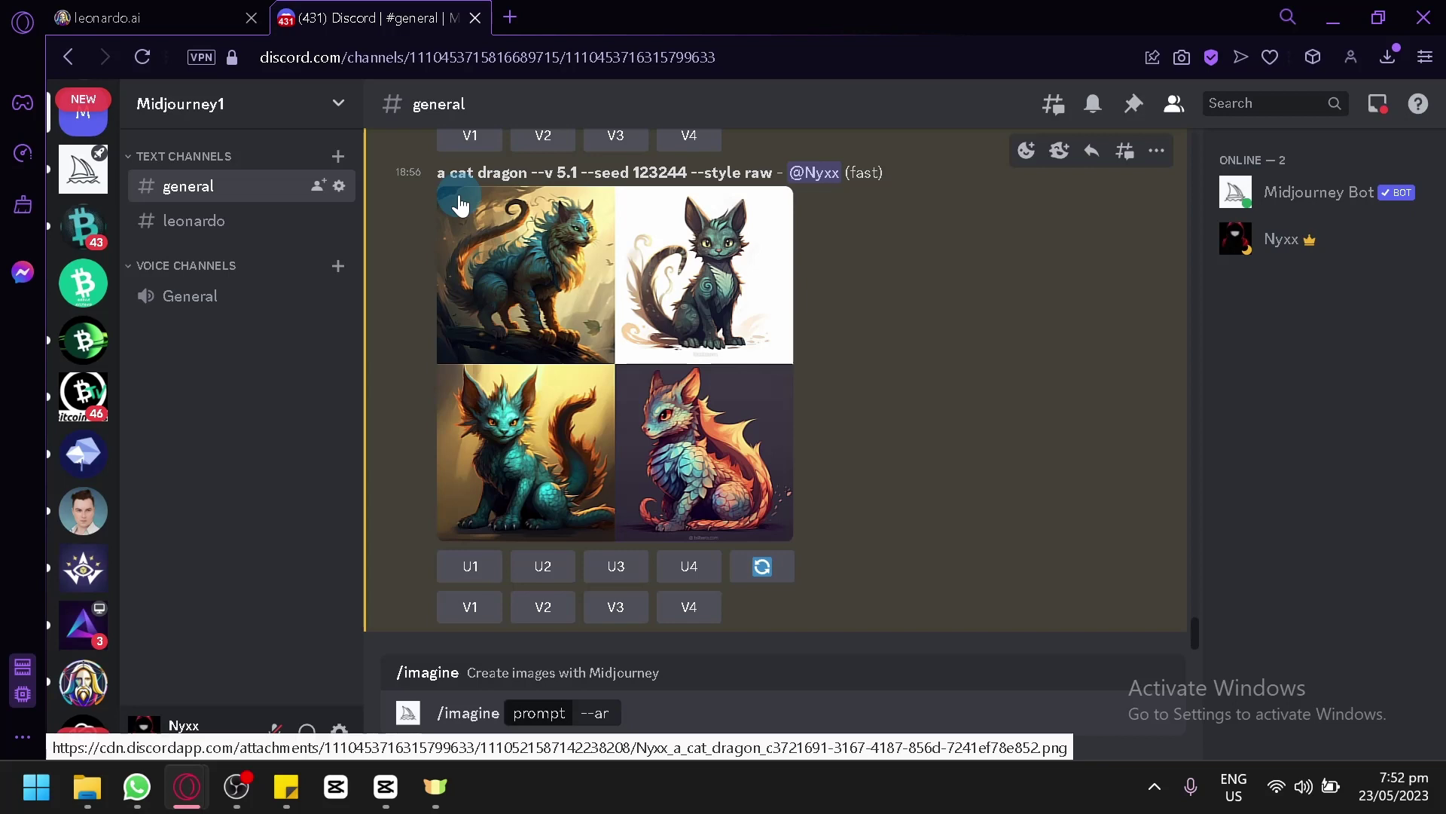
# Check the Sticky Notes prompts: isometric dragon, diagrammatic owl, and 1990s adventure
pyautogui.click(158, 17)
pyautogui.click(338, 17)
pyautogui.moveTo(285, 786)
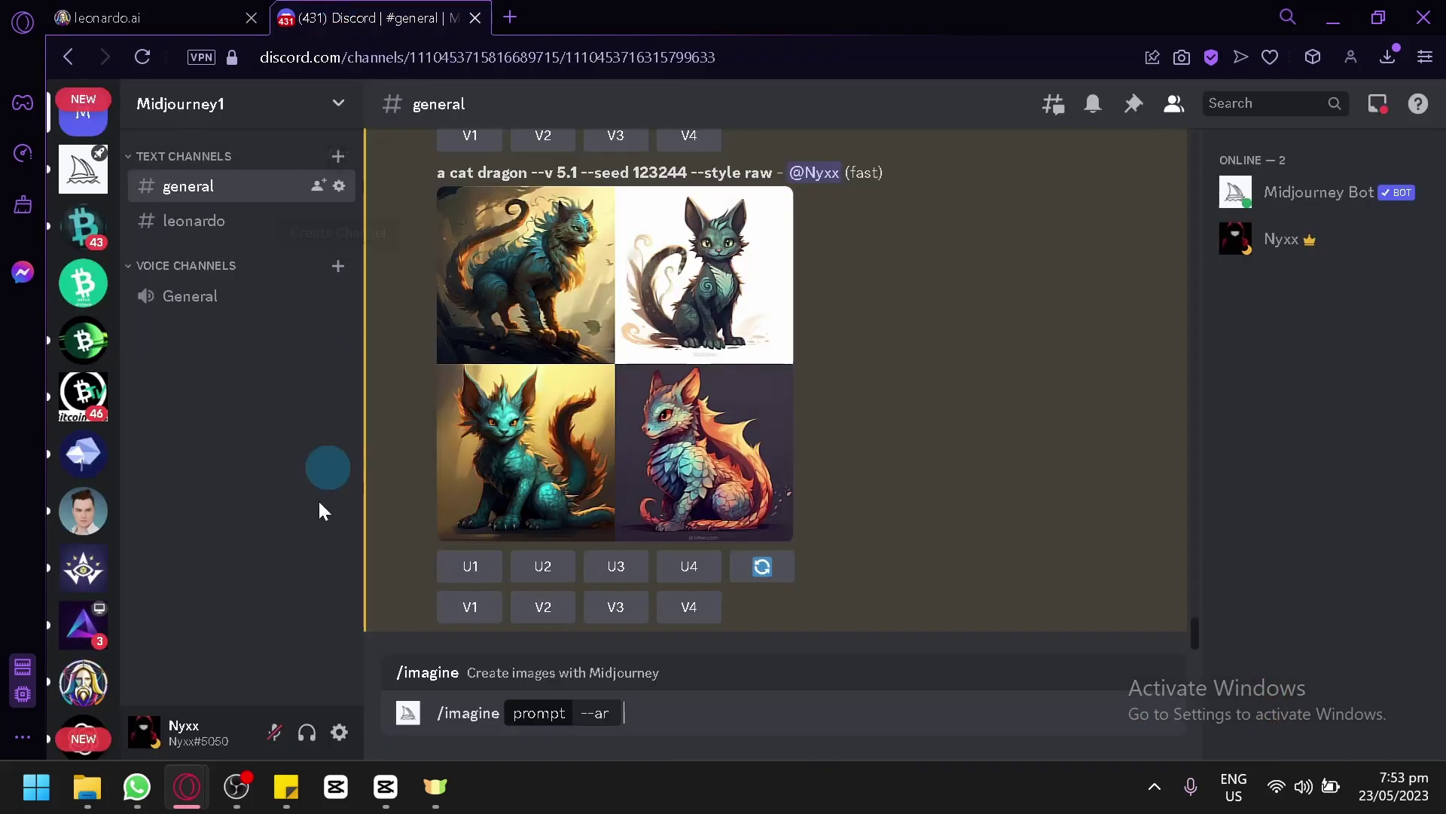
pyautogui.click(235, 668)
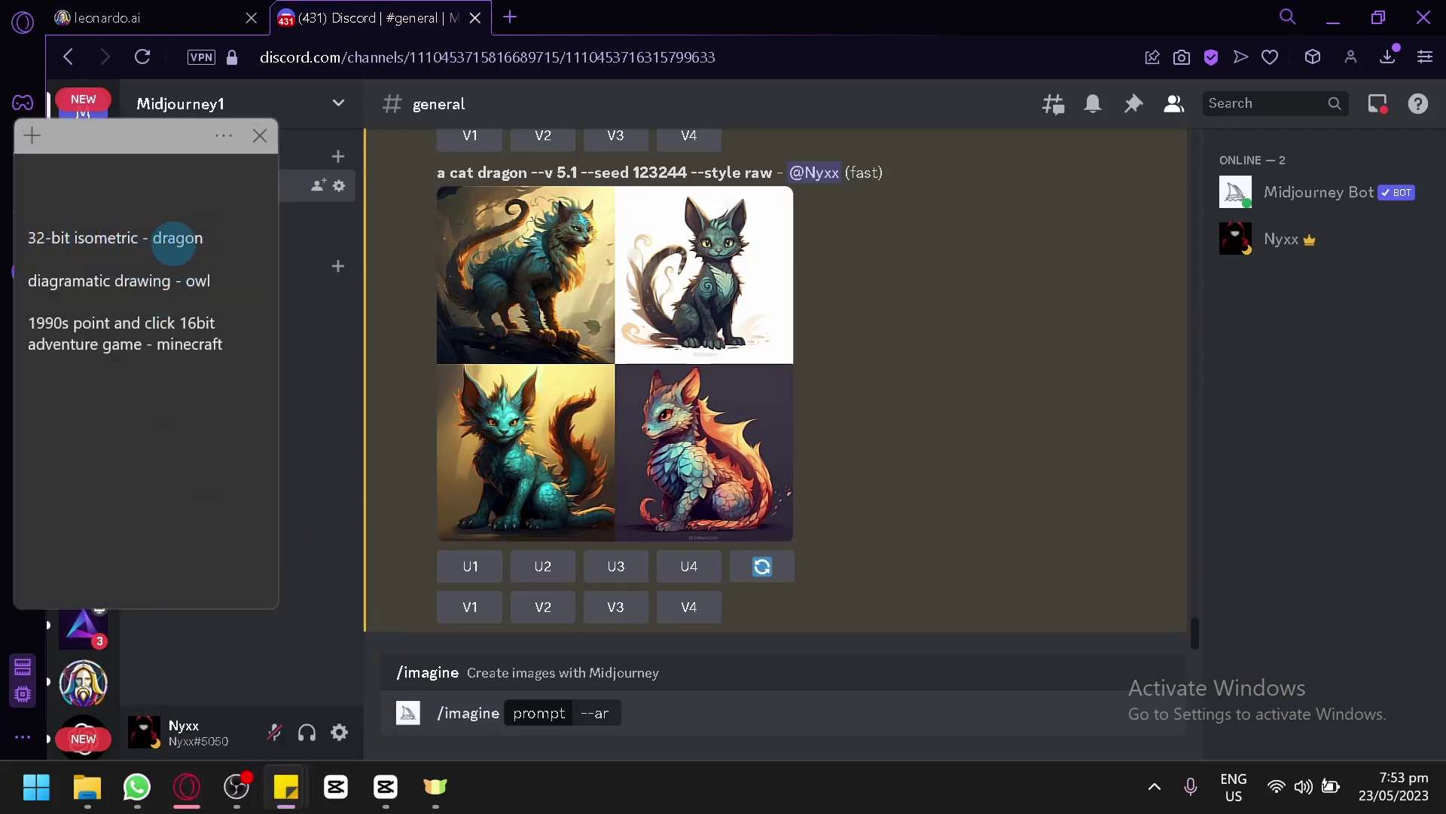
pyautogui.click(212, 237)
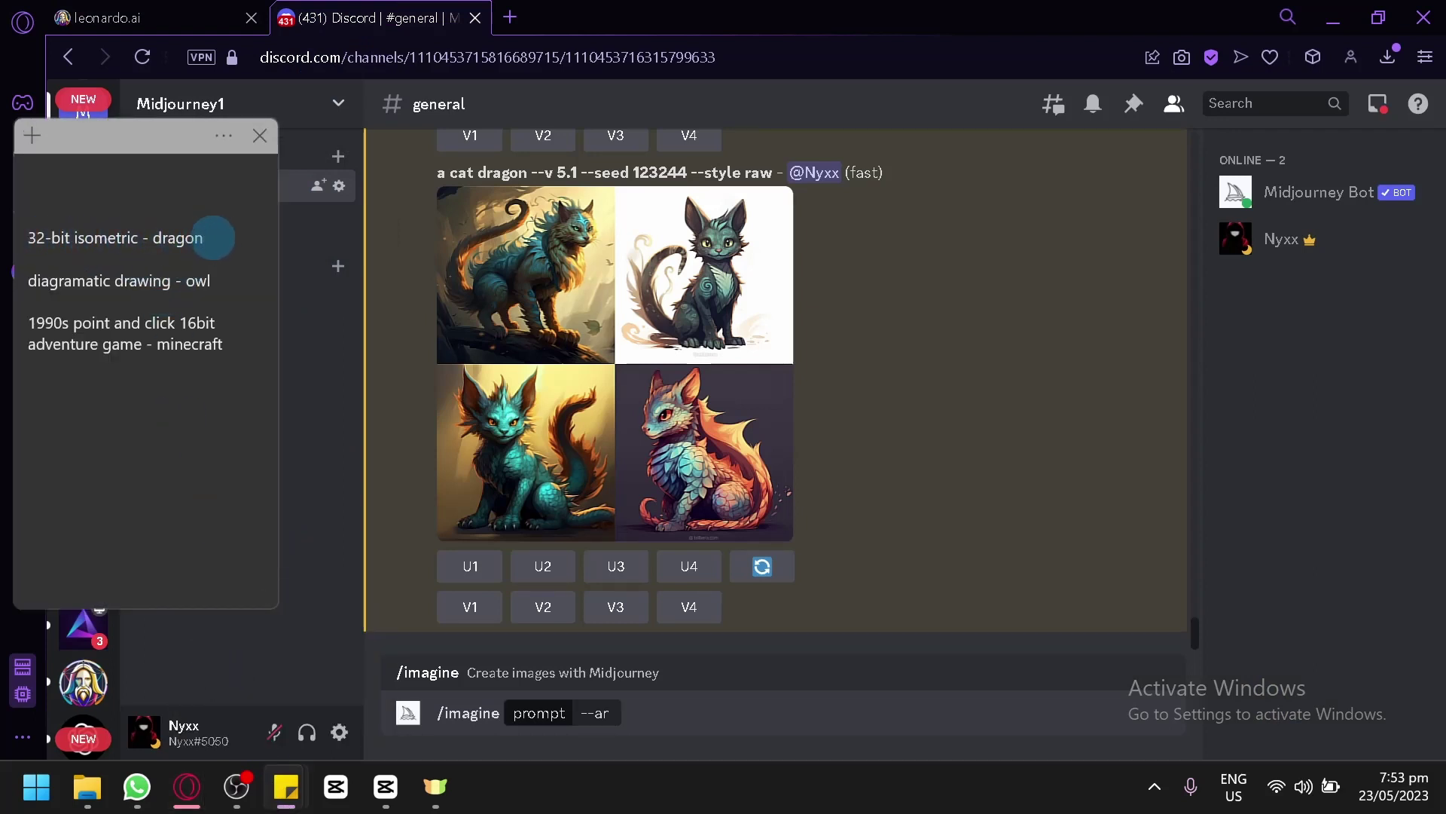
pyautogui.click(102, 17)
pyautogui.scroll(-3, 724, 452)
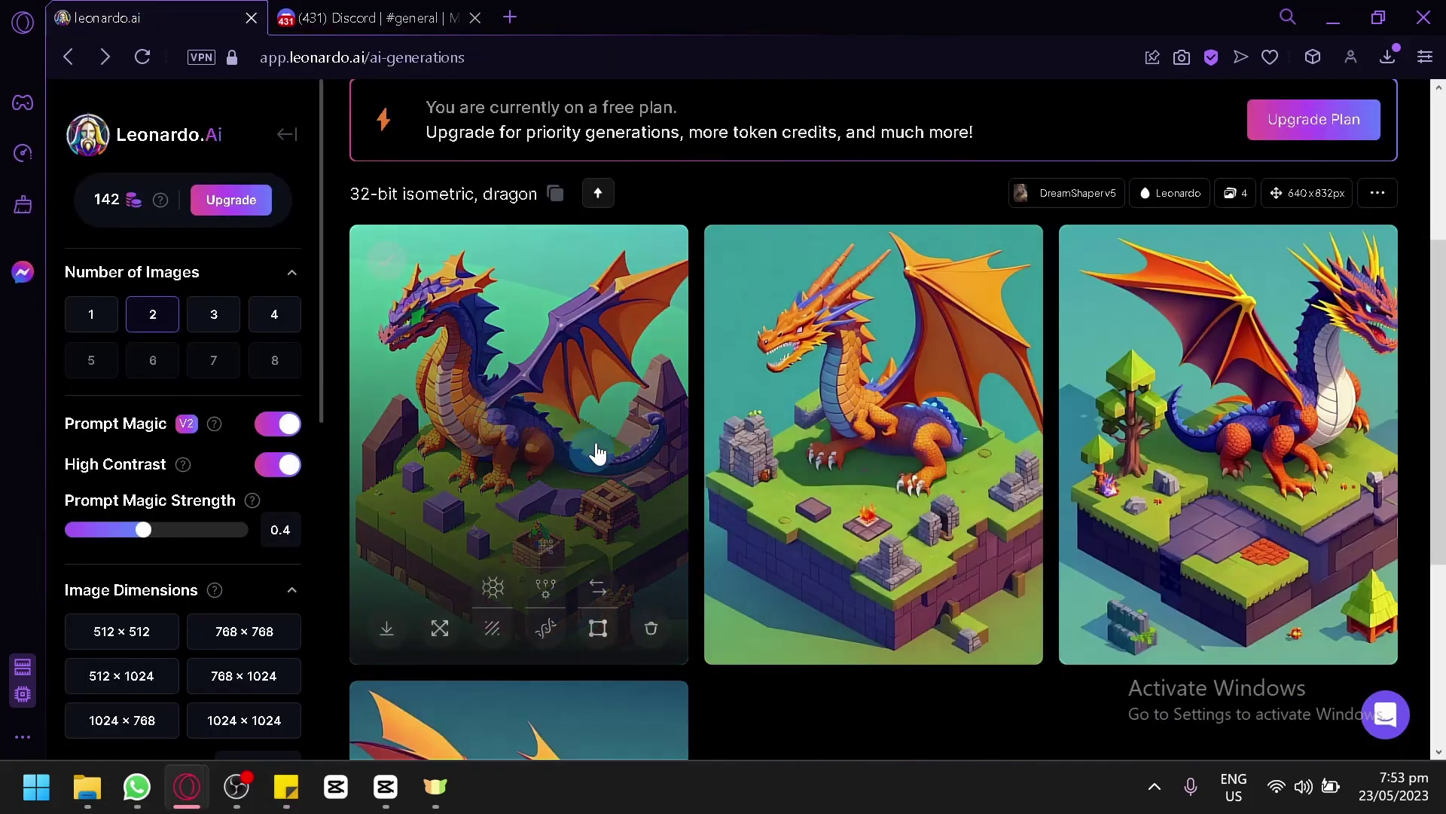
pyautogui.scroll(-1, 608, 440)
pyautogui.scroll(1, 608, 339)
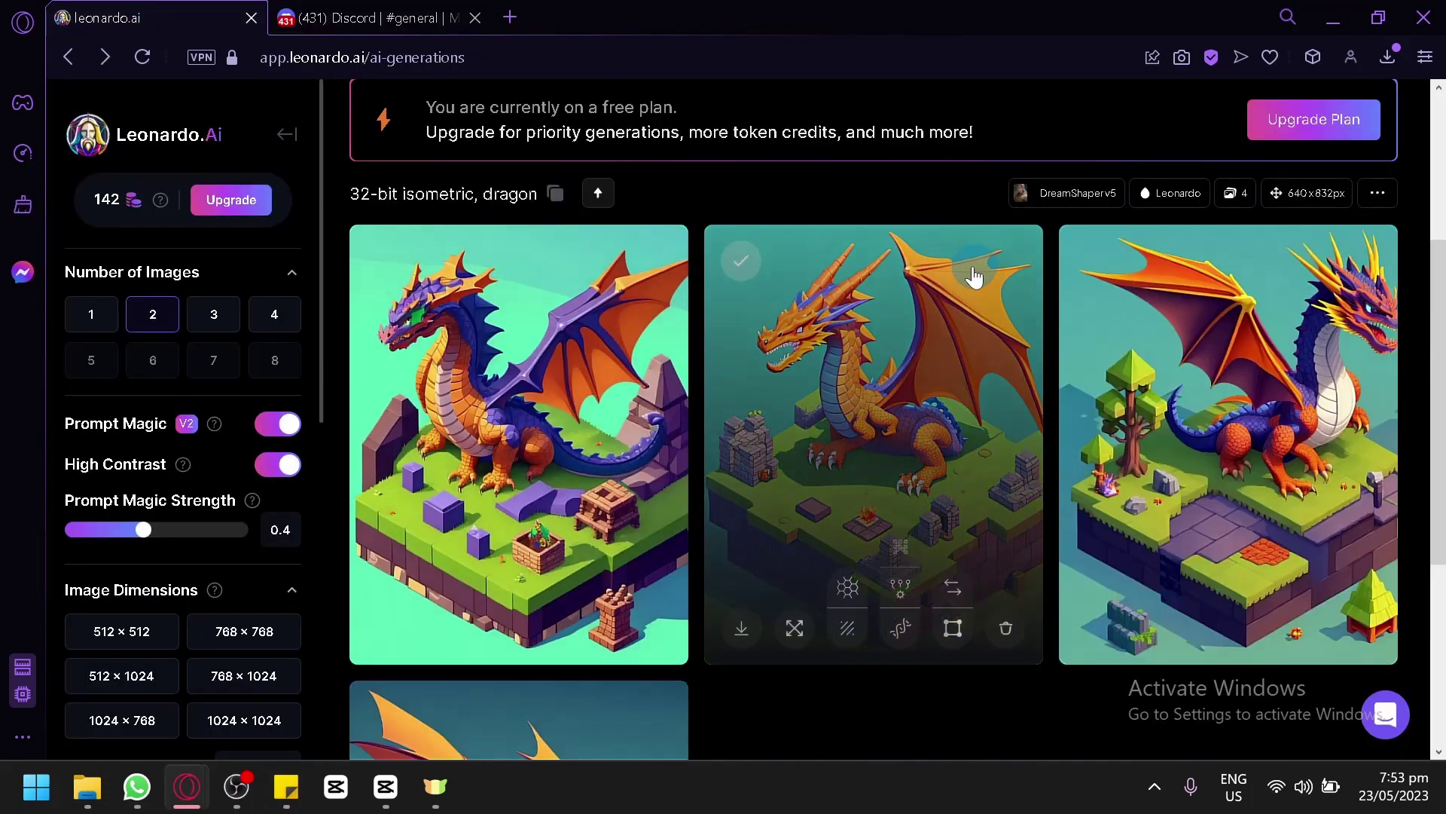
pyautogui.scroll(-1, 724, 395)
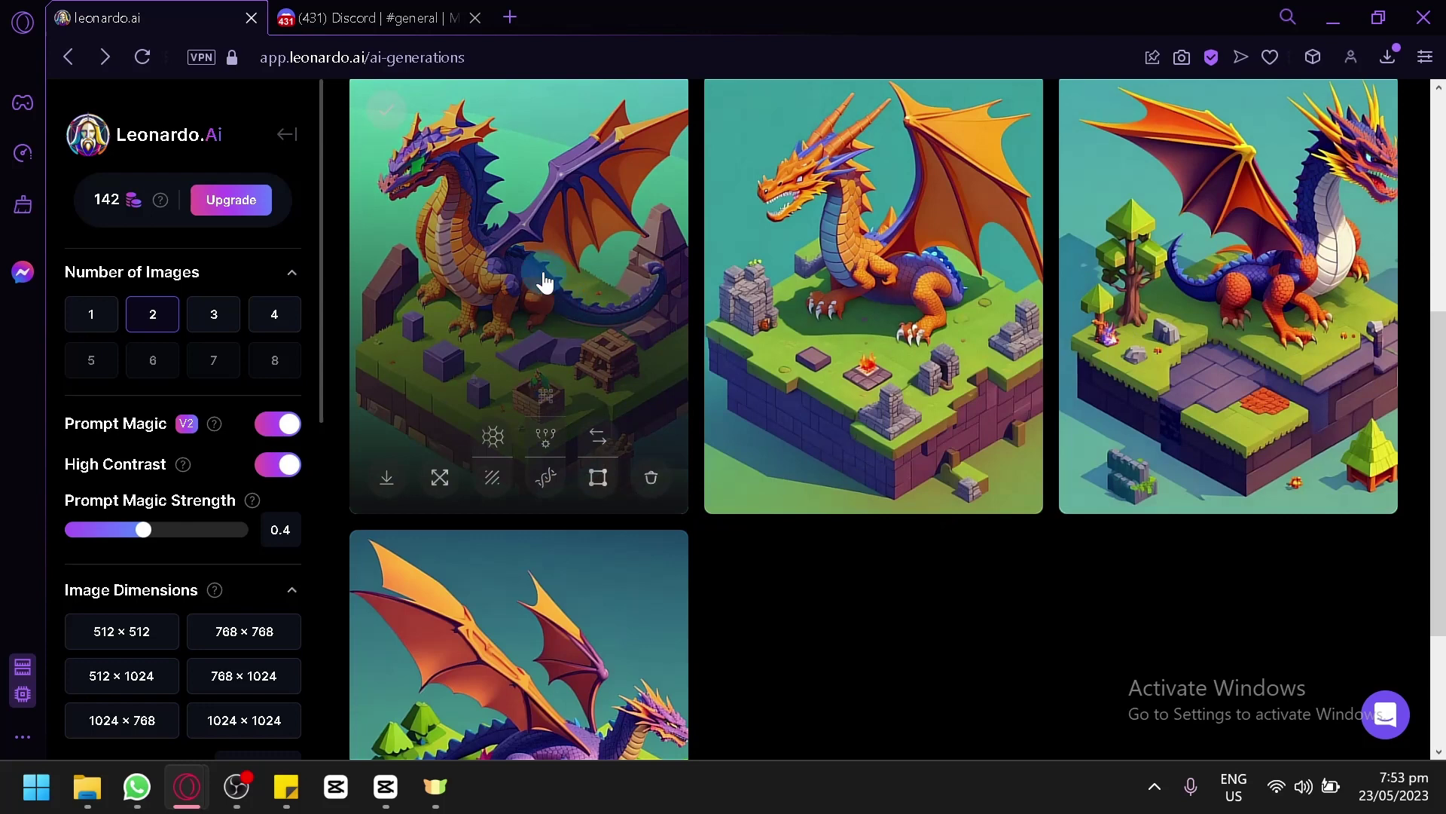
# Enlarge the first isometric dragon and inspect its Original Image version options
pyautogui.click(544, 280)
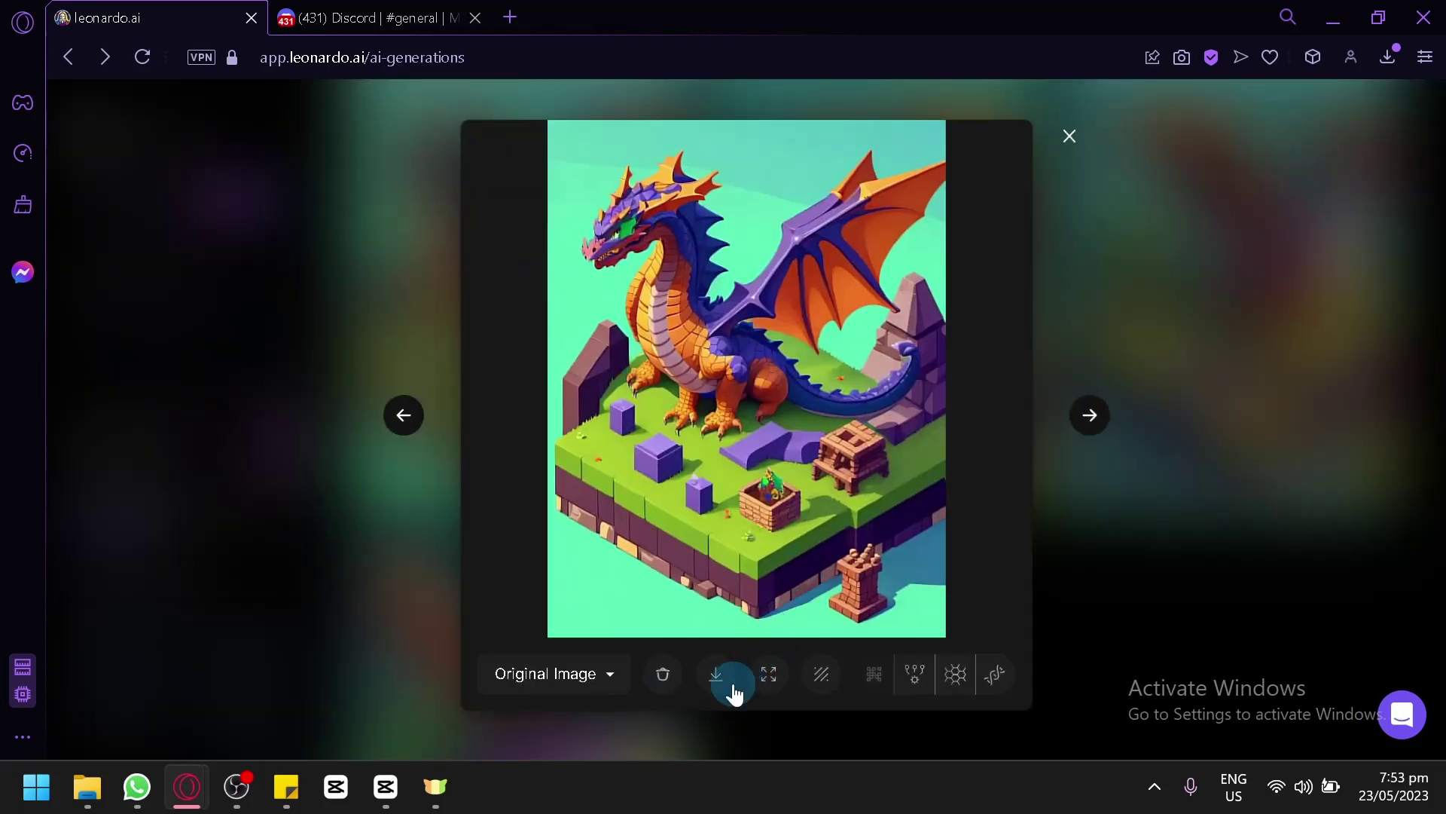
pyautogui.click(602, 678)
pyautogui.click(601, 678)
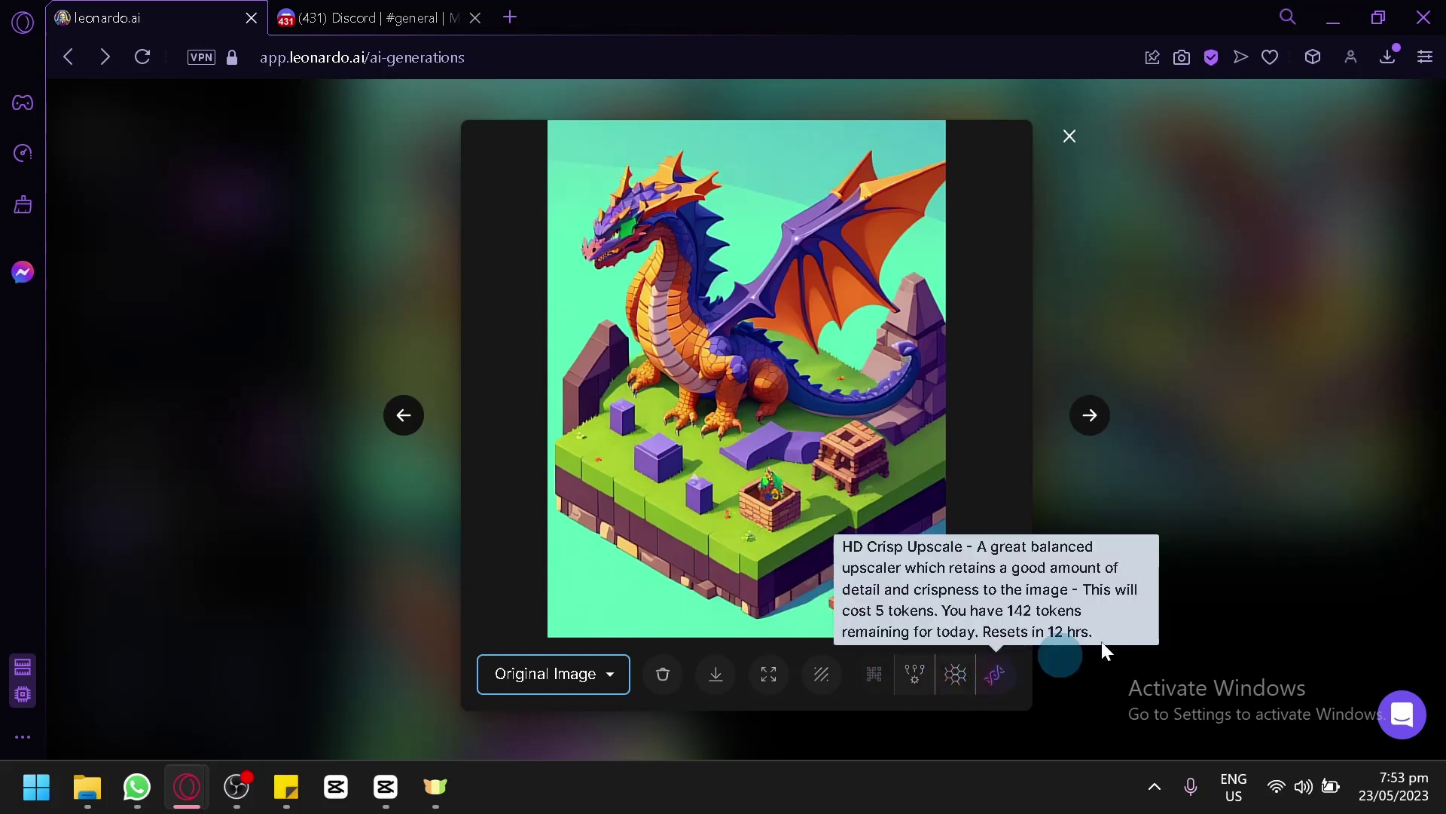
pyautogui.click(1133, 628)
pyautogui.moveTo(519, 297)
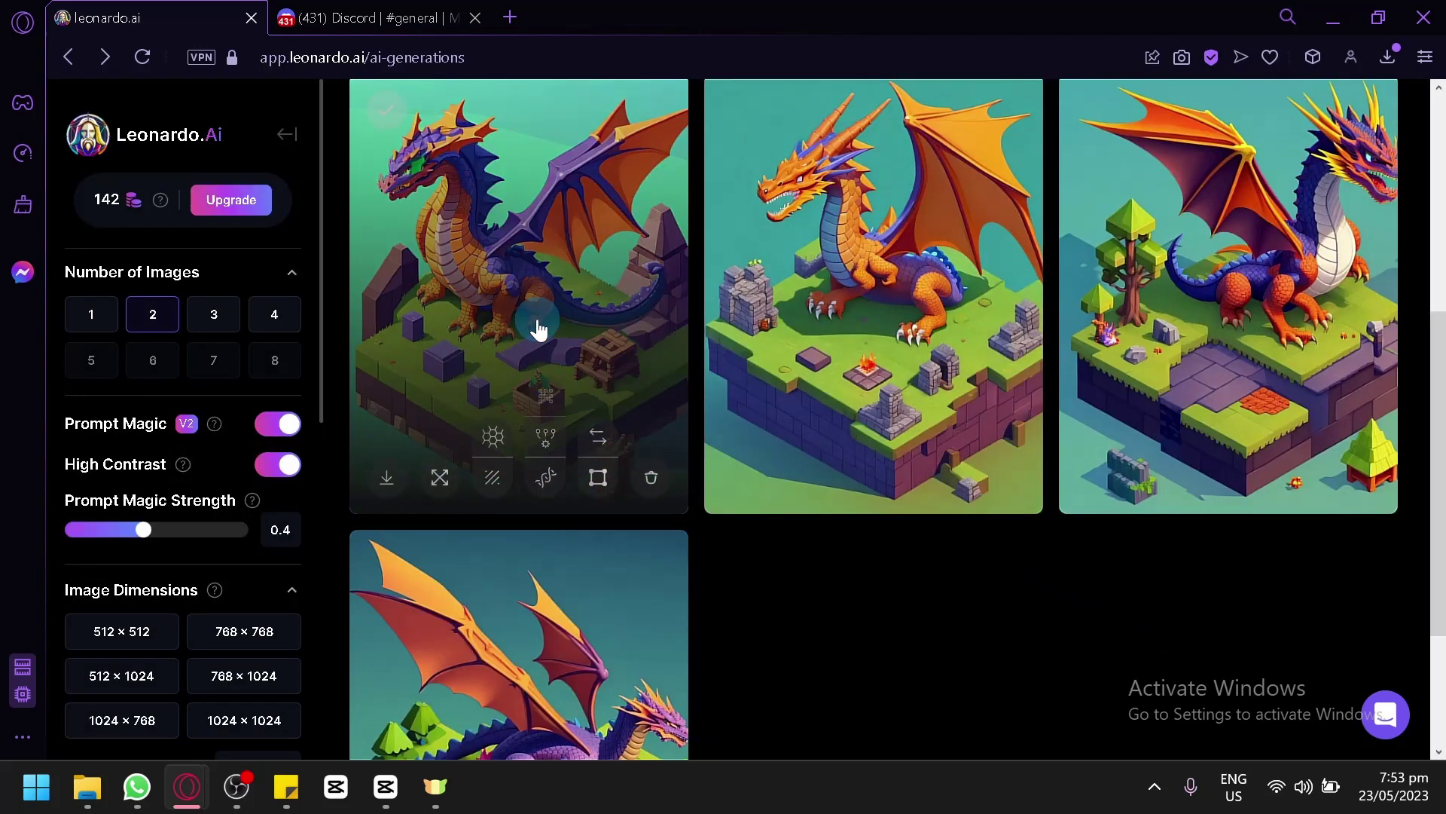
pyautogui.click(373, 17)
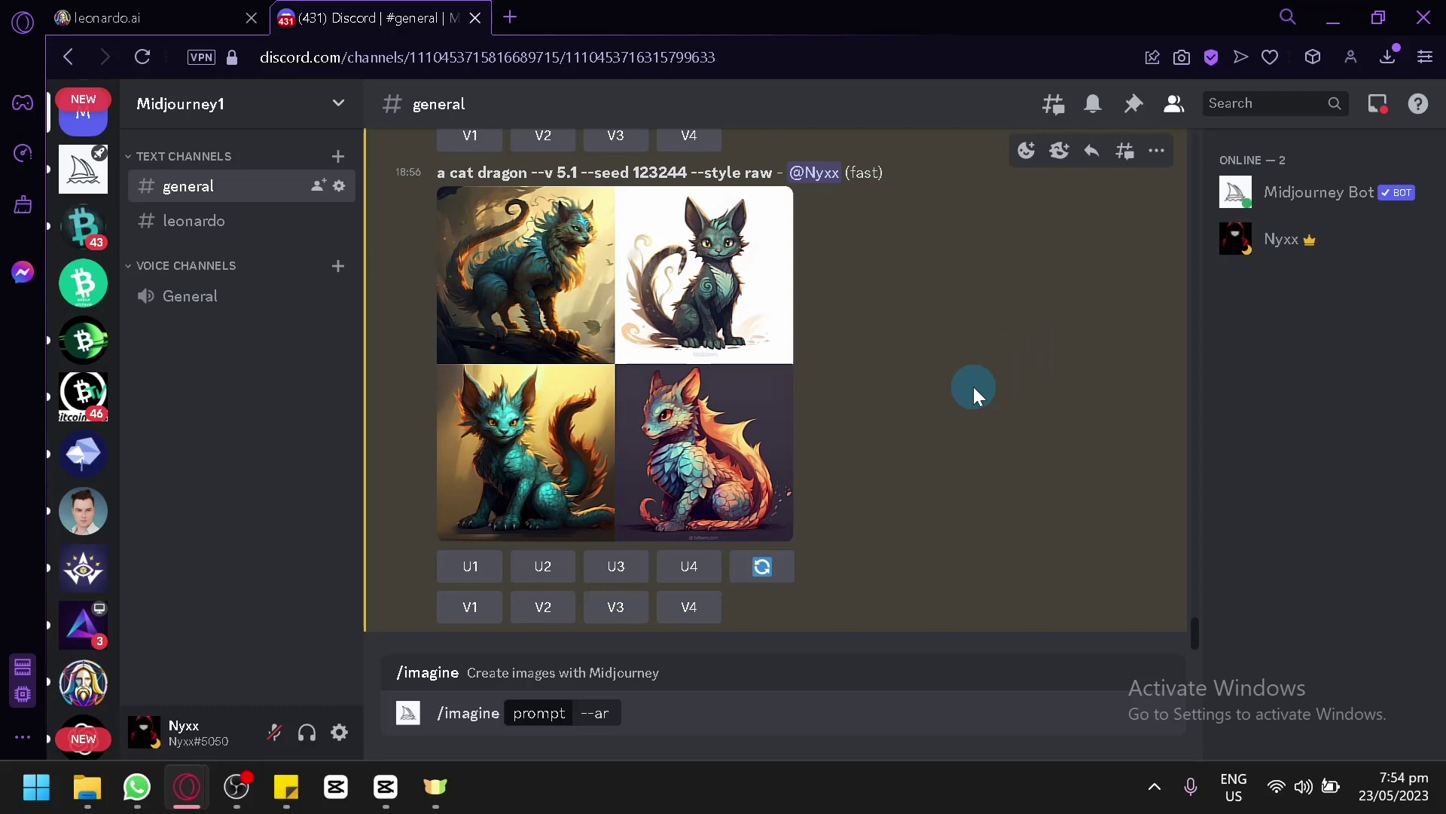
# Delete the unsent '/imagine prompt --ar' command from Discord's message box
pyautogui.click(159, 11)
pyautogui.scroll(5, 871, 469)
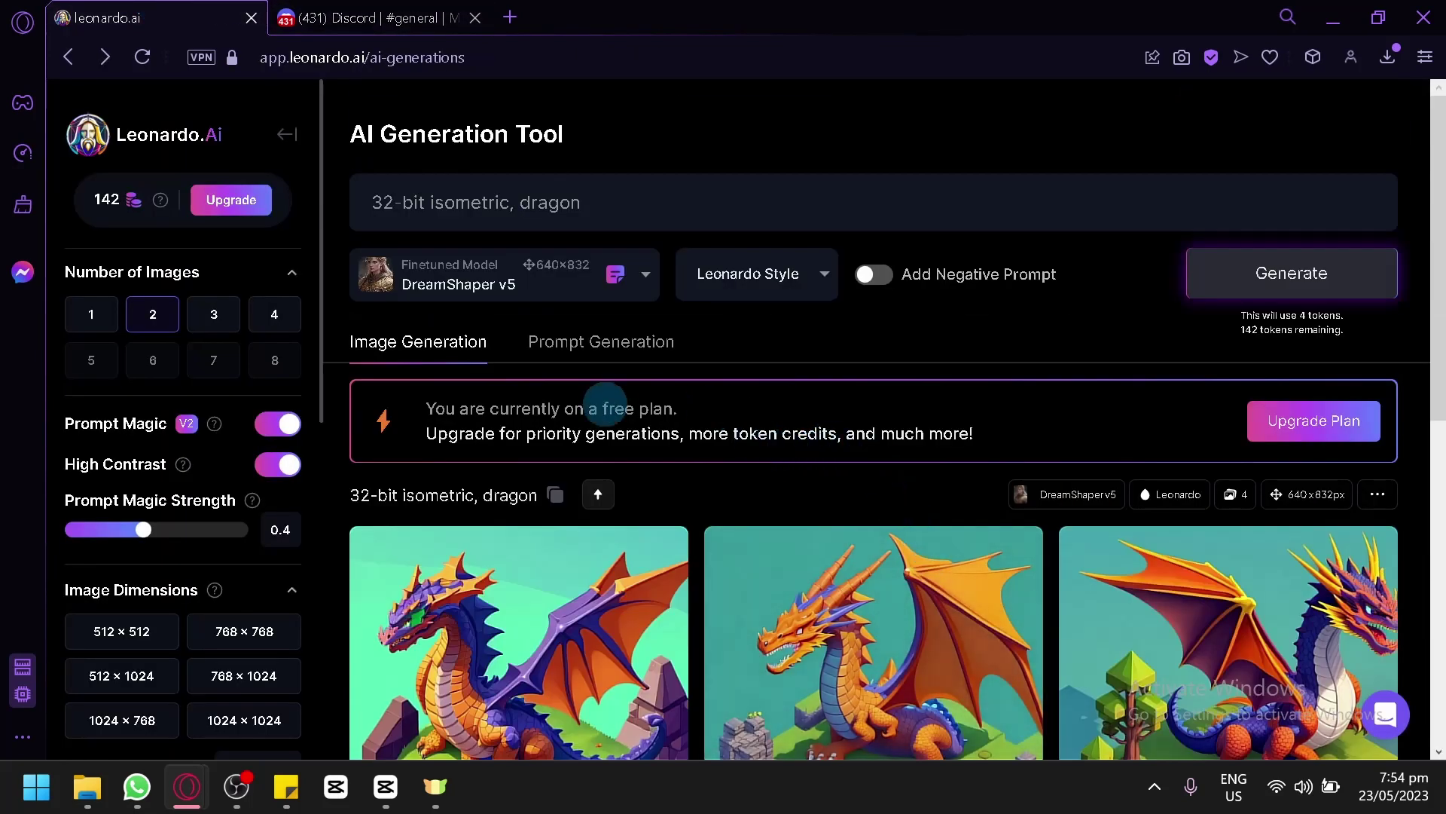
pyautogui.click(373, 16)
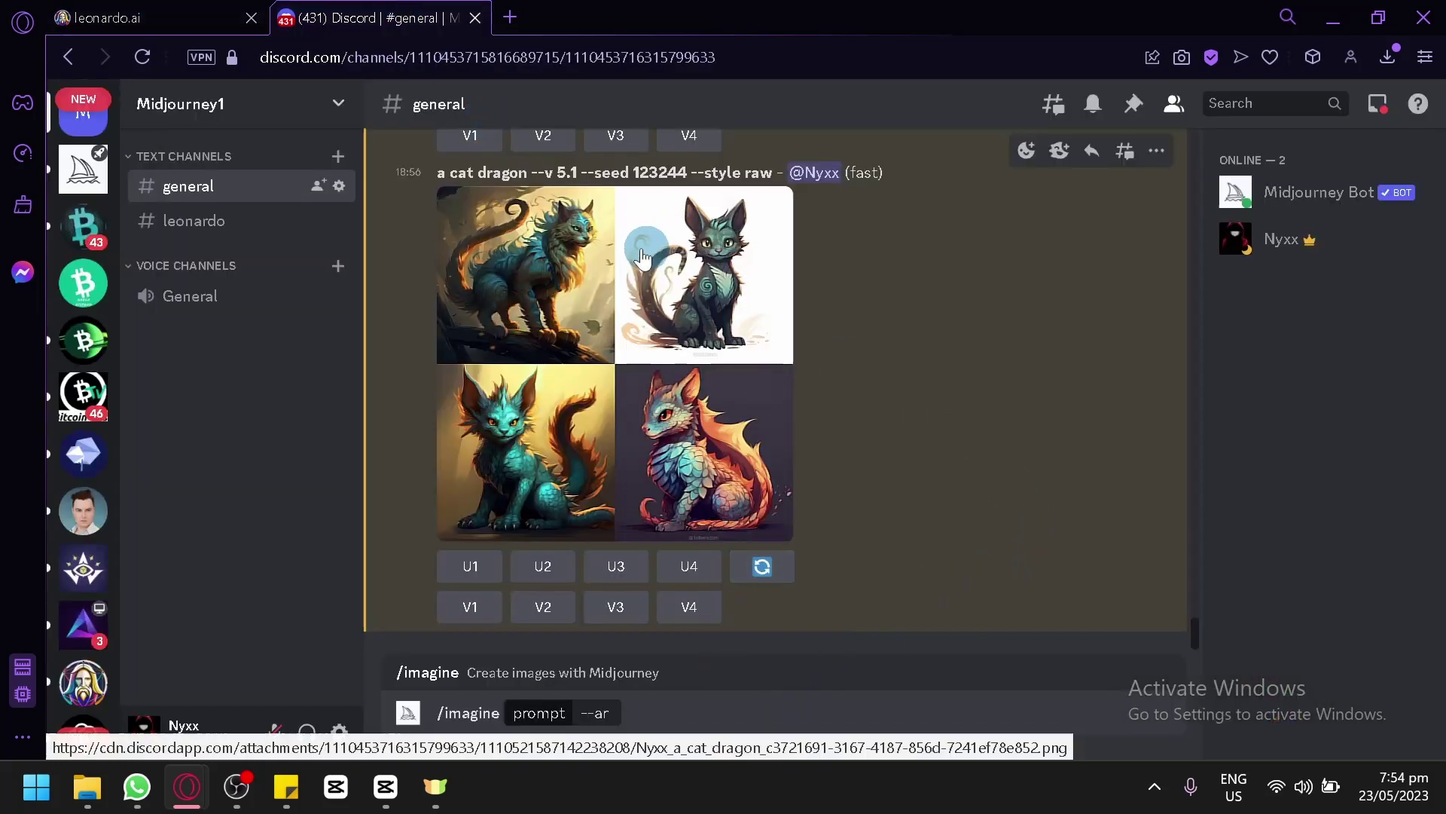
pyautogui.tripleClick(712, 711)
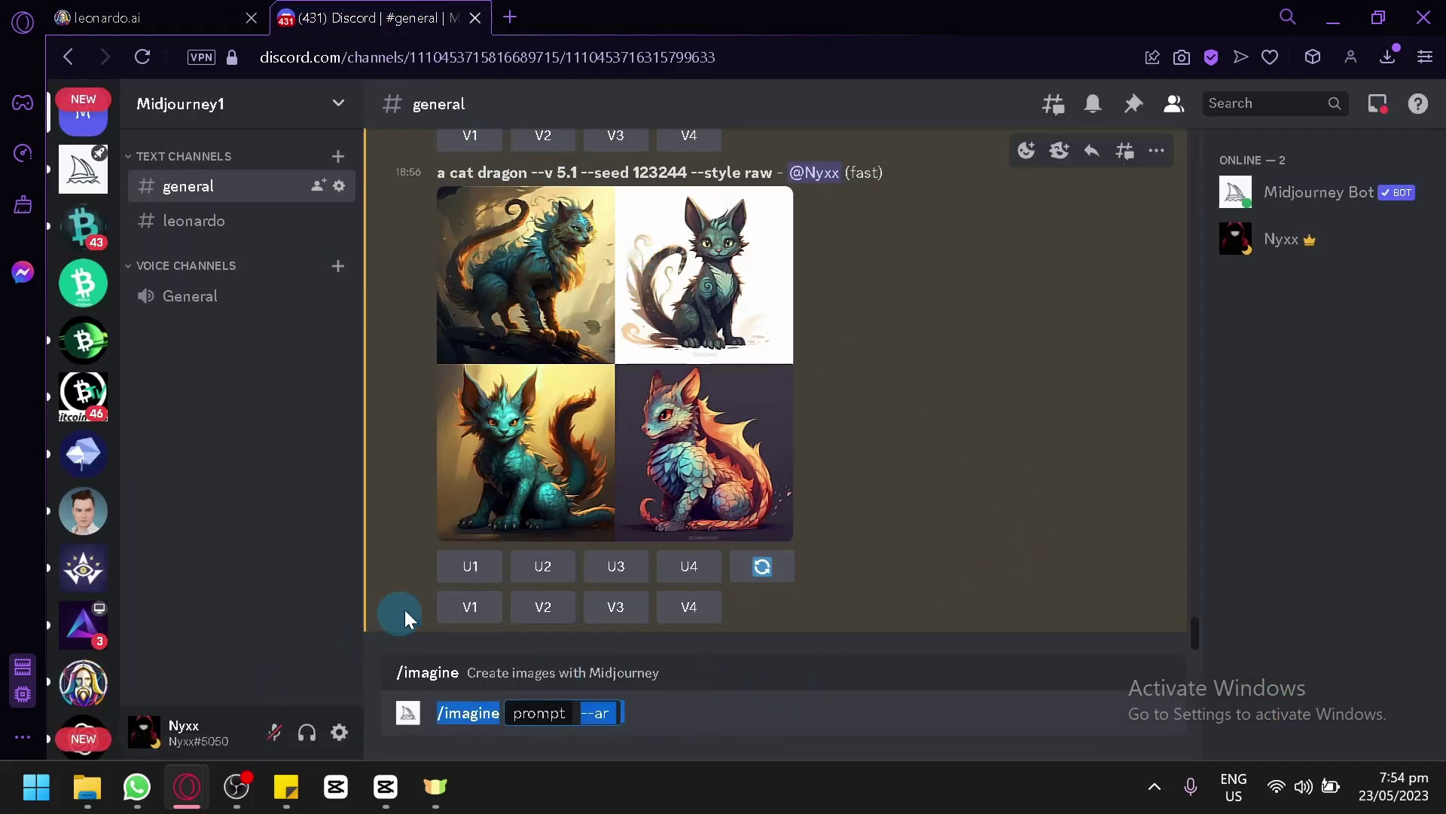
pyautogui.press('BackSpace')
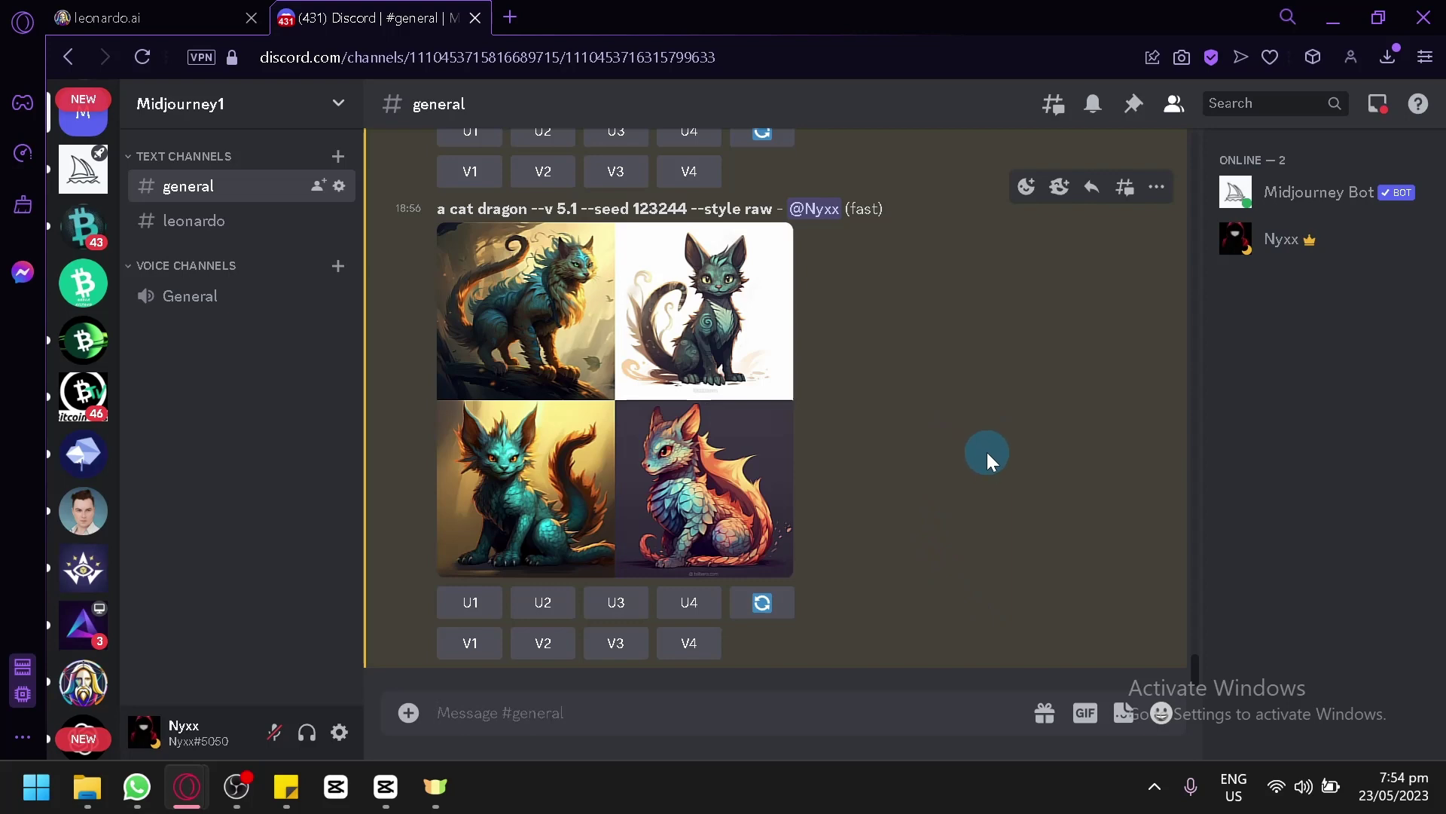
# Open the Finetuned Model list showing DreamShaper v5, Leonardo Diffusion and Stable Diffusion 2.1
pyautogui.click(191, 18)
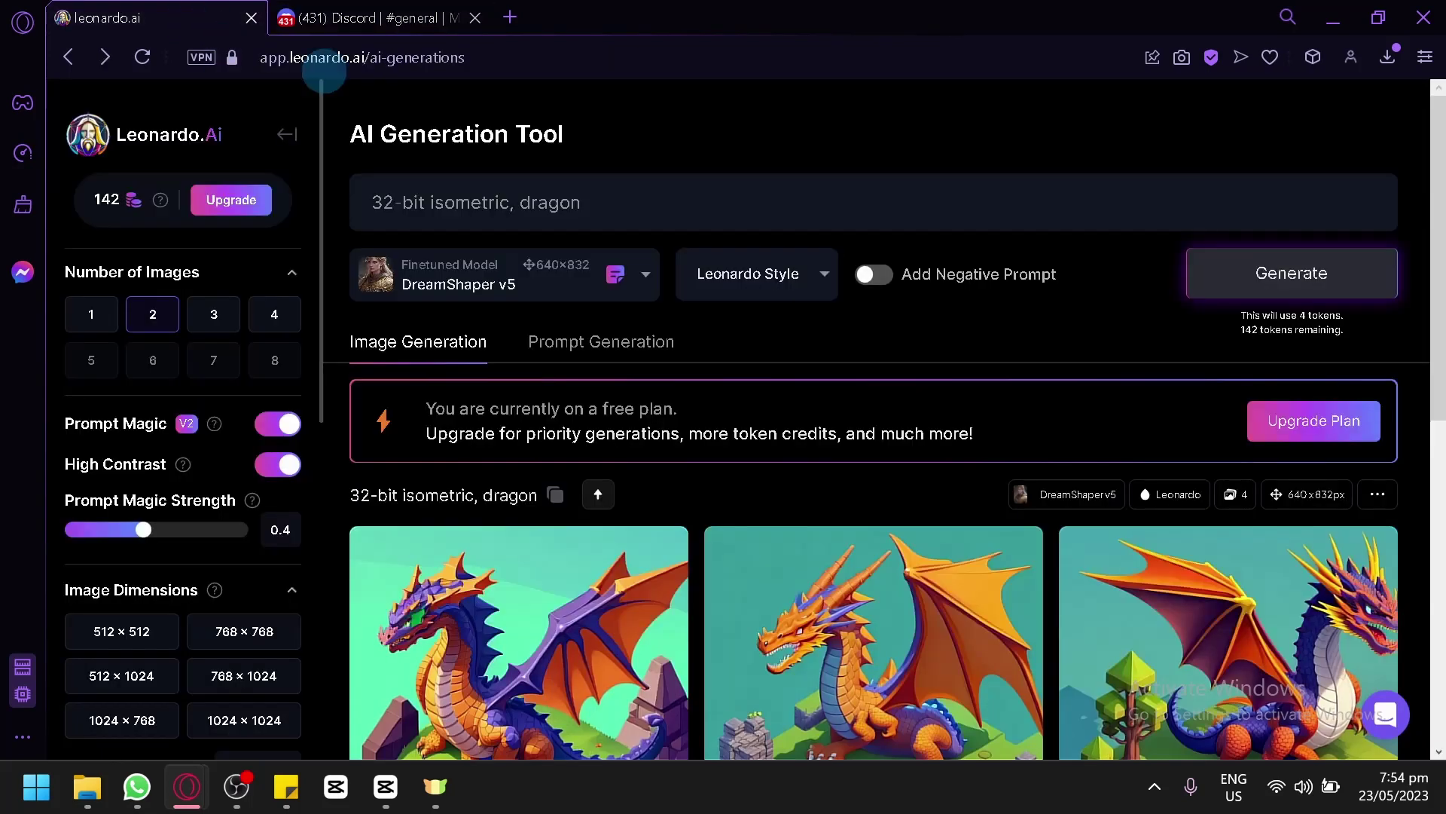
pyautogui.click(587, 283)
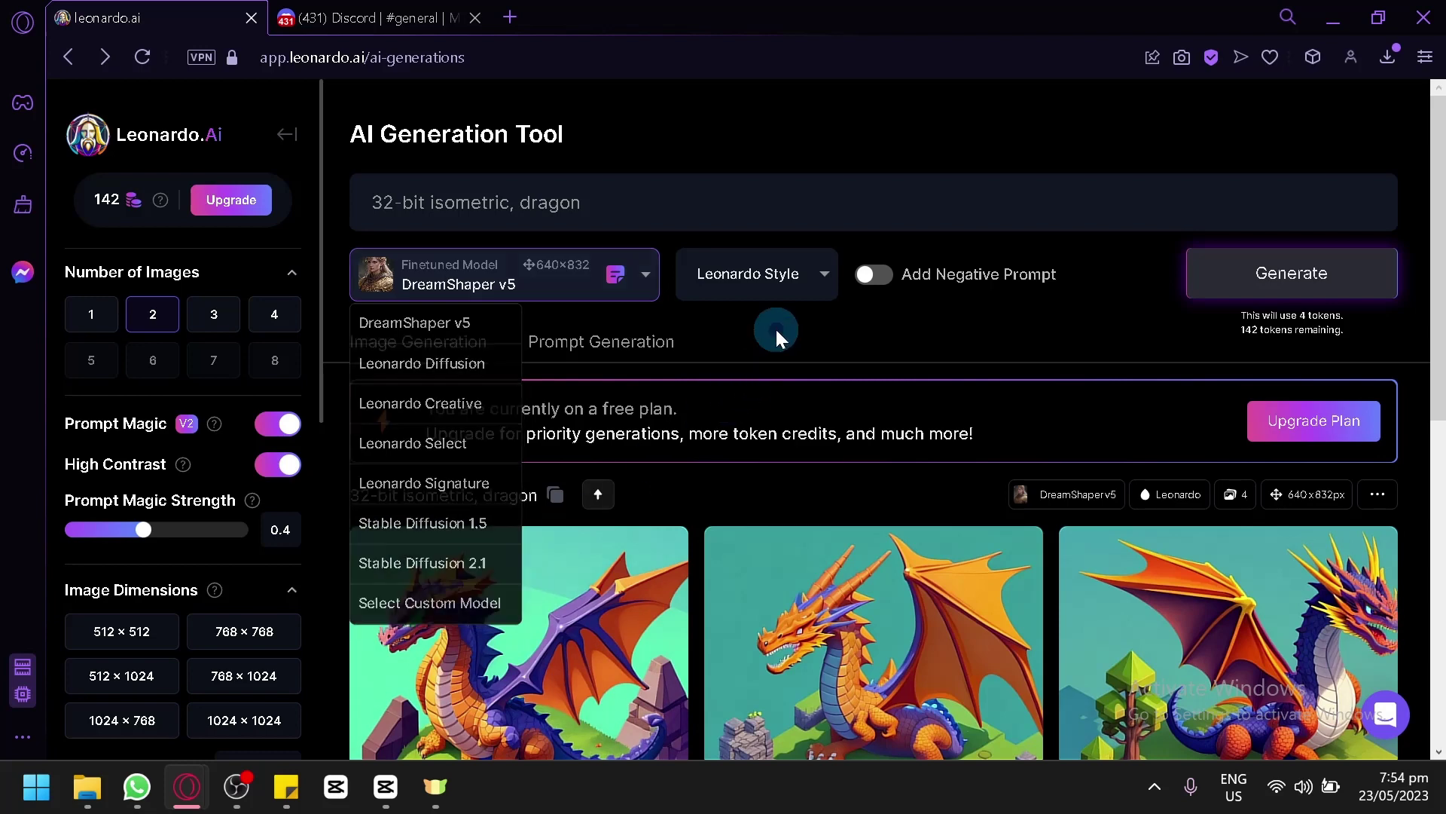
# Close the Leonardo Style dropdown without changes, glance at Discord, then return to the dragons
pyautogui.click(776, 283)
pyautogui.click(791, 274)
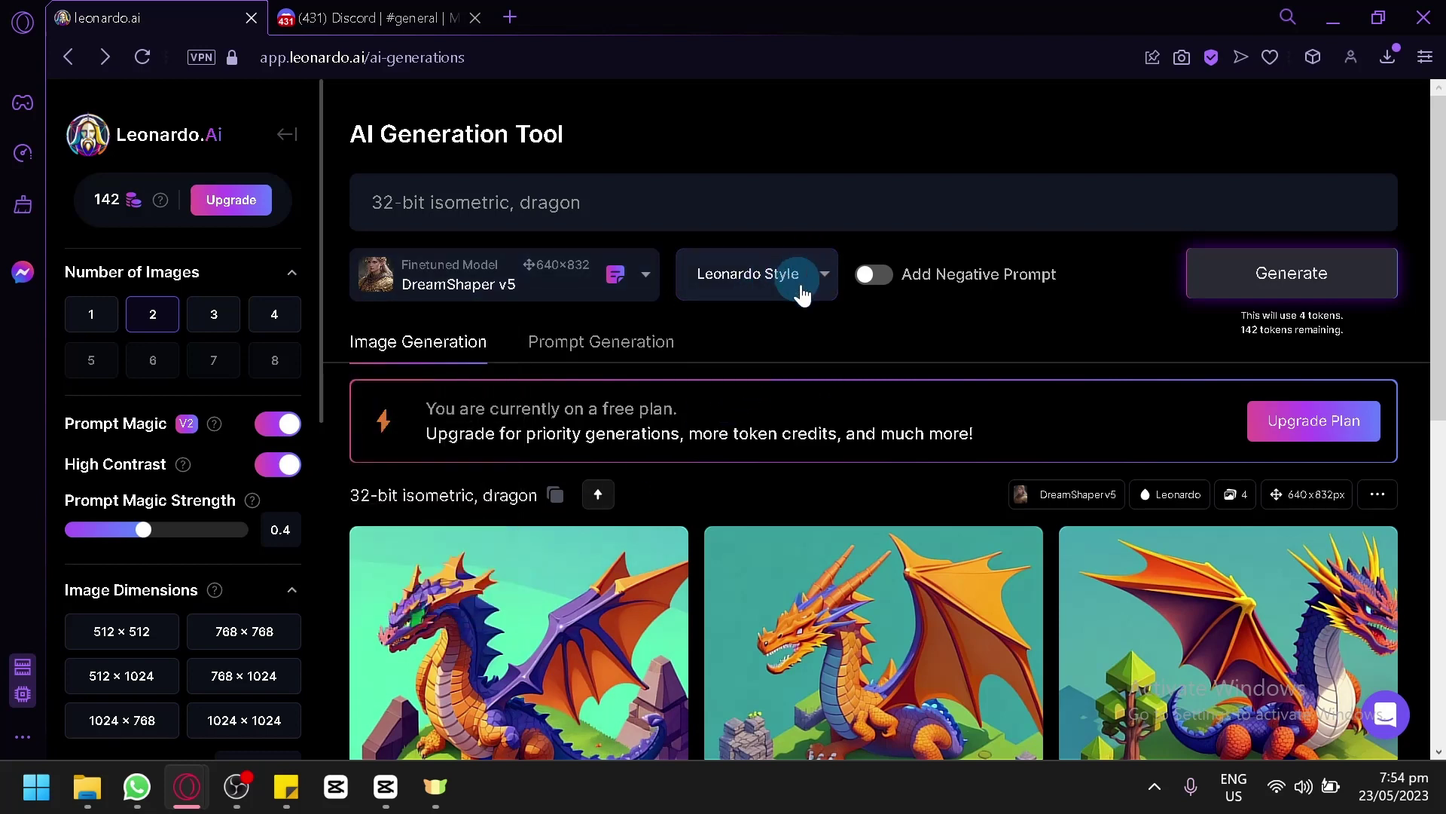
pyautogui.click(384, 17)
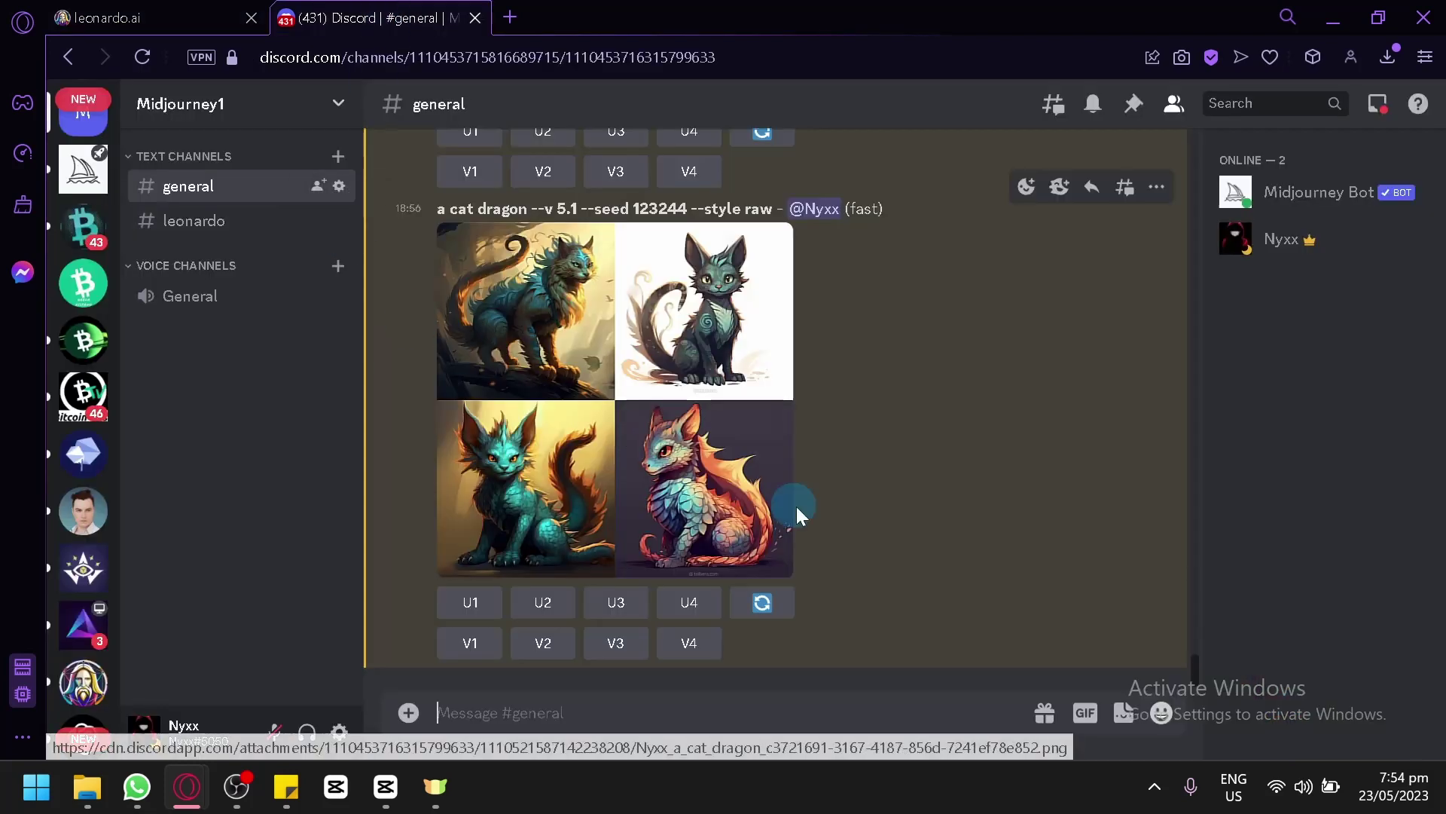
pyautogui.click(116, 16)
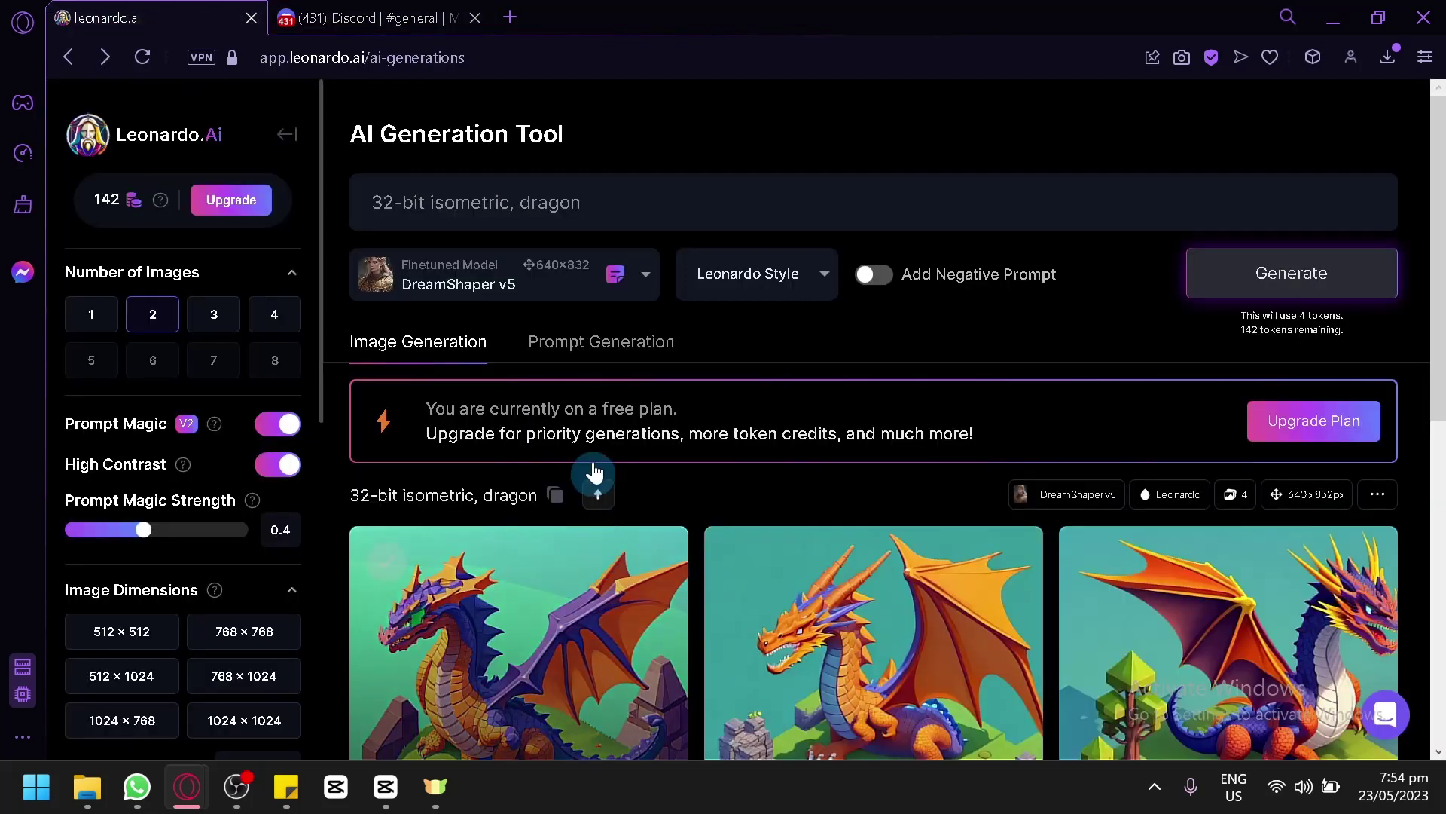
pyautogui.scroll(-3, 617, 398)
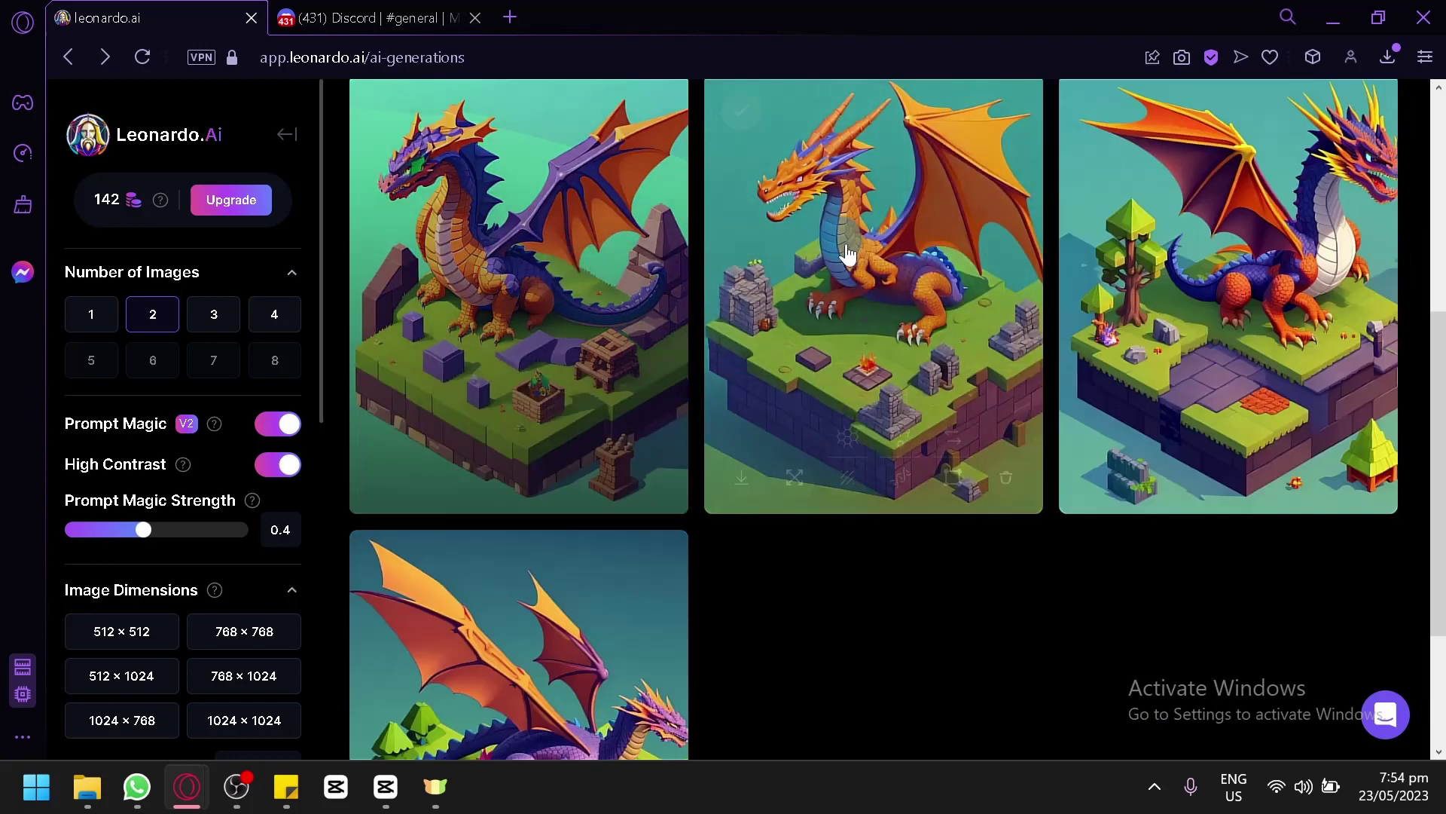
pyautogui.scroll(-4, 734, 396)
pyautogui.scroll(3, 552, 377)
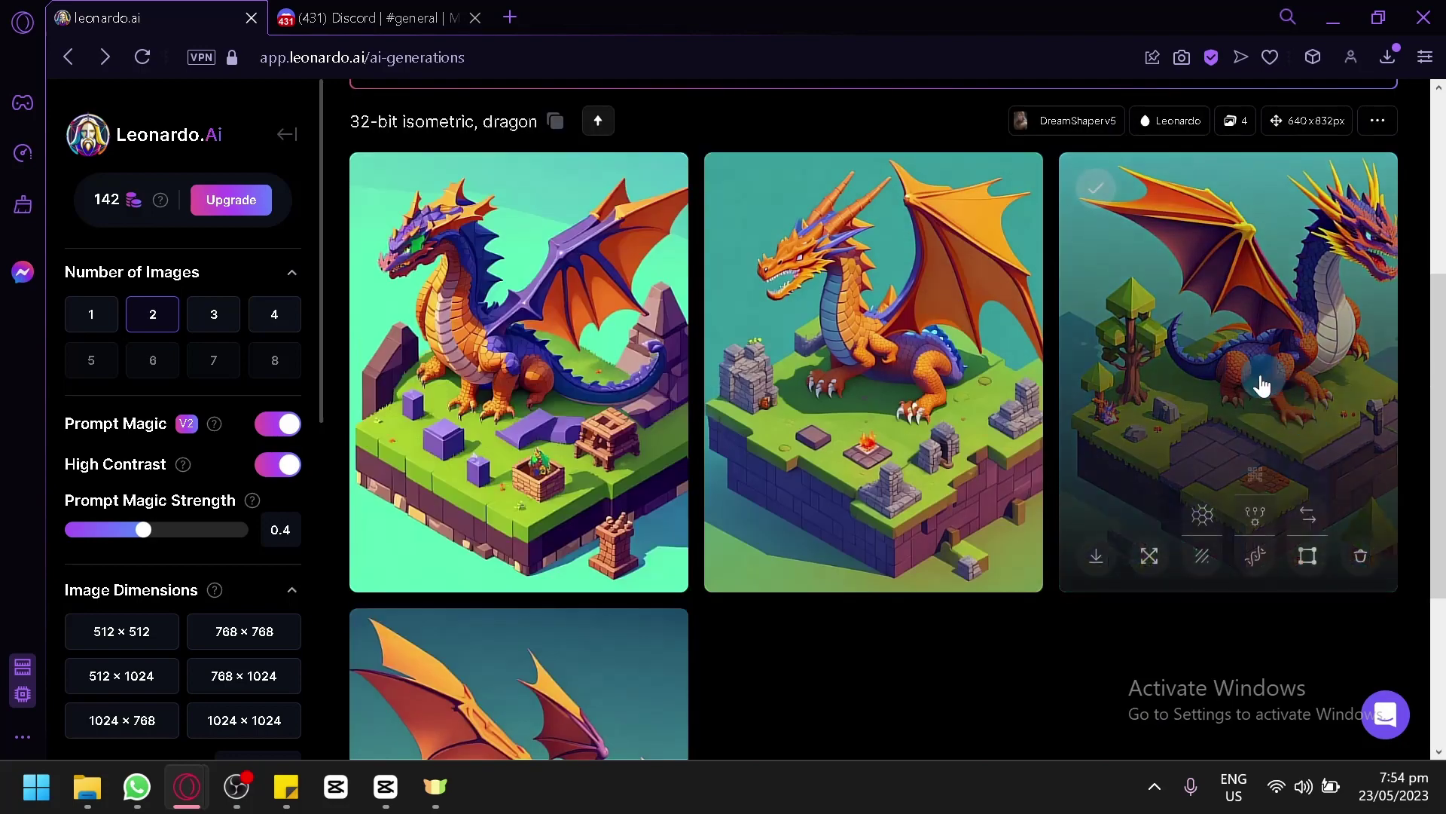
# Start a Midjourney /imagine command and copy the '32-bit isometric - dragon' prompt from the notes
pyautogui.click(373, 17)
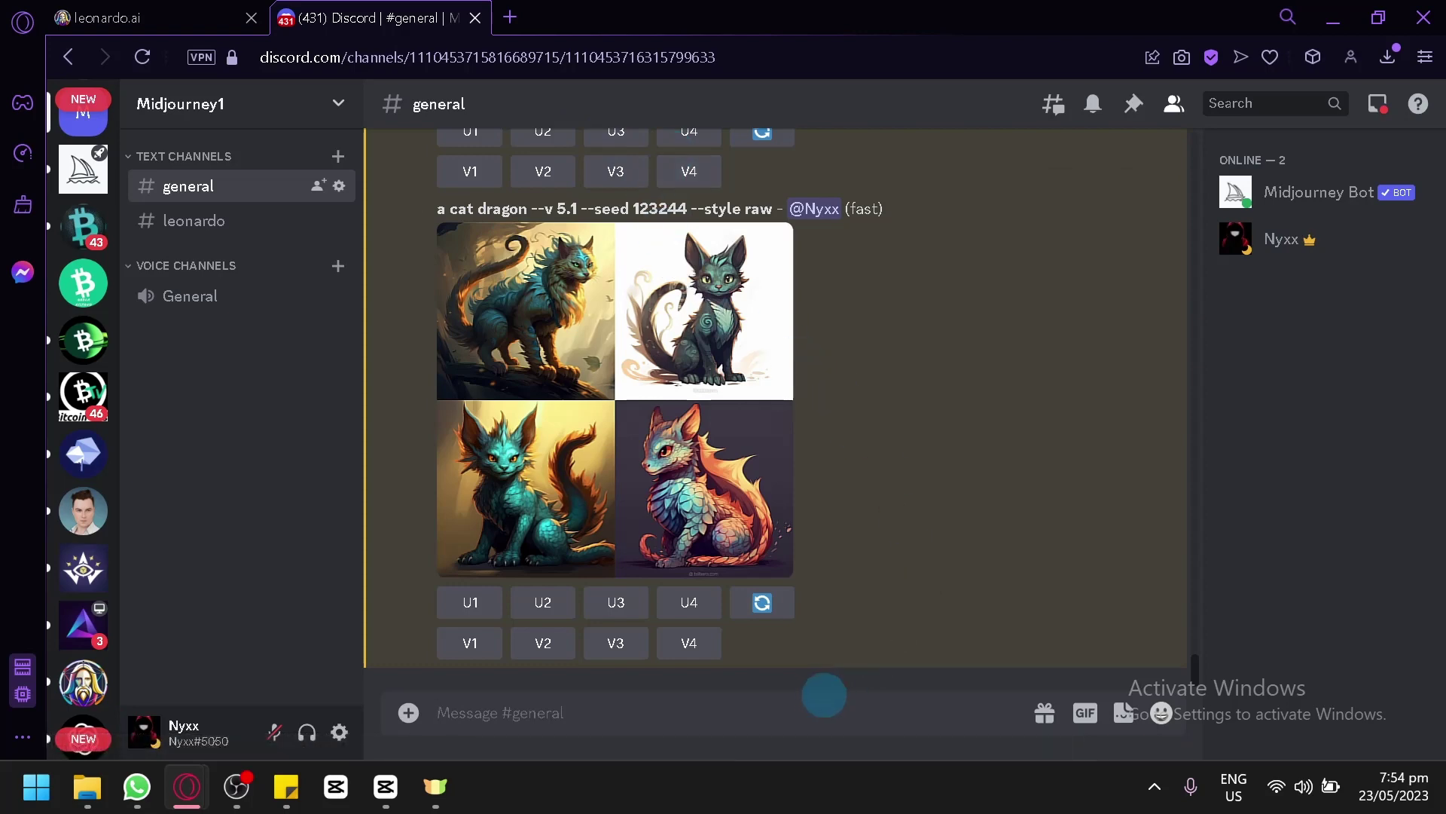
pyautogui.write('/')
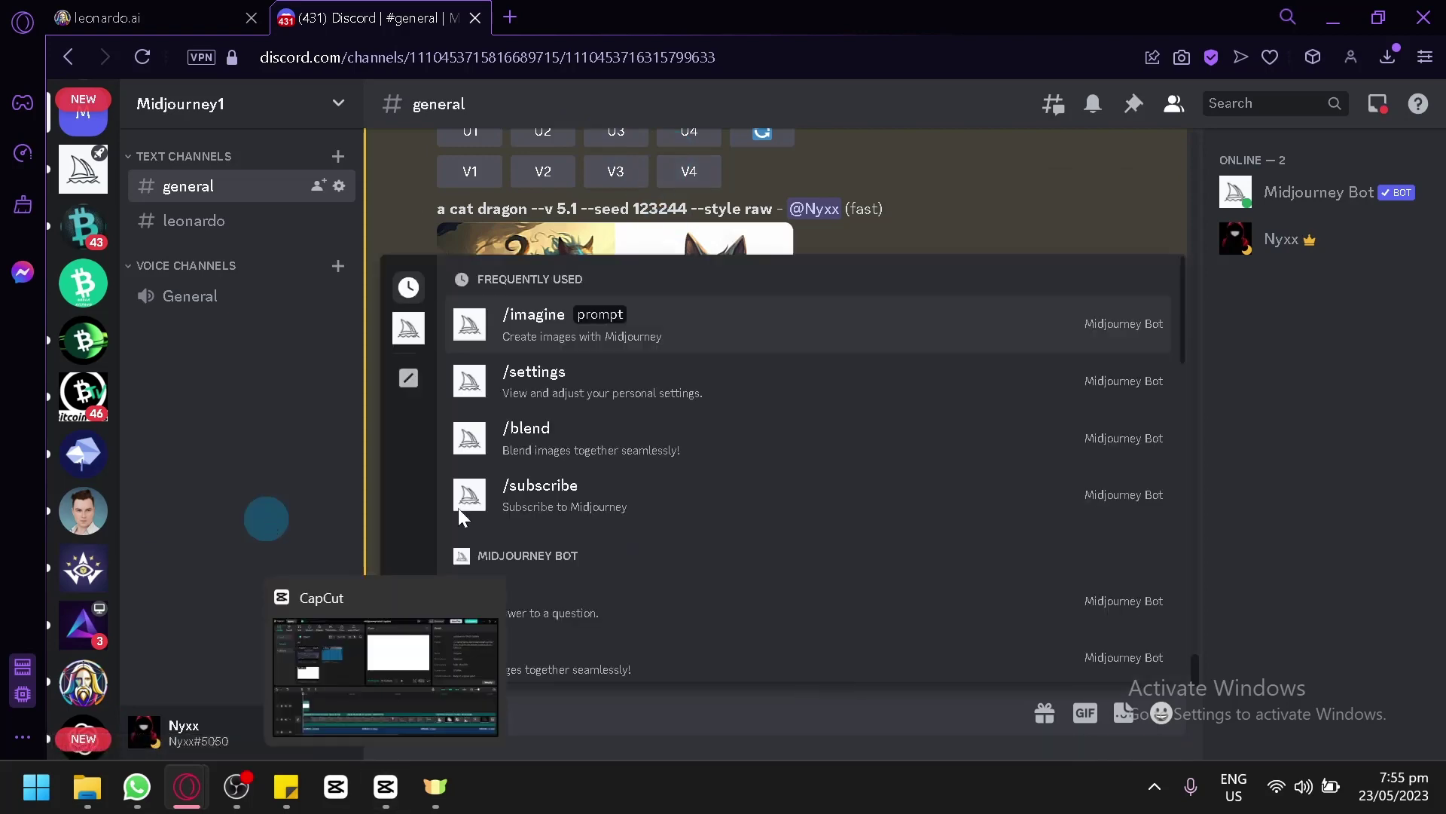
pyautogui.click(766, 324)
pyautogui.moveTo(286, 786)
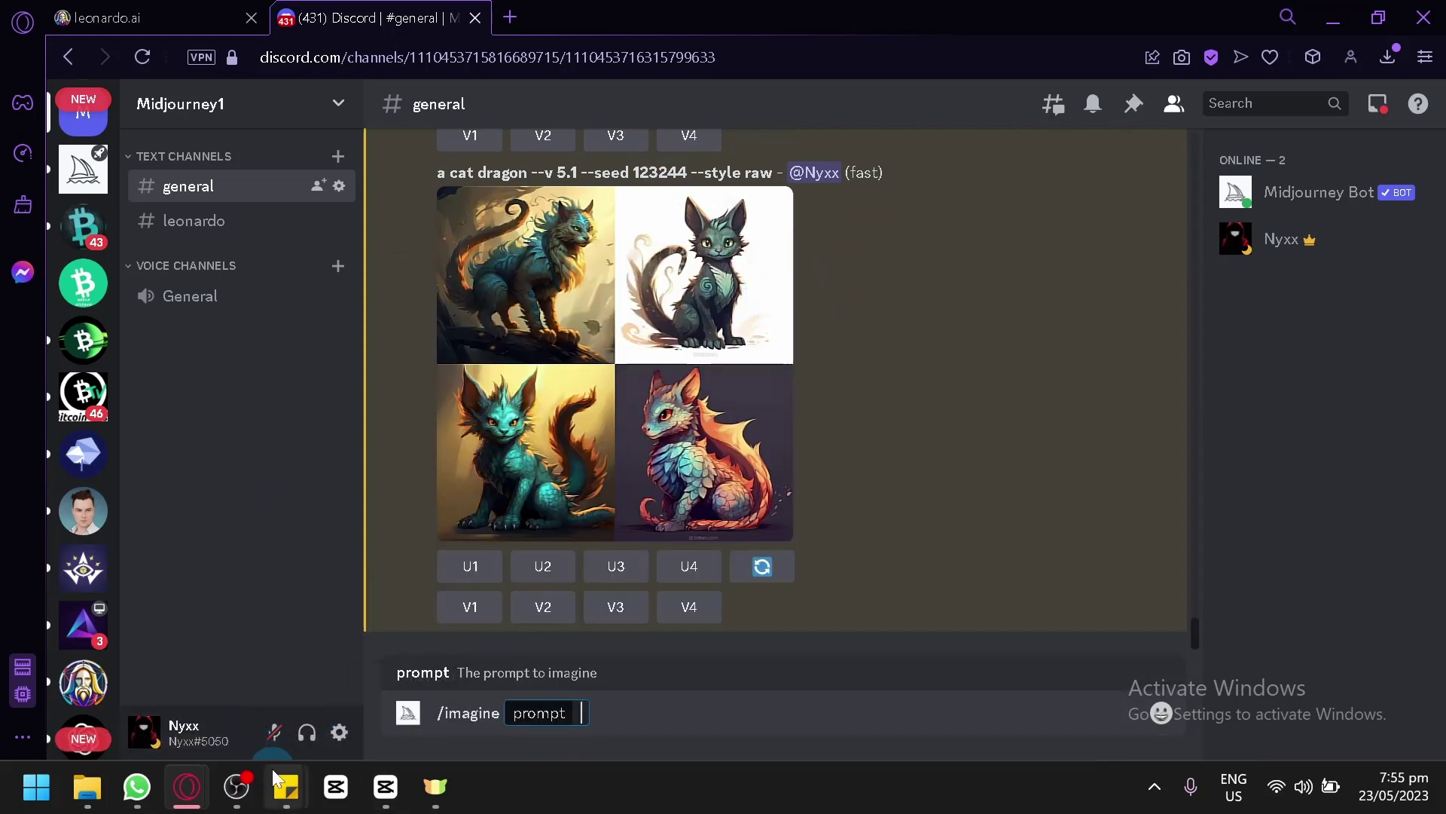
pyautogui.click(227, 666)
pyautogui.moveTo(209, 232); pyautogui.dragTo(29, 243)
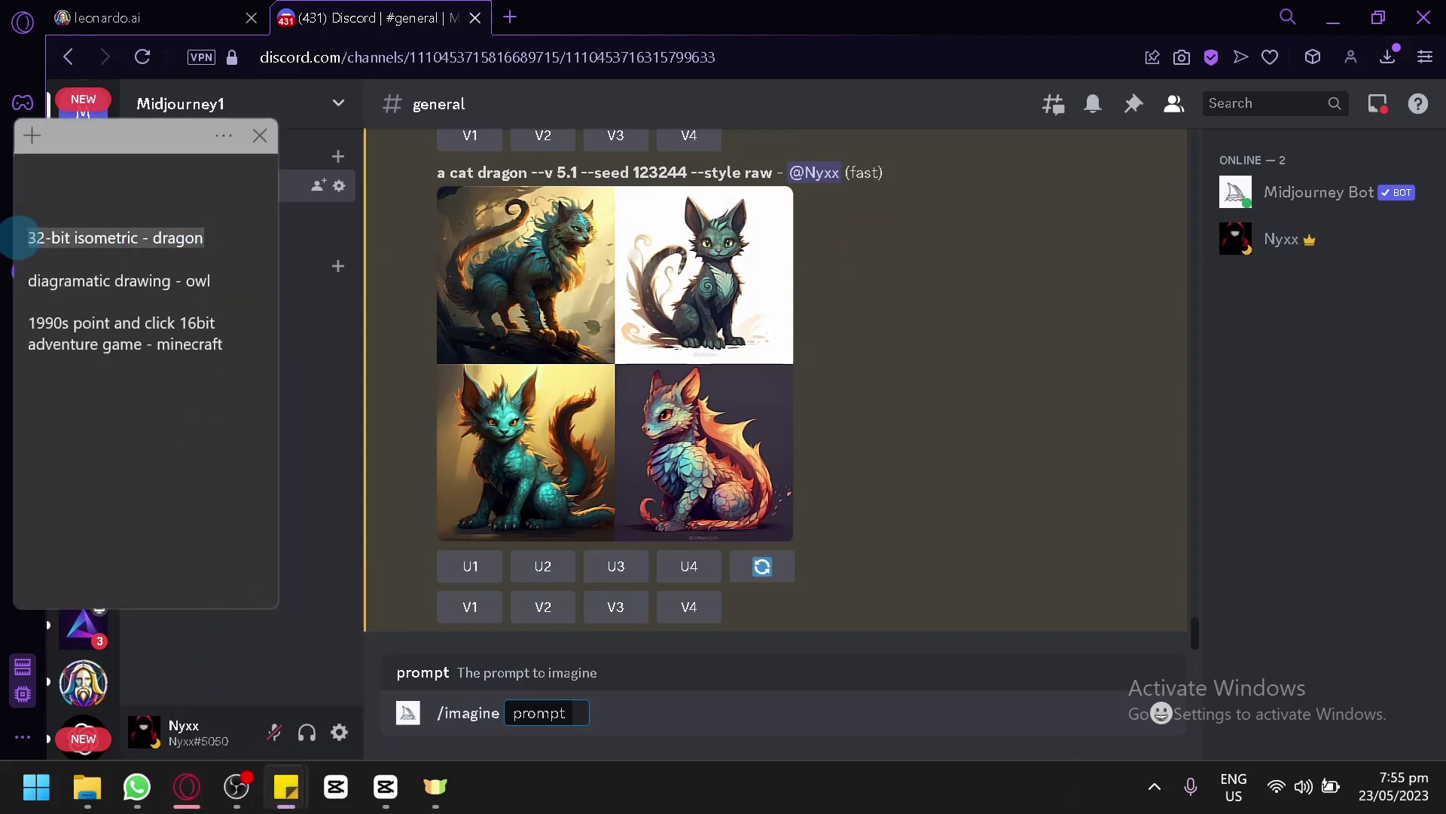
pyautogui.hotkey('ctrl', 'c')
# Paste the dragon prompt, remove its hyphen, and submit it to Midjourney
pyautogui.click(571, 712)
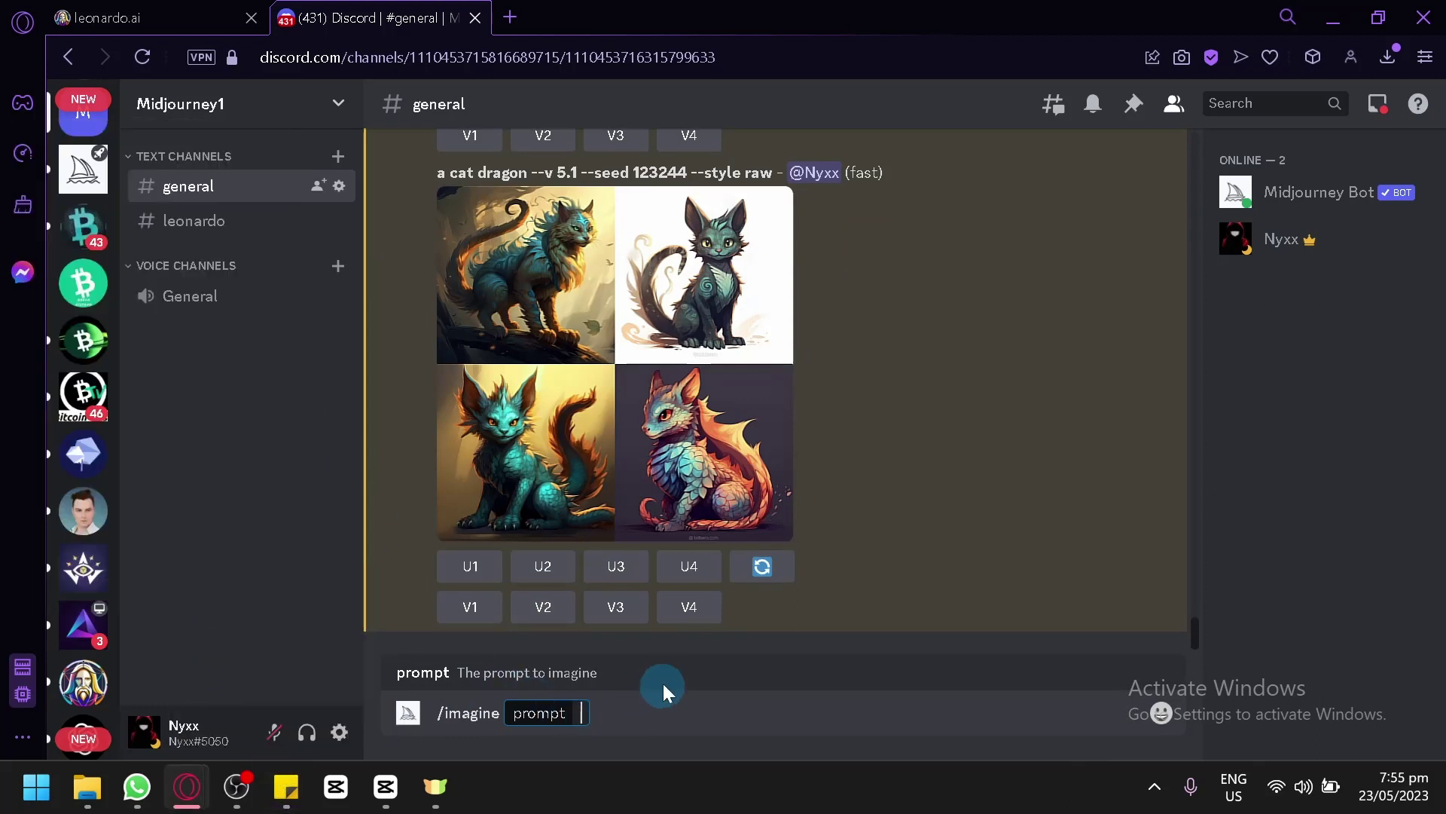
pyautogui.hotkey('ctrl', 'v')
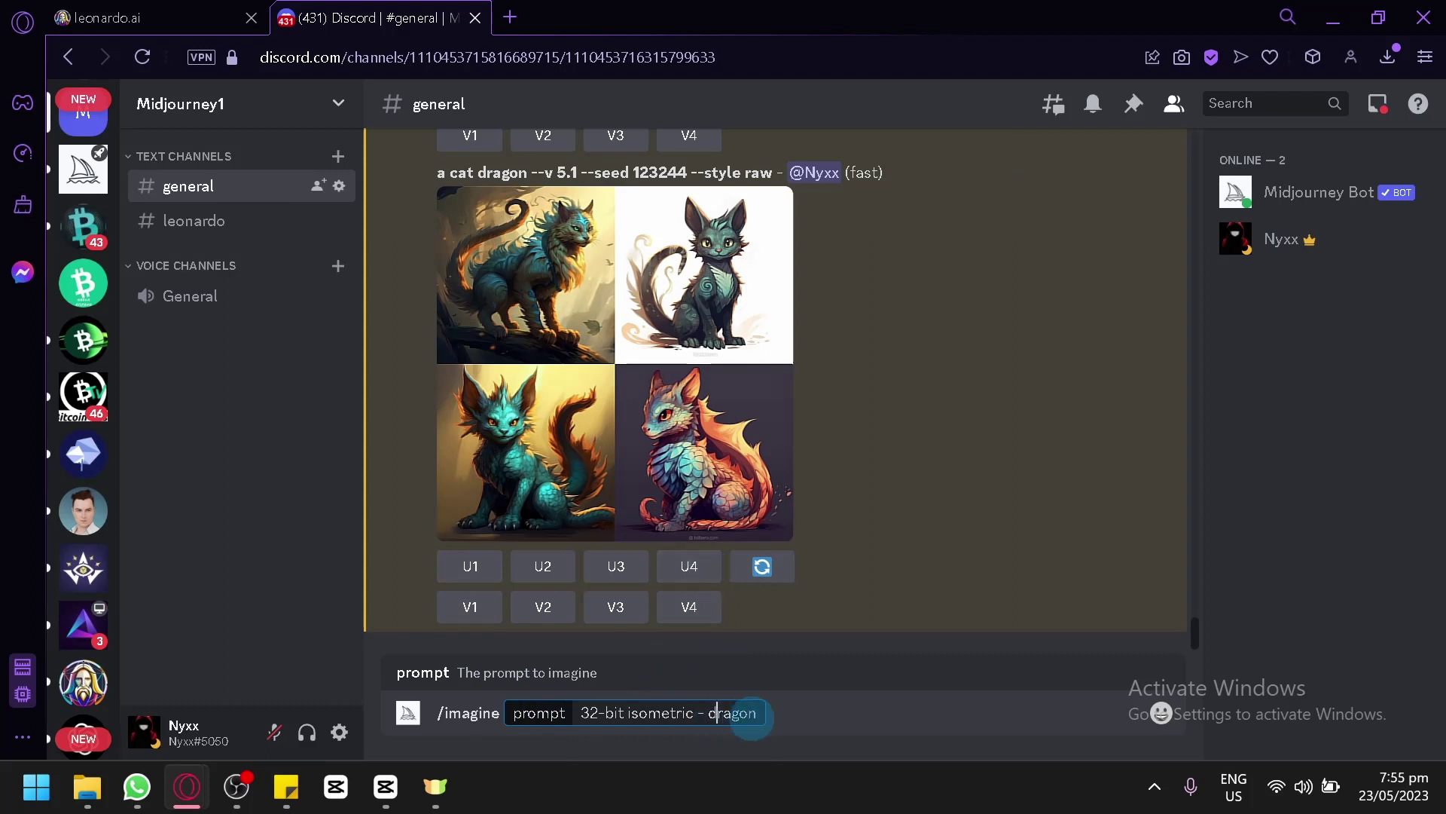
pyautogui.press('BackSpace')
pyautogui.press('BackSpace')
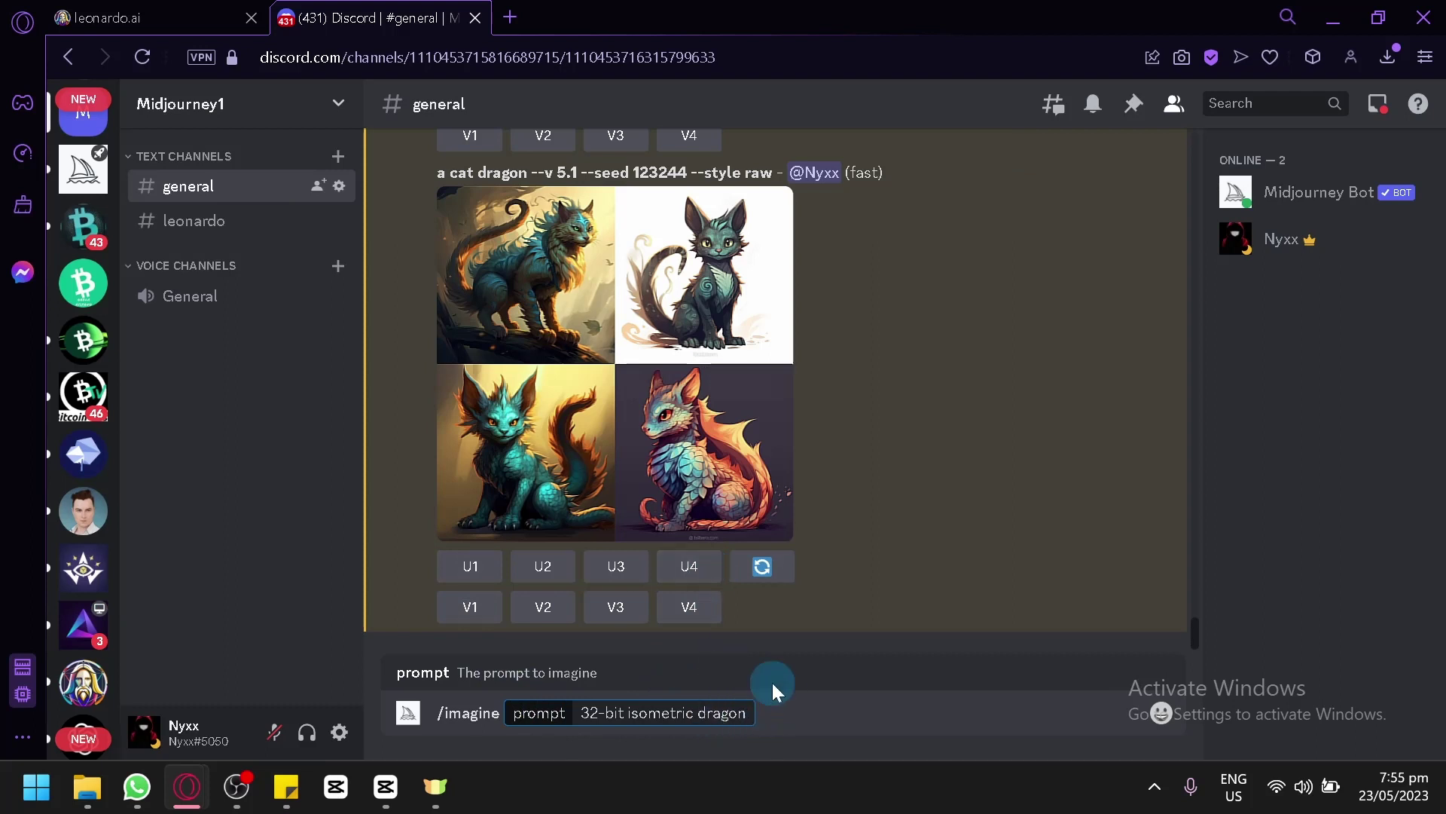
pyautogui.press('Return')
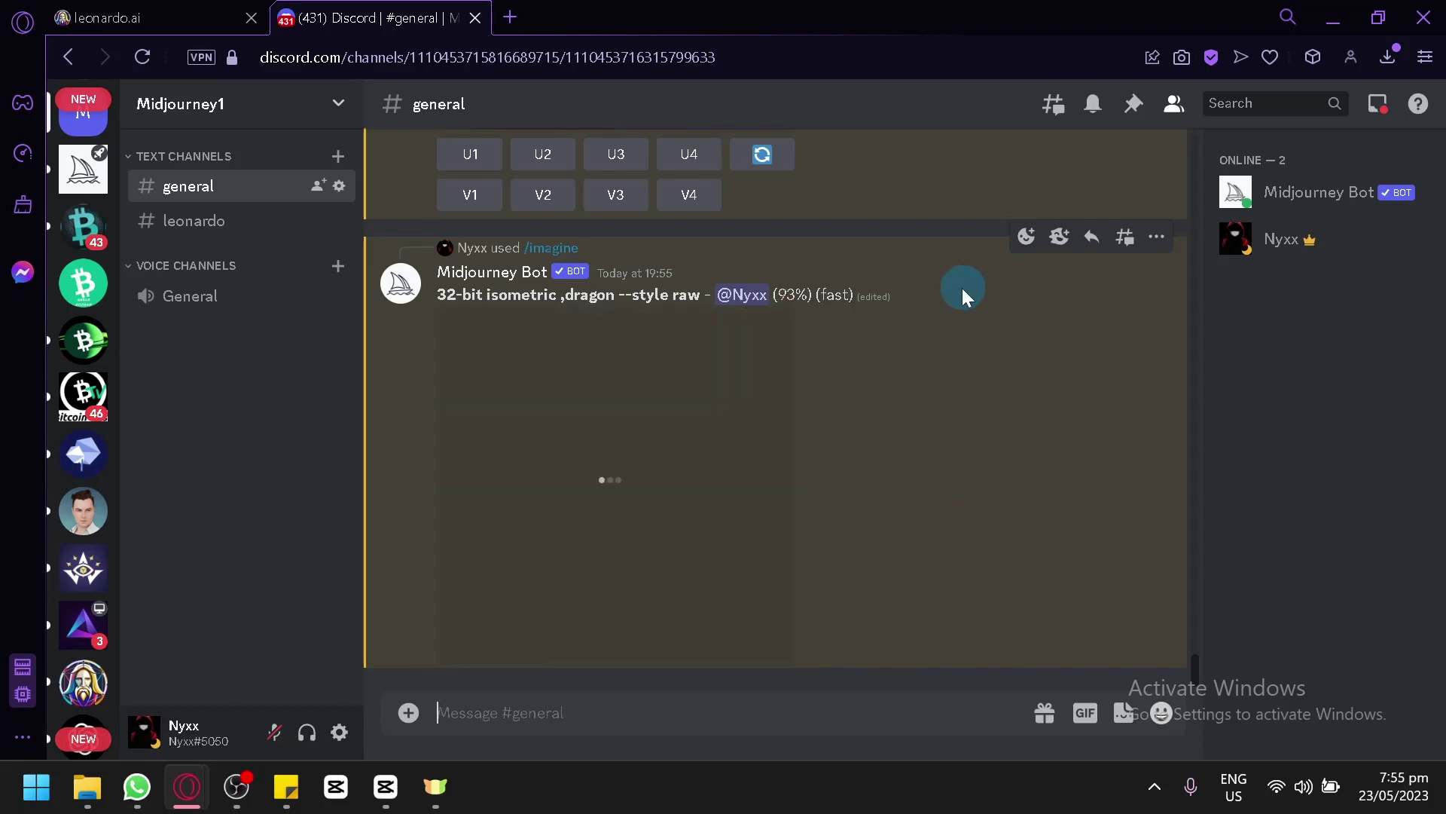
# Wait for the Midjourney dragon render to near completion, then switch to Leonardo.ai's dragons
pyautogui.click(167, 9)
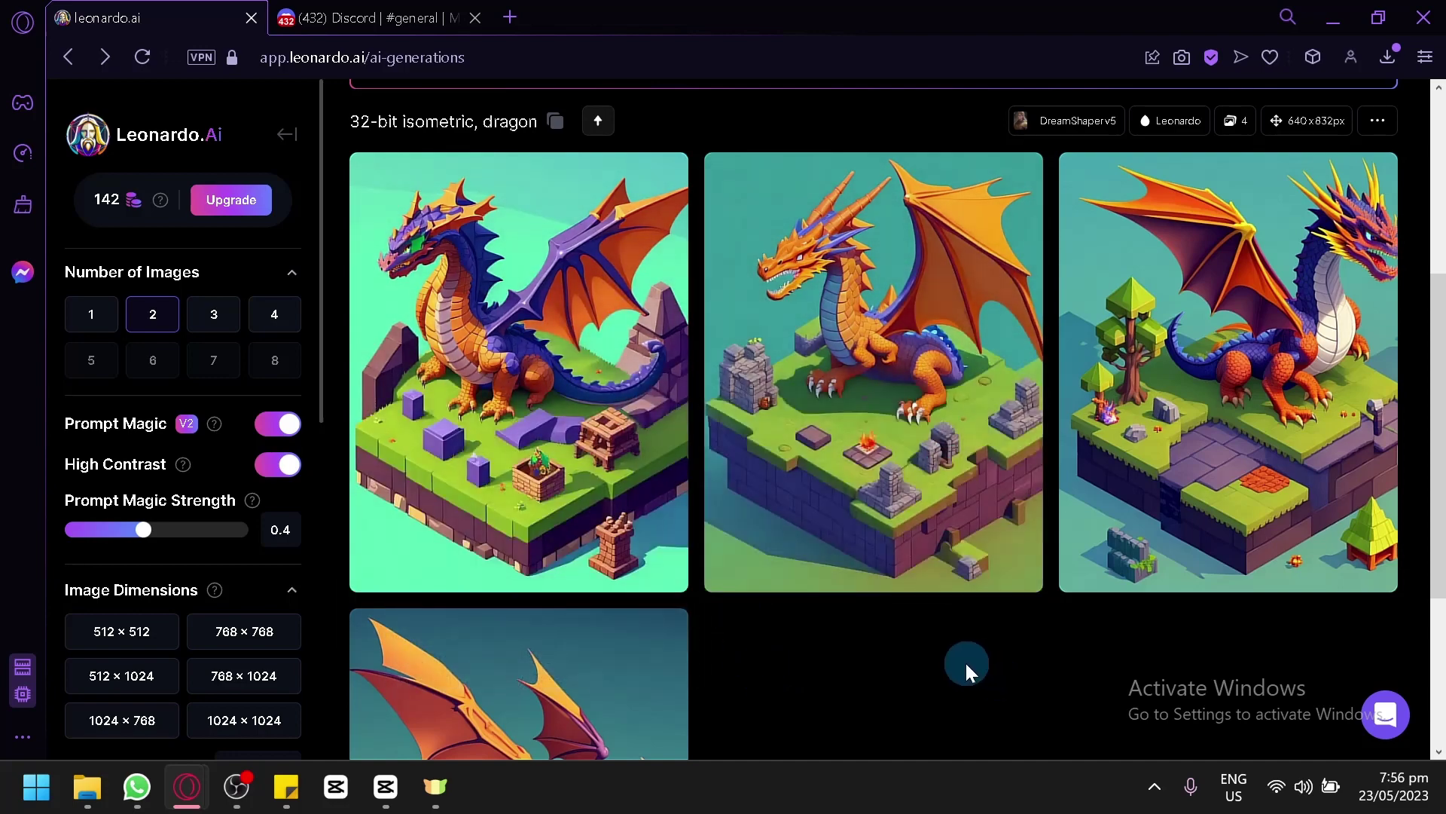
# Enlarge Midjourney's finished four-dragon grid, compare it with Leonardo.ai's dragons, and return
pyautogui.click(373, 17)
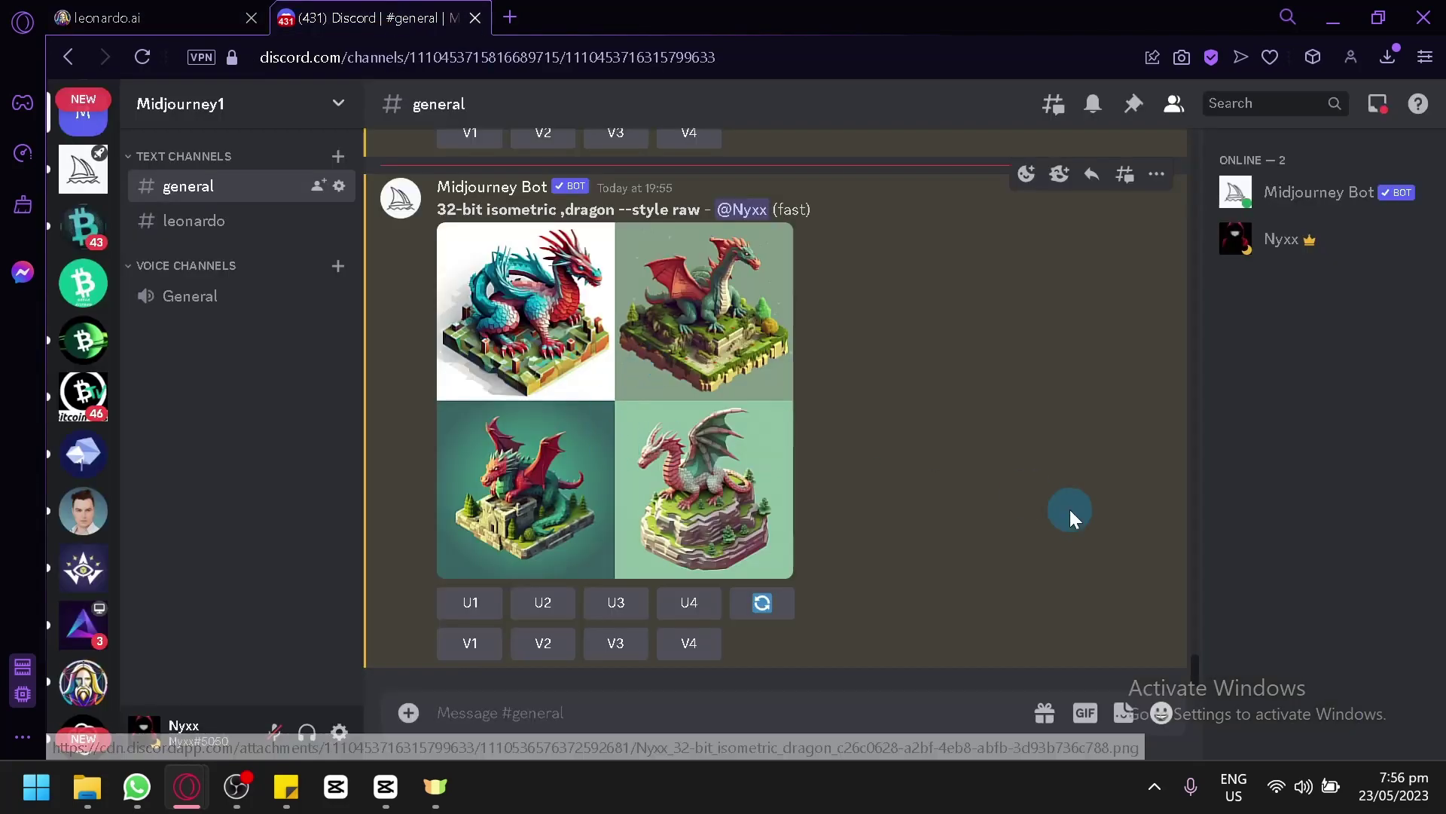
pyautogui.click(701, 416)
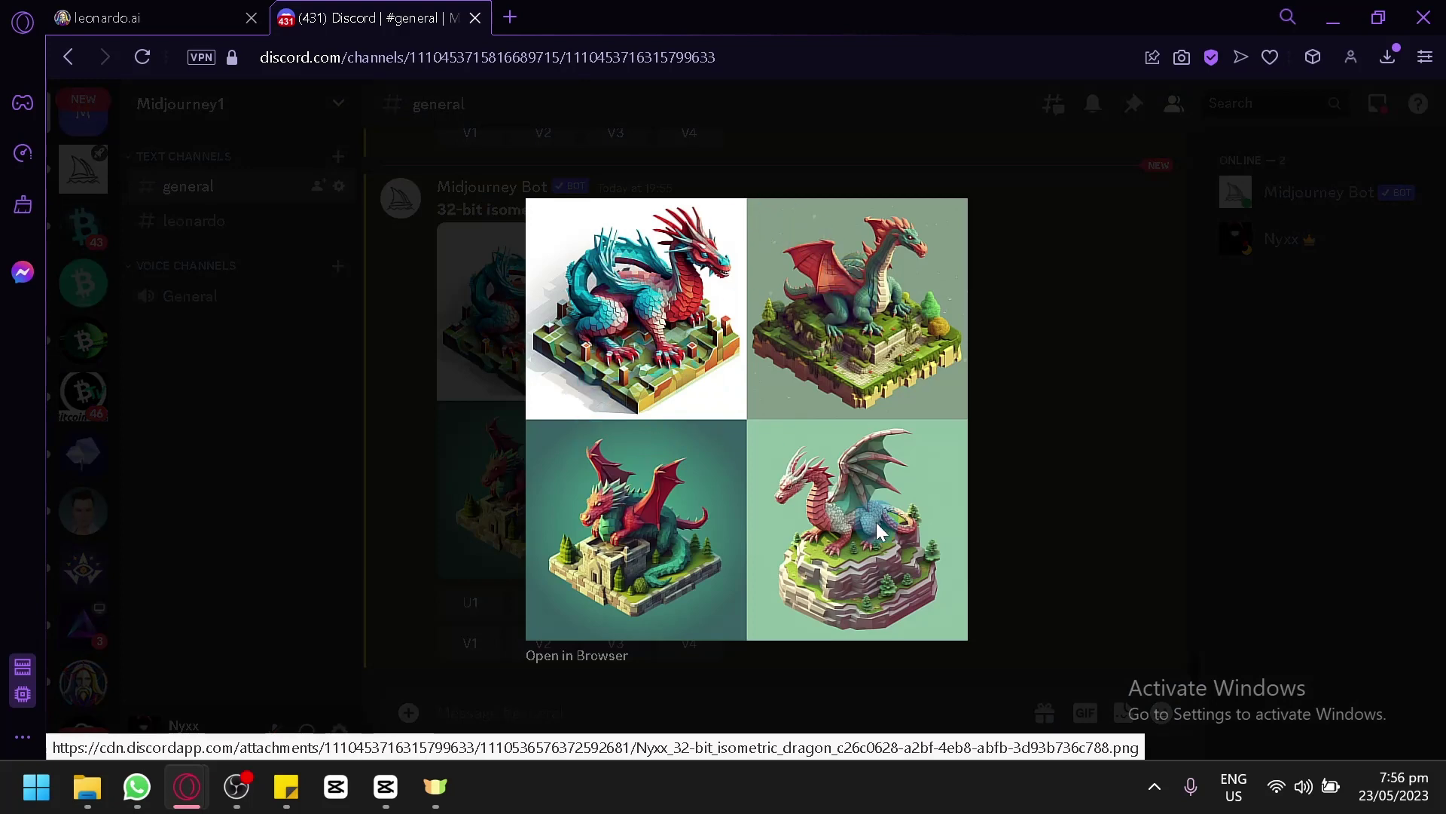
pyautogui.click(136, 17)
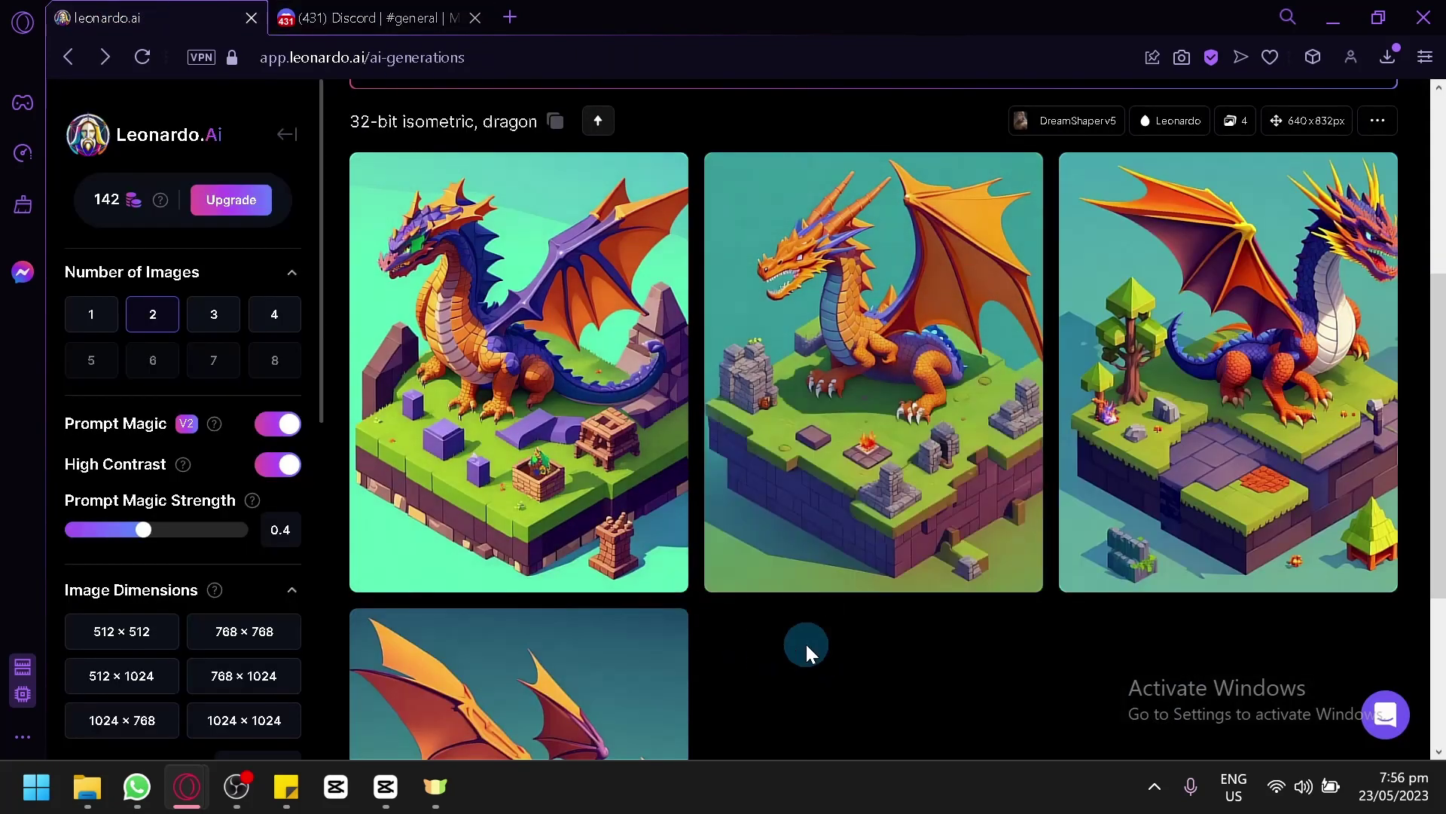
pyautogui.scroll(-1, 565, 339)
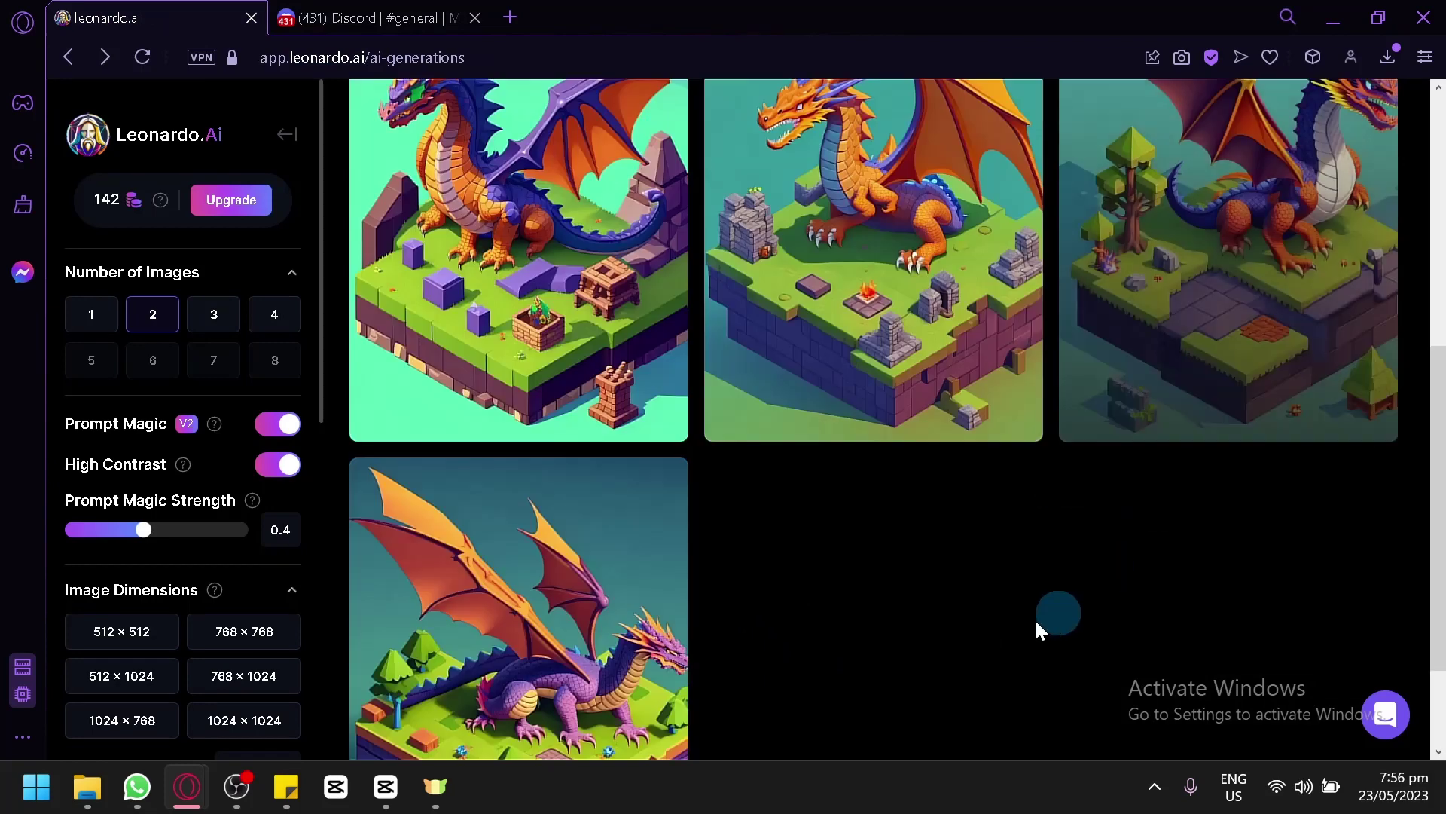
pyautogui.moveTo(1228, 373)
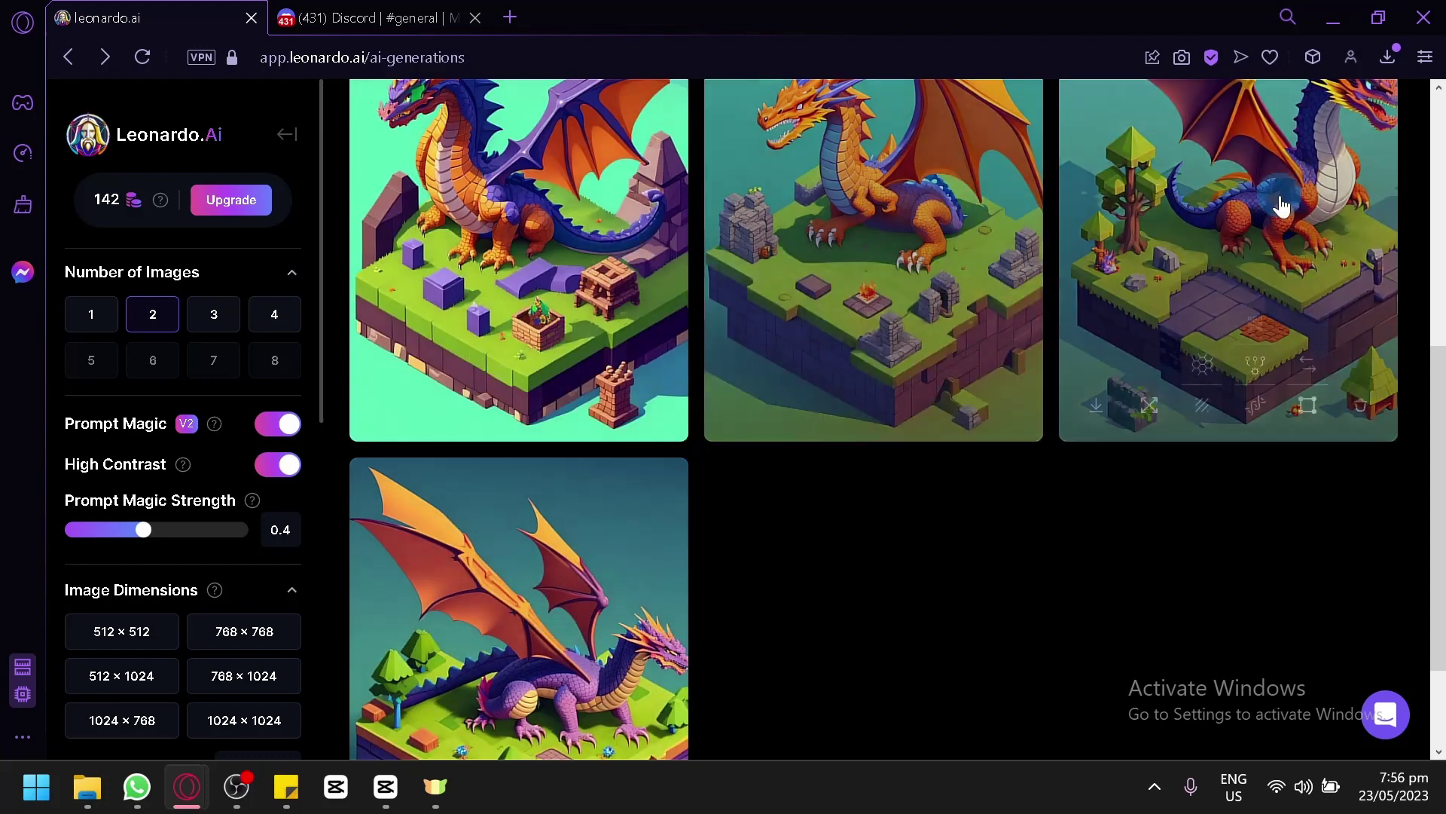
pyautogui.scroll(1, 1142, 453)
pyautogui.scroll(-2, 989, 646)
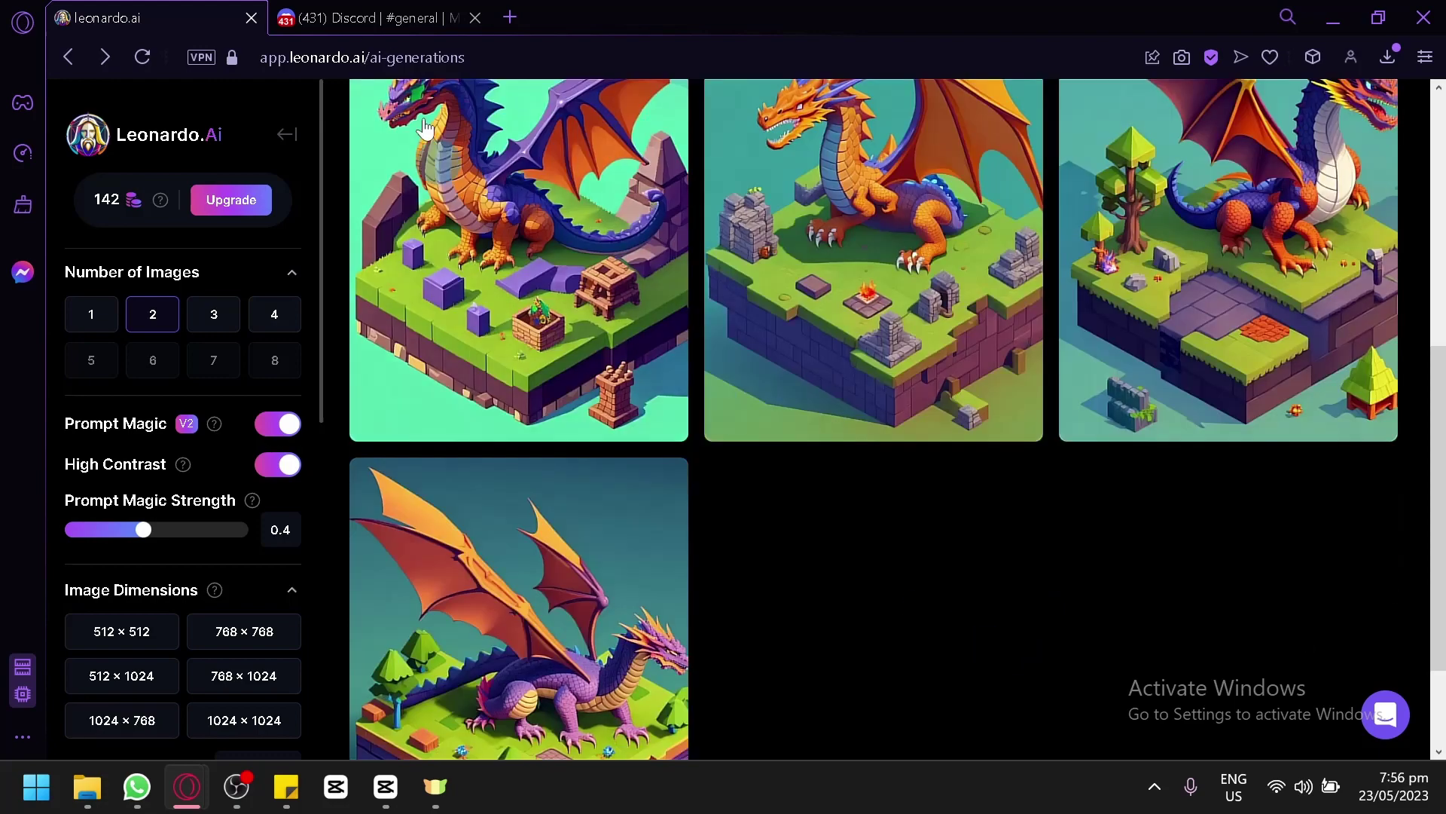
pyautogui.click(370, 18)
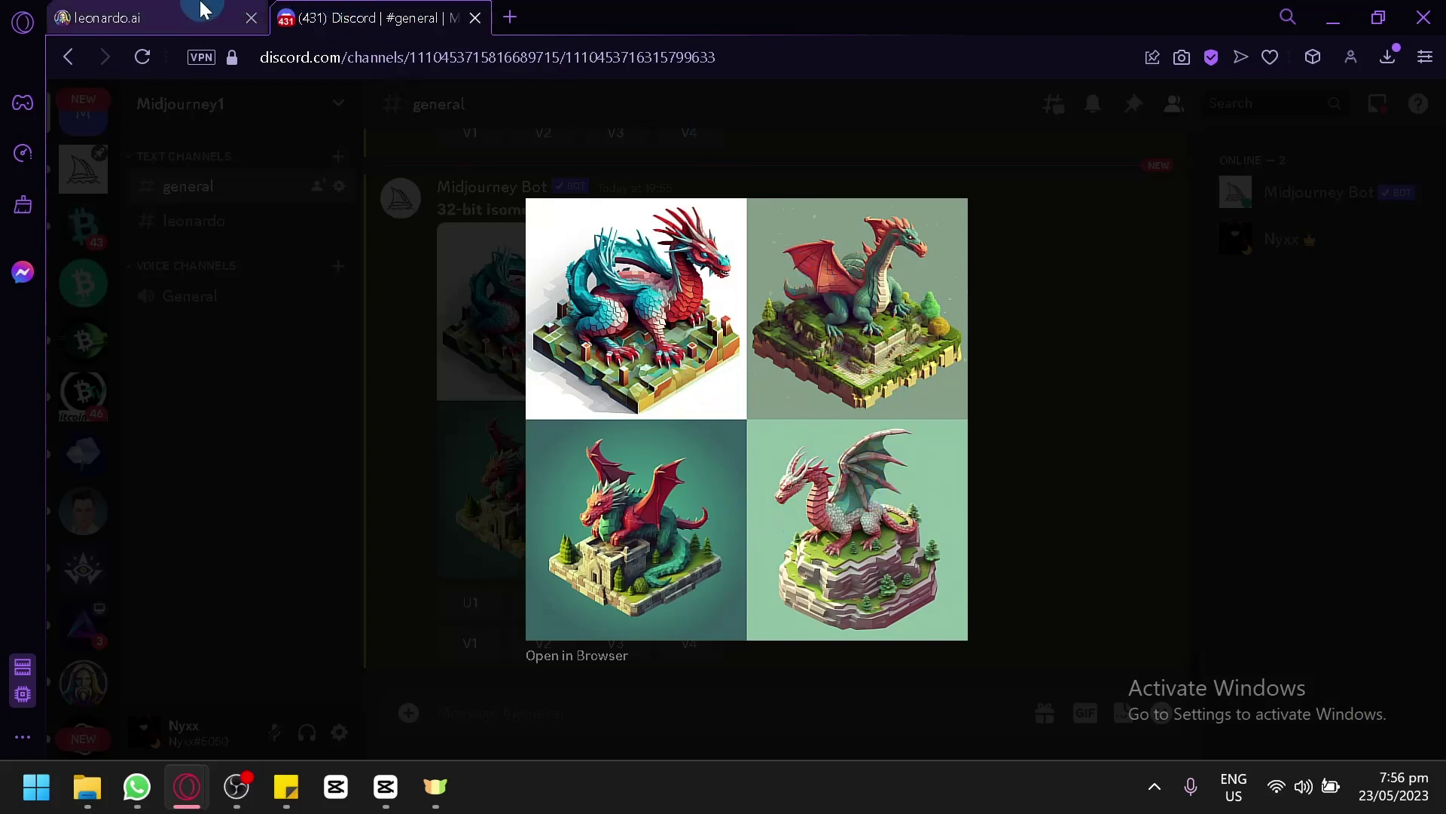
# Upscale the first Midjourney dragon (U1) and enlarge Leonardo's first dragon for comparison
pyautogui.click(1081, 436)
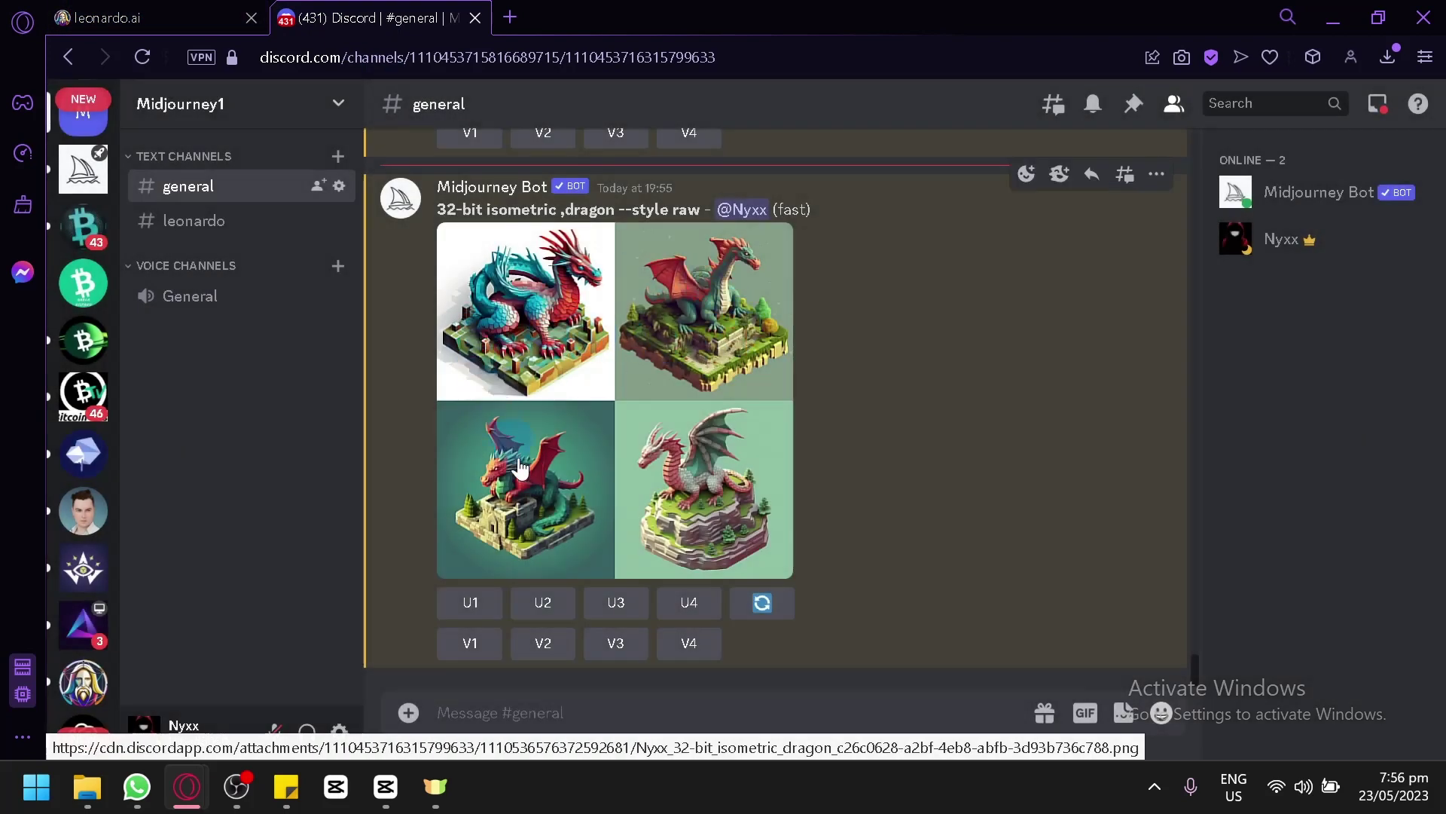
pyautogui.click(470, 602)
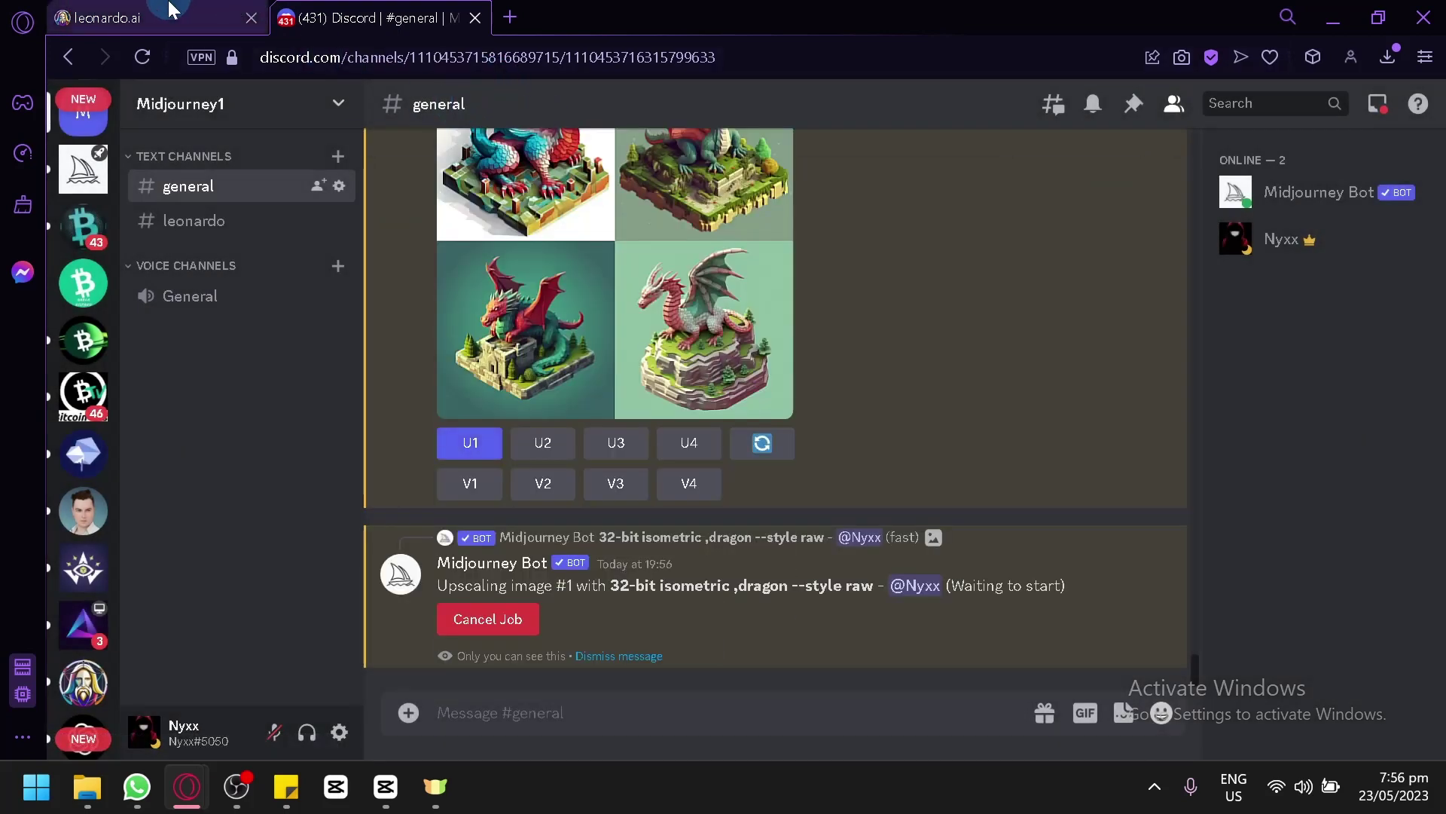
pyautogui.click(108, 17)
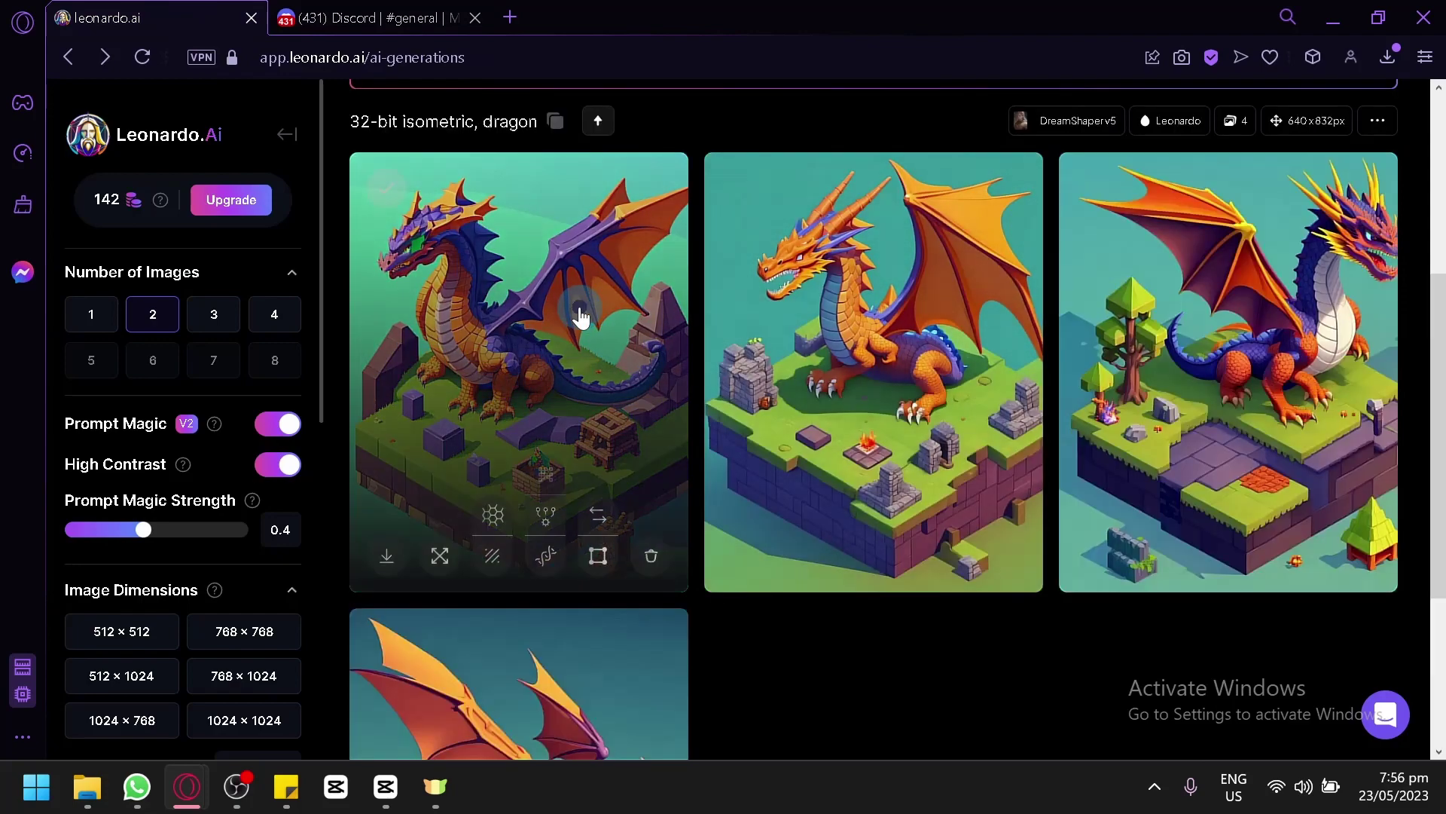
pyautogui.click(564, 306)
# Compare the enlarged upscaled Midjourney dragon with Leonardo's, then close Leonardo's lightbox
pyautogui.click(362, 18)
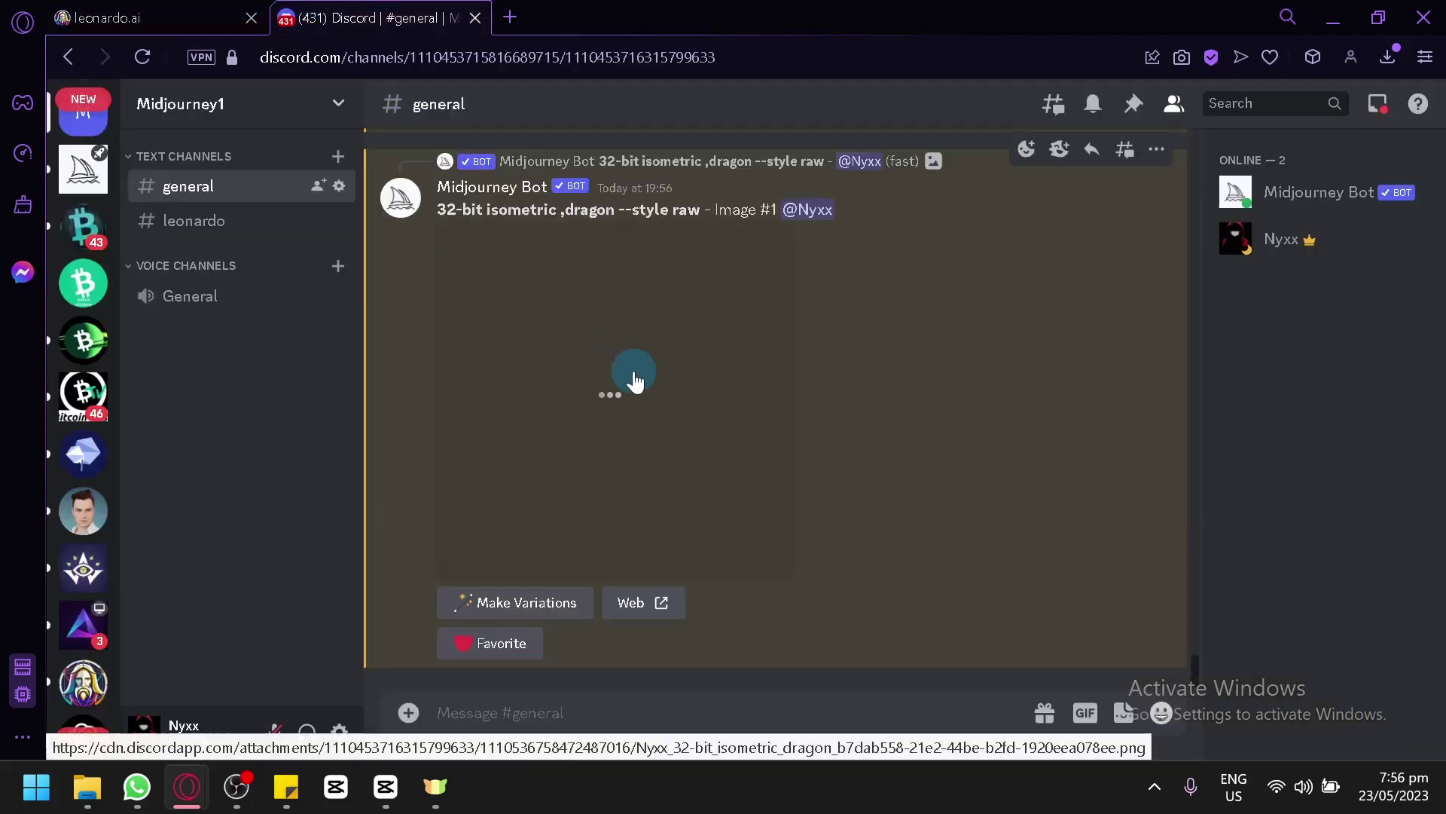
pyautogui.click(703, 339)
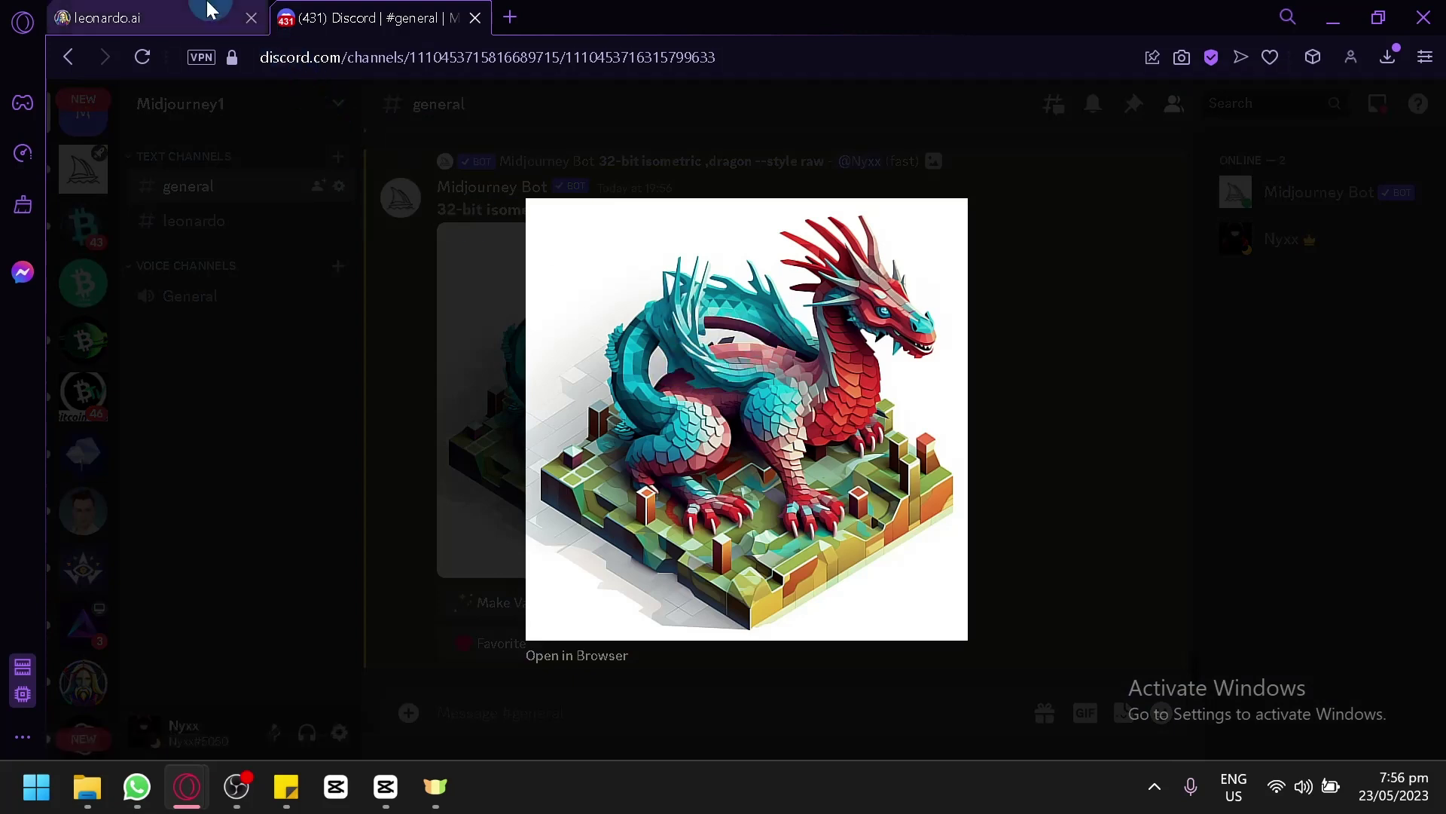
pyautogui.click(85, 17)
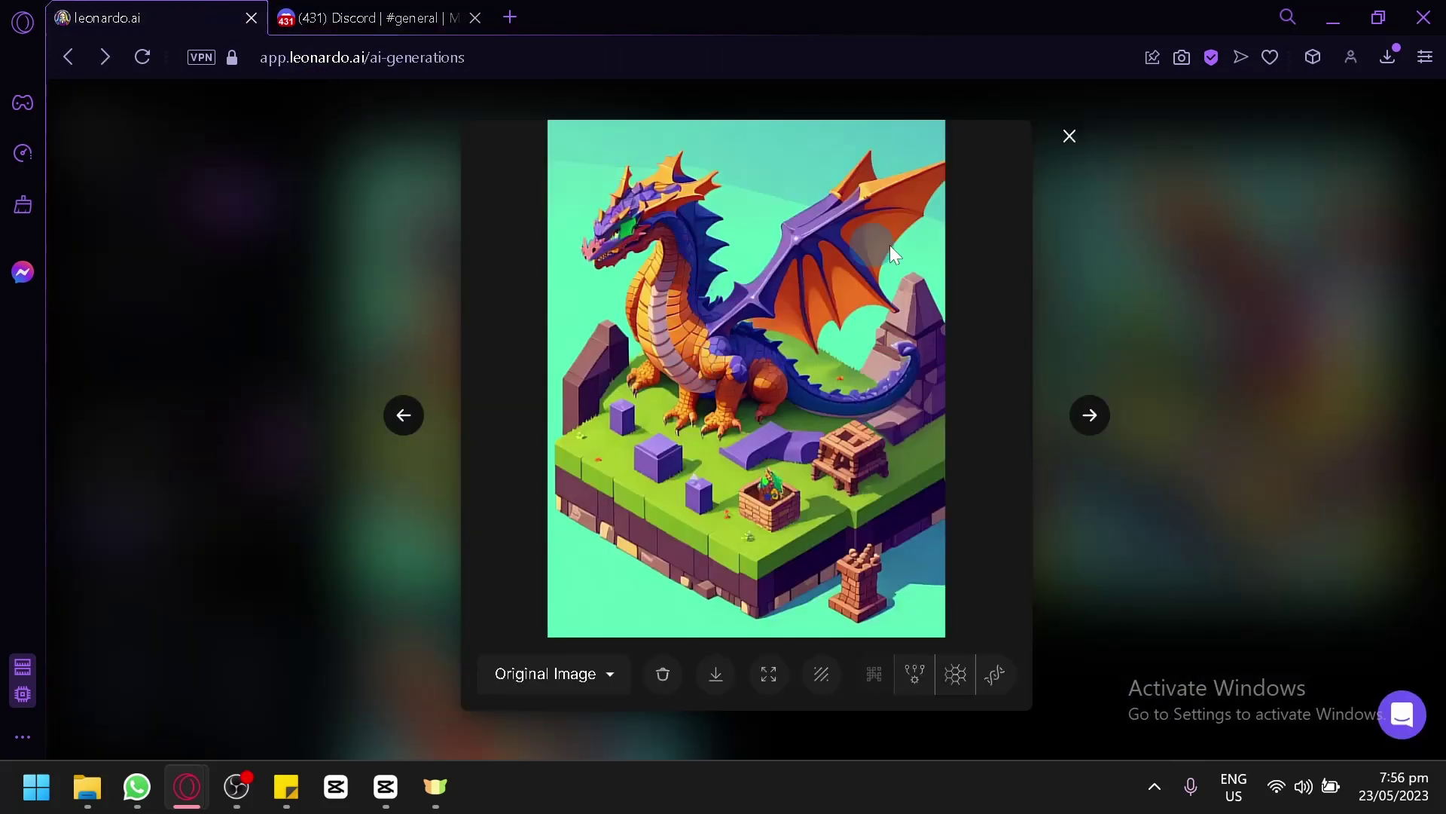
pyautogui.click(1070, 138)
pyautogui.scroll(5, 766, 339)
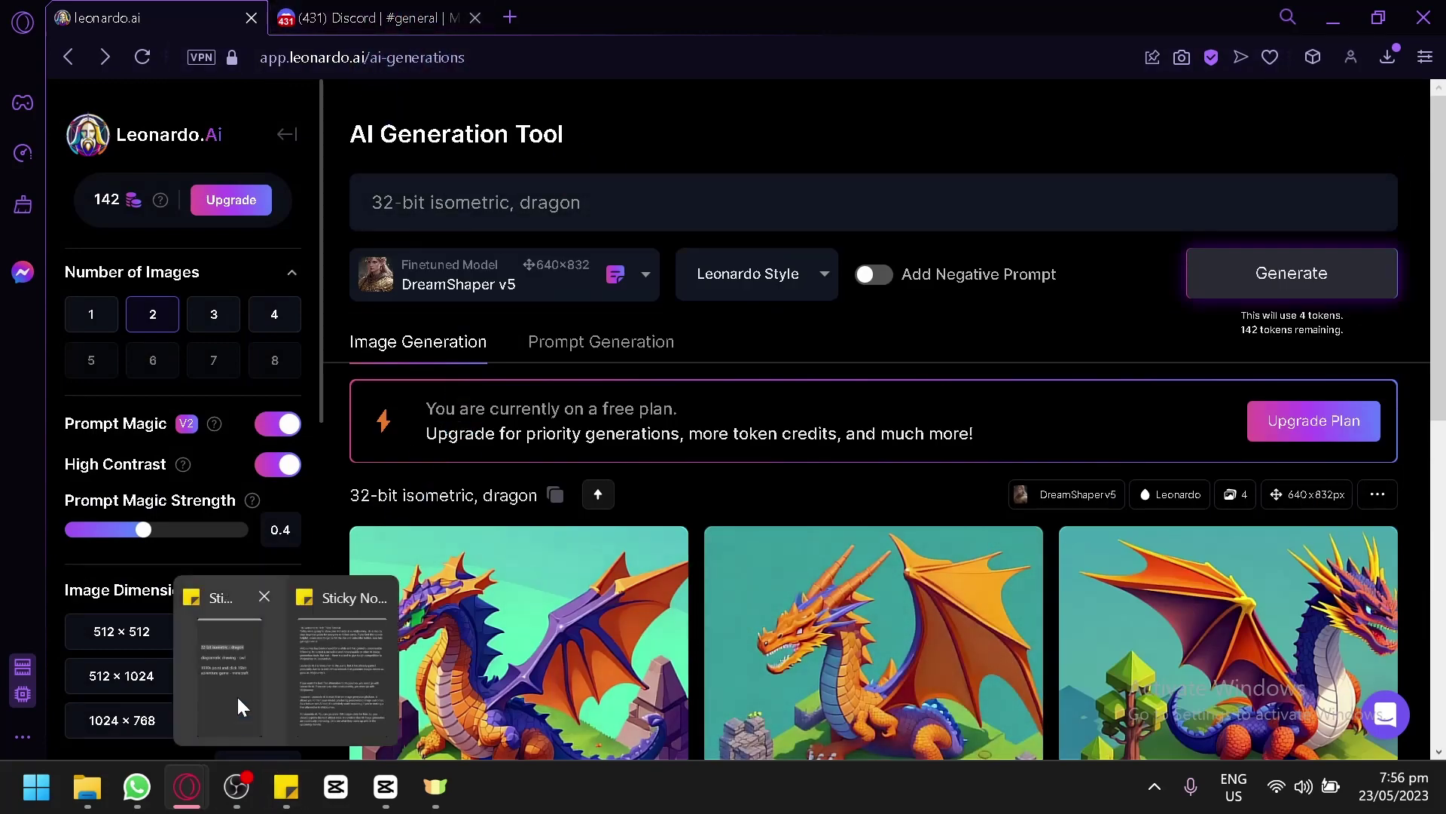
# Generate Leonardo.ai images from the 'diagramatic drawing, owl' prompt copied from the notes
pyautogui.click(236, 679)
pyautogui.moveTo(228, 280); pyautogui.dragTo(13, 283)
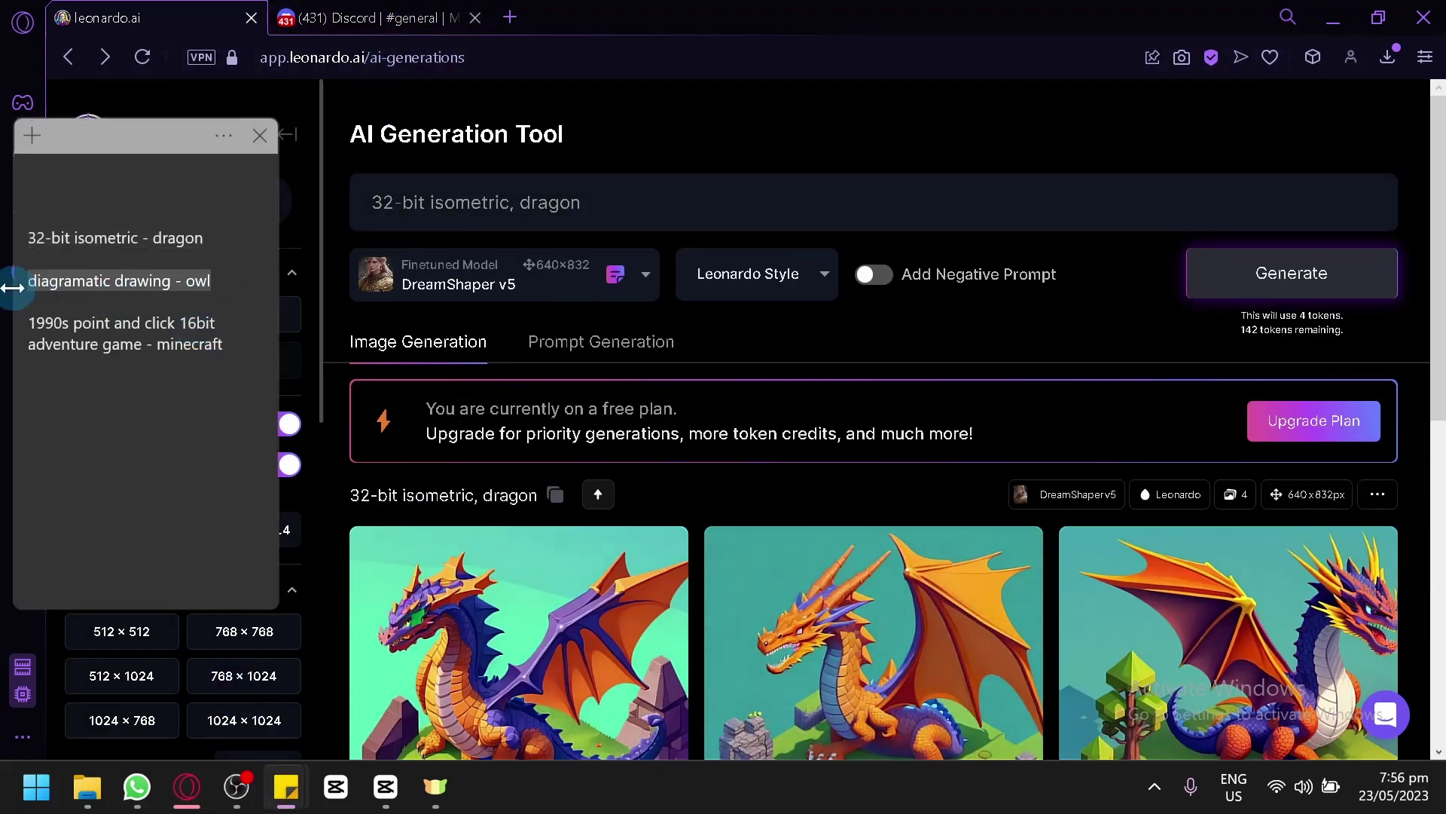
pyautogui.click(578, 203)
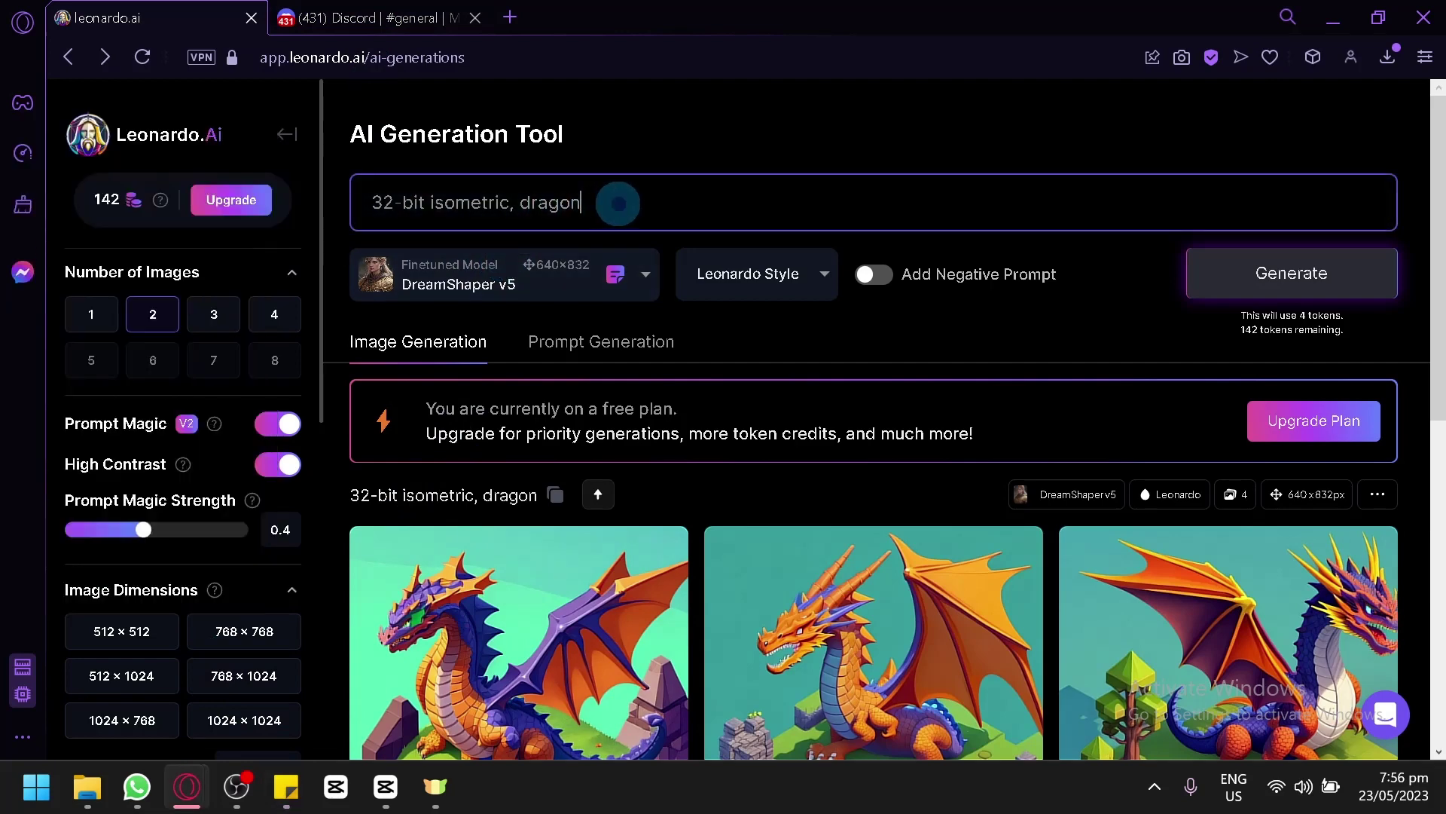
pyautogui.tripleClick(477, 201)
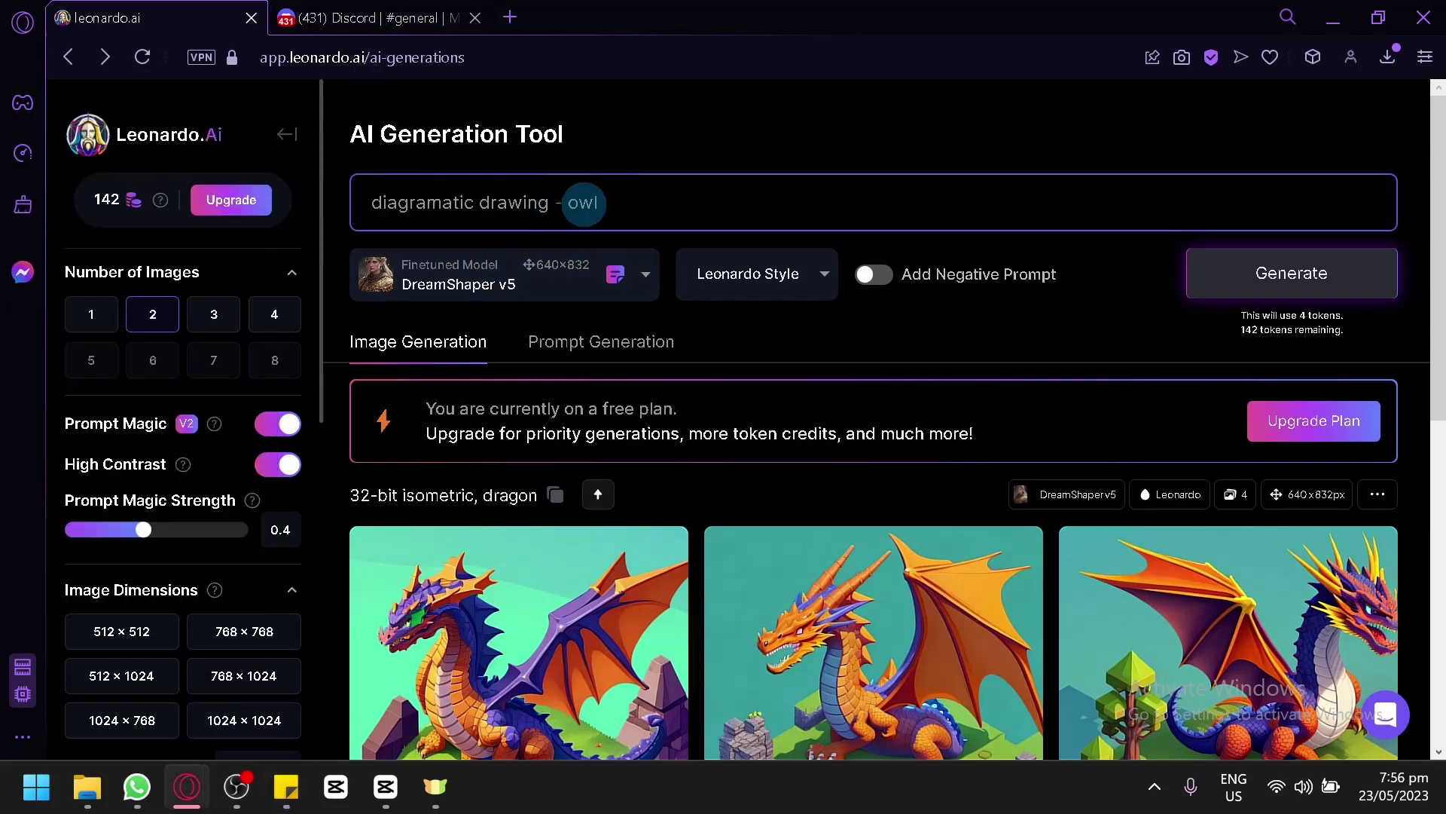
pyautogui.press('Return')
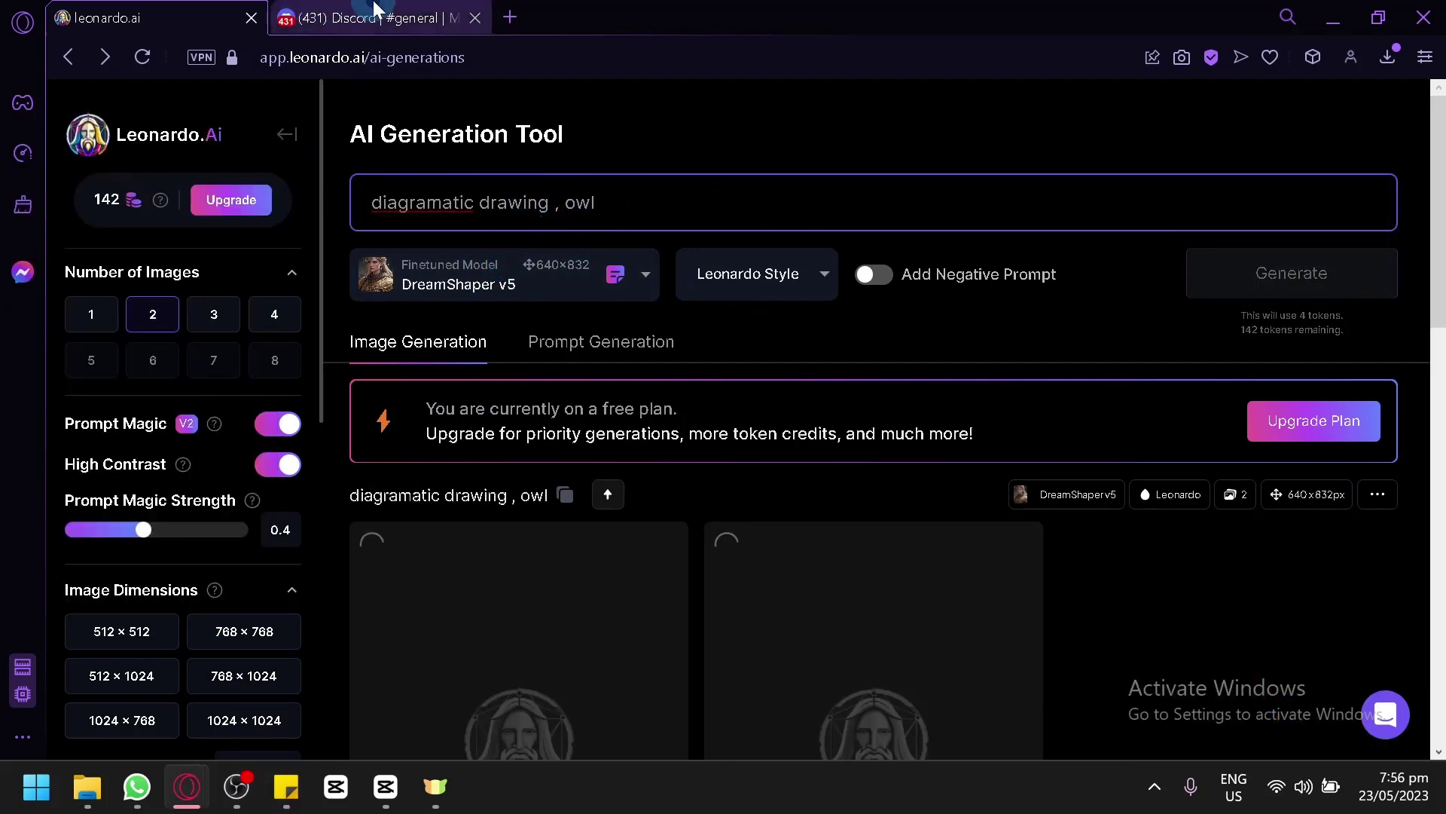
# Send '/imagine diagramatic drawing, owl' to the Midjourney Bot in Discord
pyautogui.click(373, 17)
pyautogui.click(1051, 504)
pyautogui.click(661, 715)
pyautogui.write('/imag')
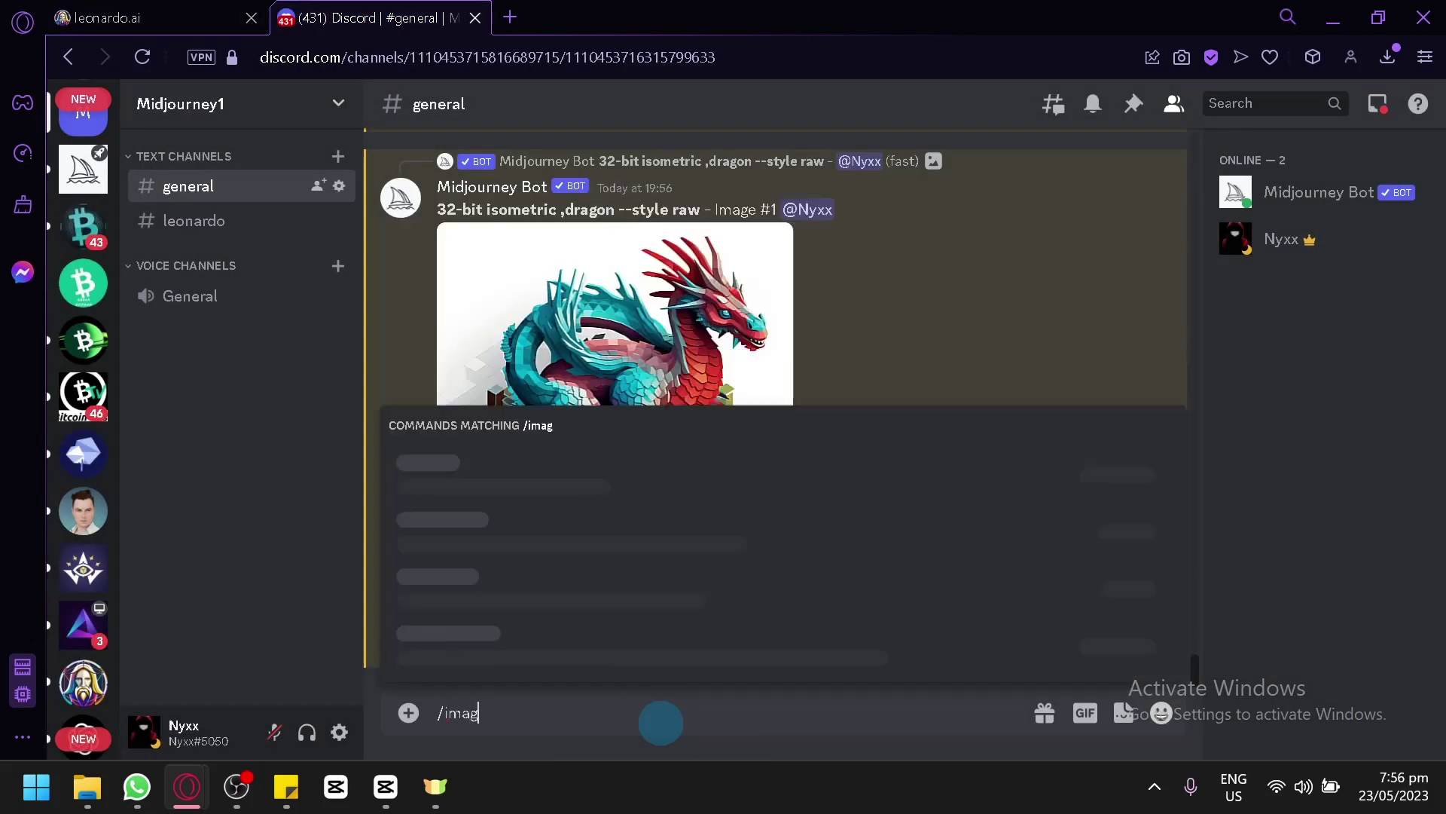
pyautogui.press('Tab')
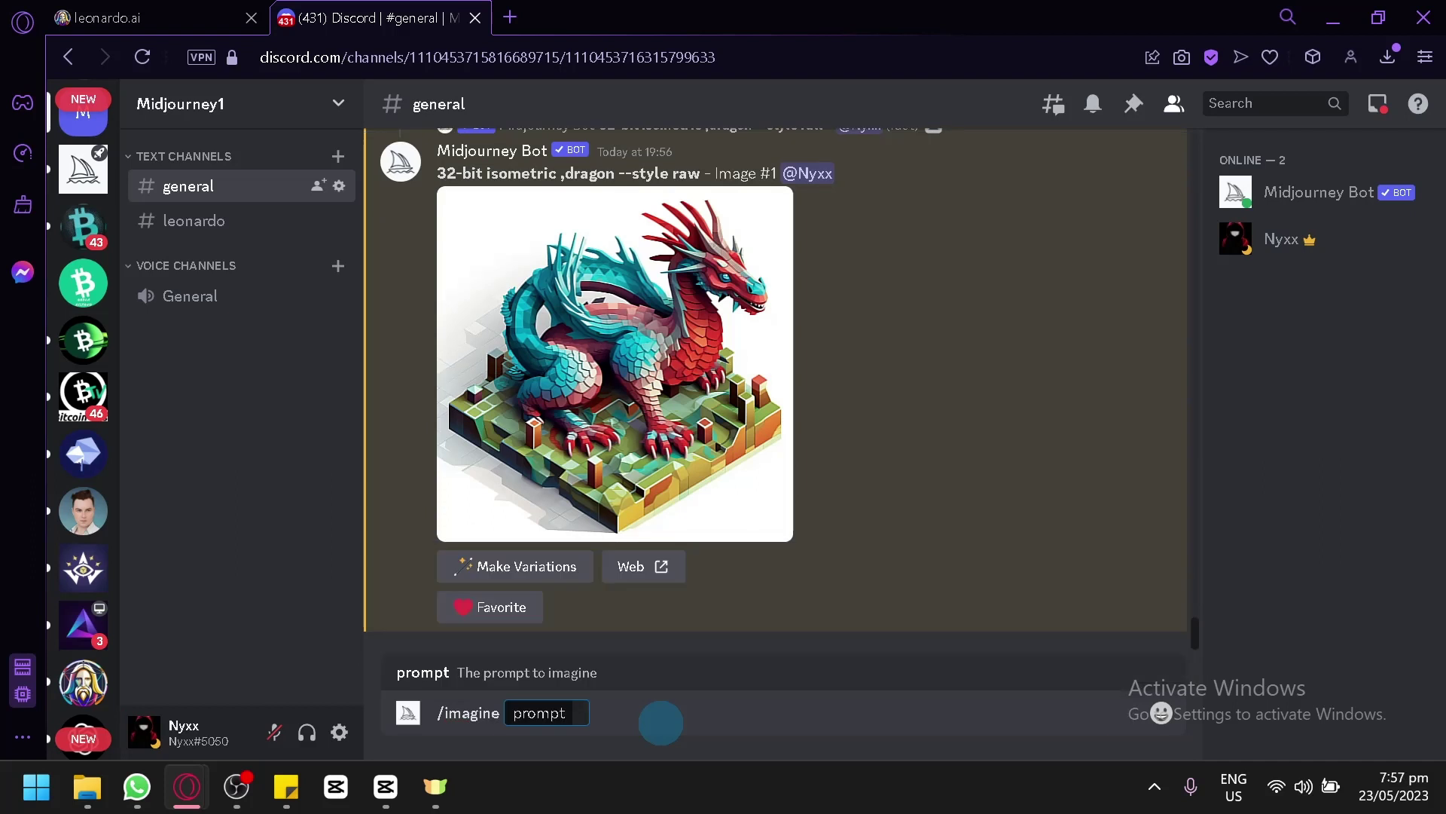
pyautogui.write('diagramatic drawing - owl')
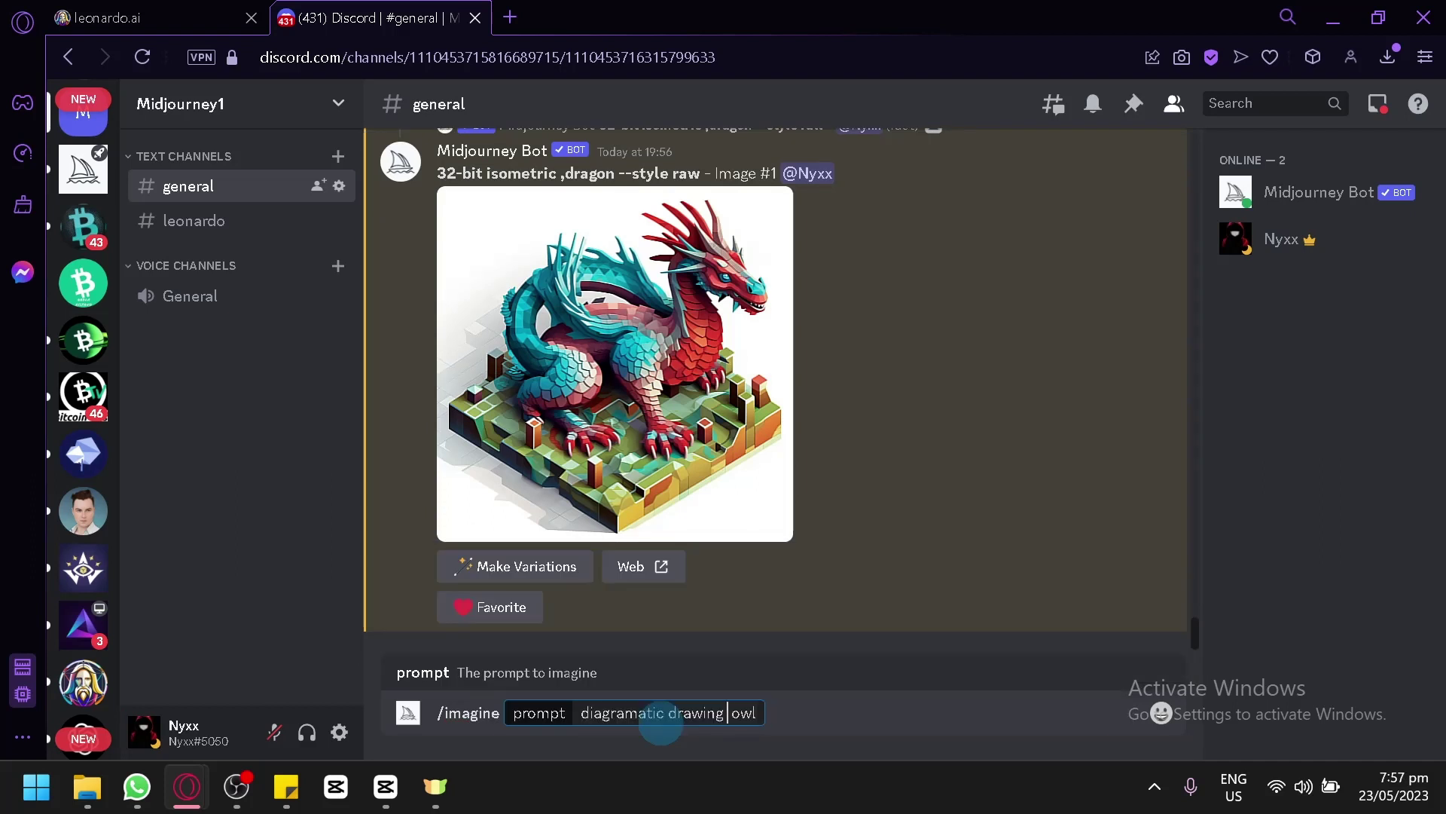
pyautogui.press('Return')
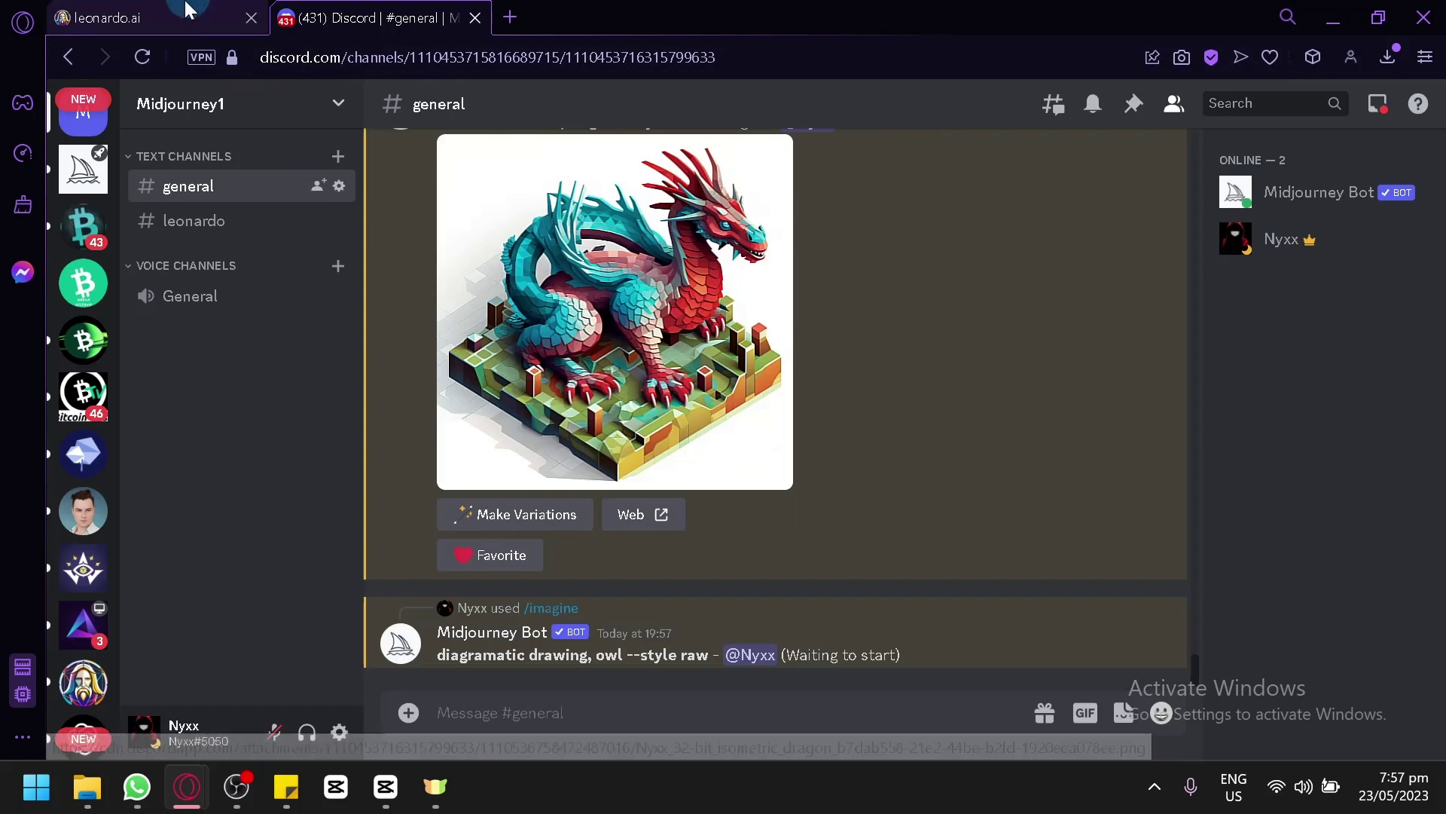
# Switch between Leonardo.ai and Discord, checking the owl job's 'waiting to start' status
pyautogui.click(107, 17)
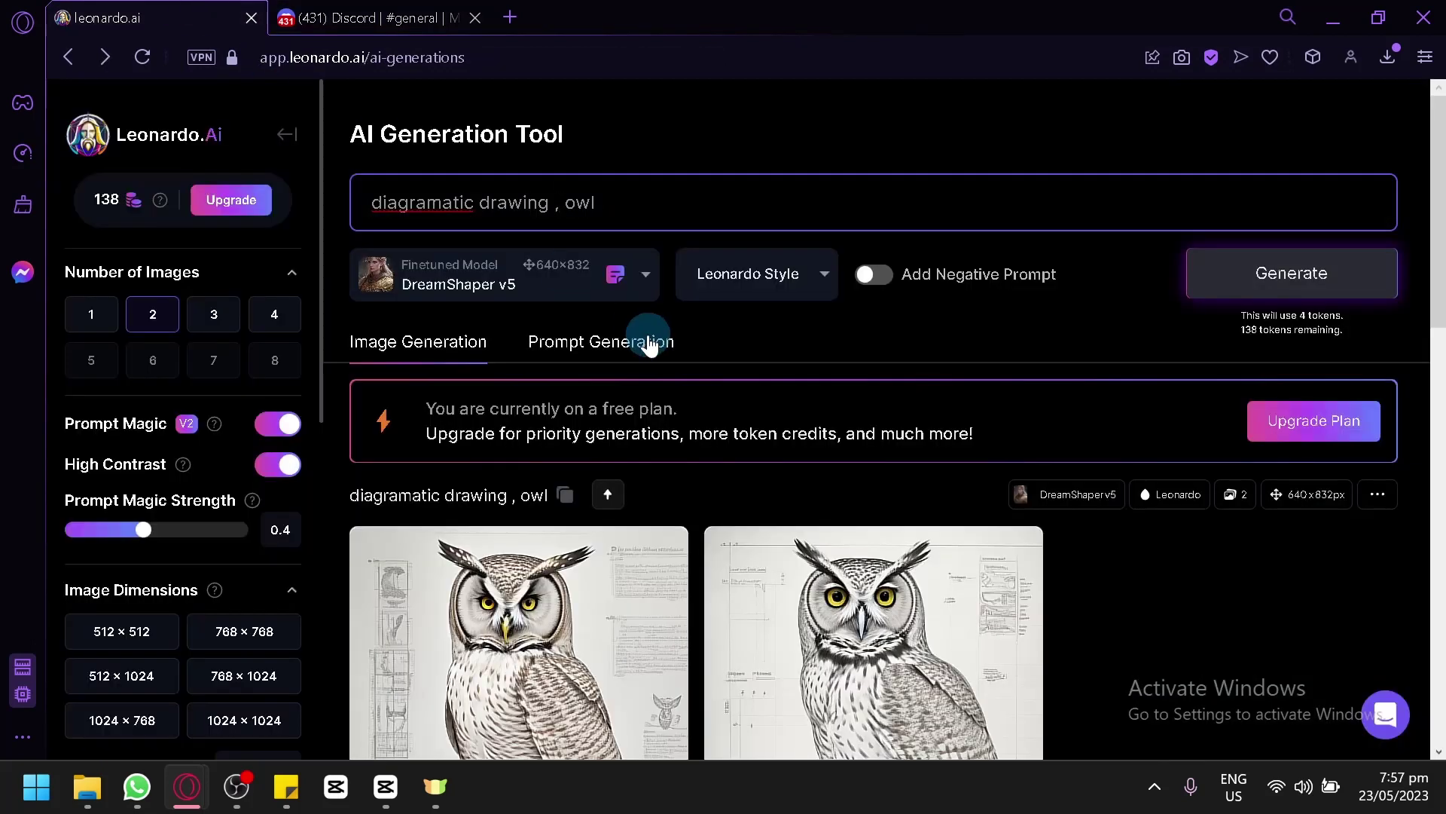
pyautogui.click(345, 18)
pyautogui.click(107, 17)
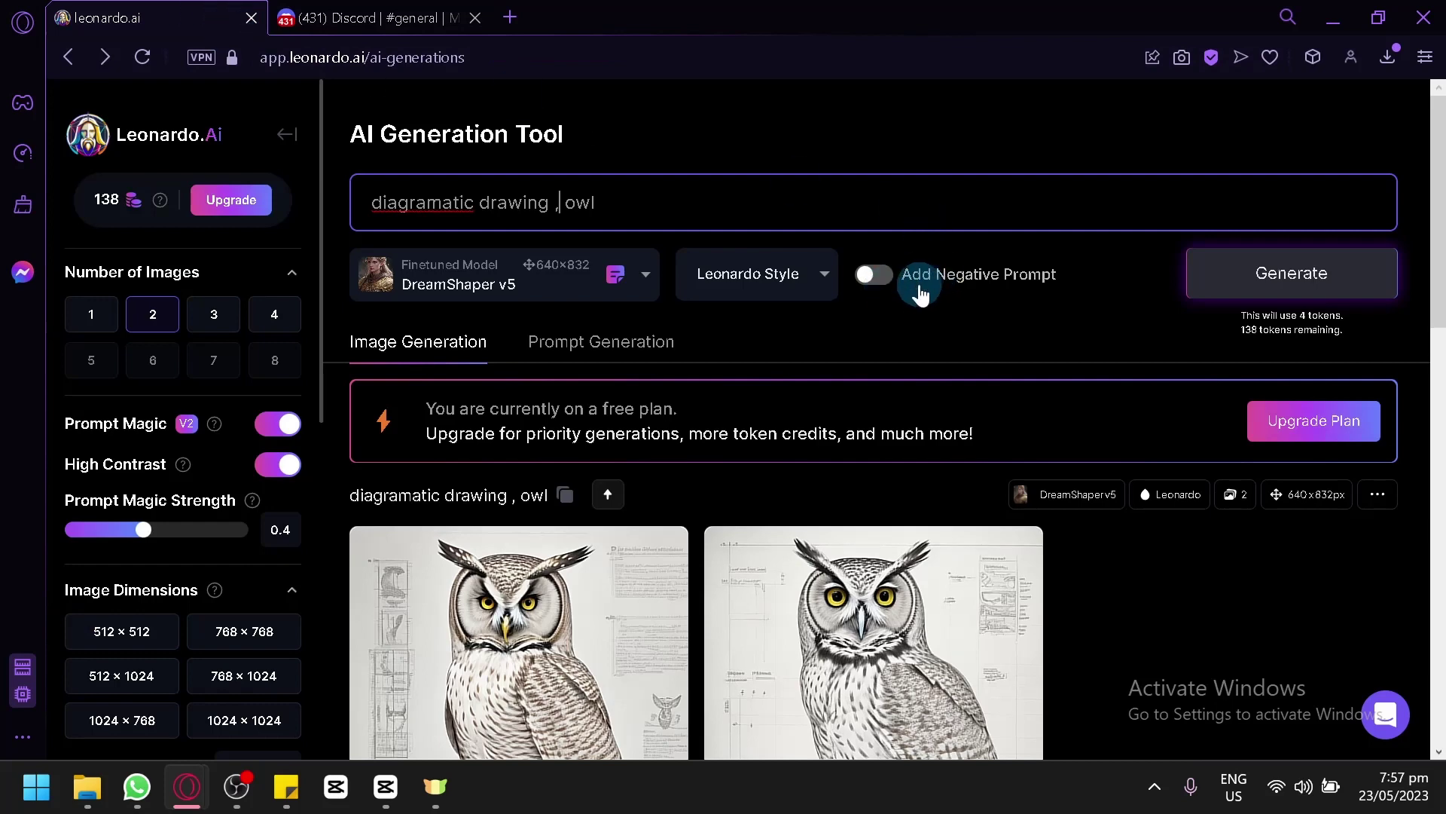
pyautogui.click(345, 17)
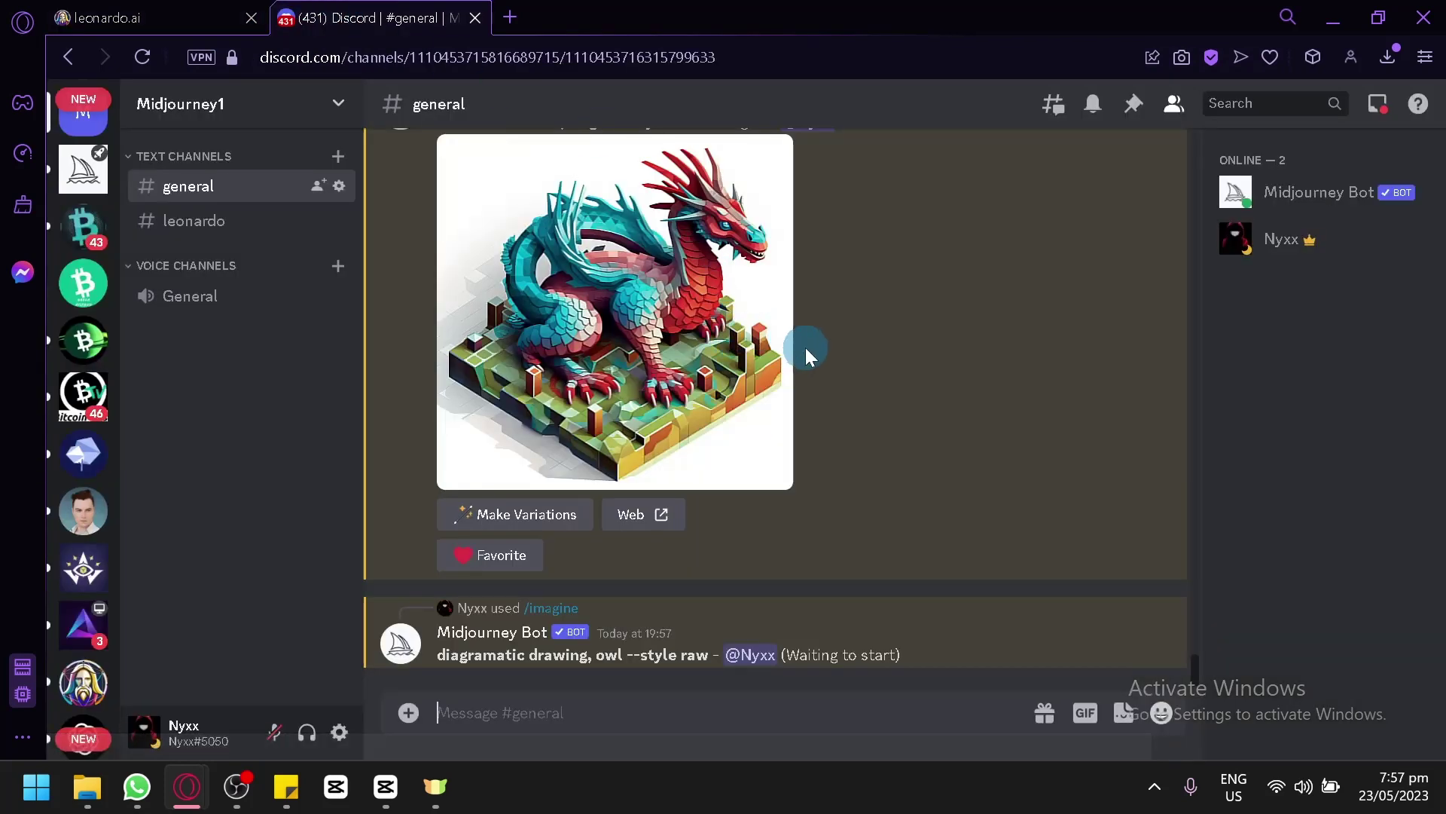
pyautogui.scroll(2, 796, 336)
pyautogui.scroll(-2, 797, 338)
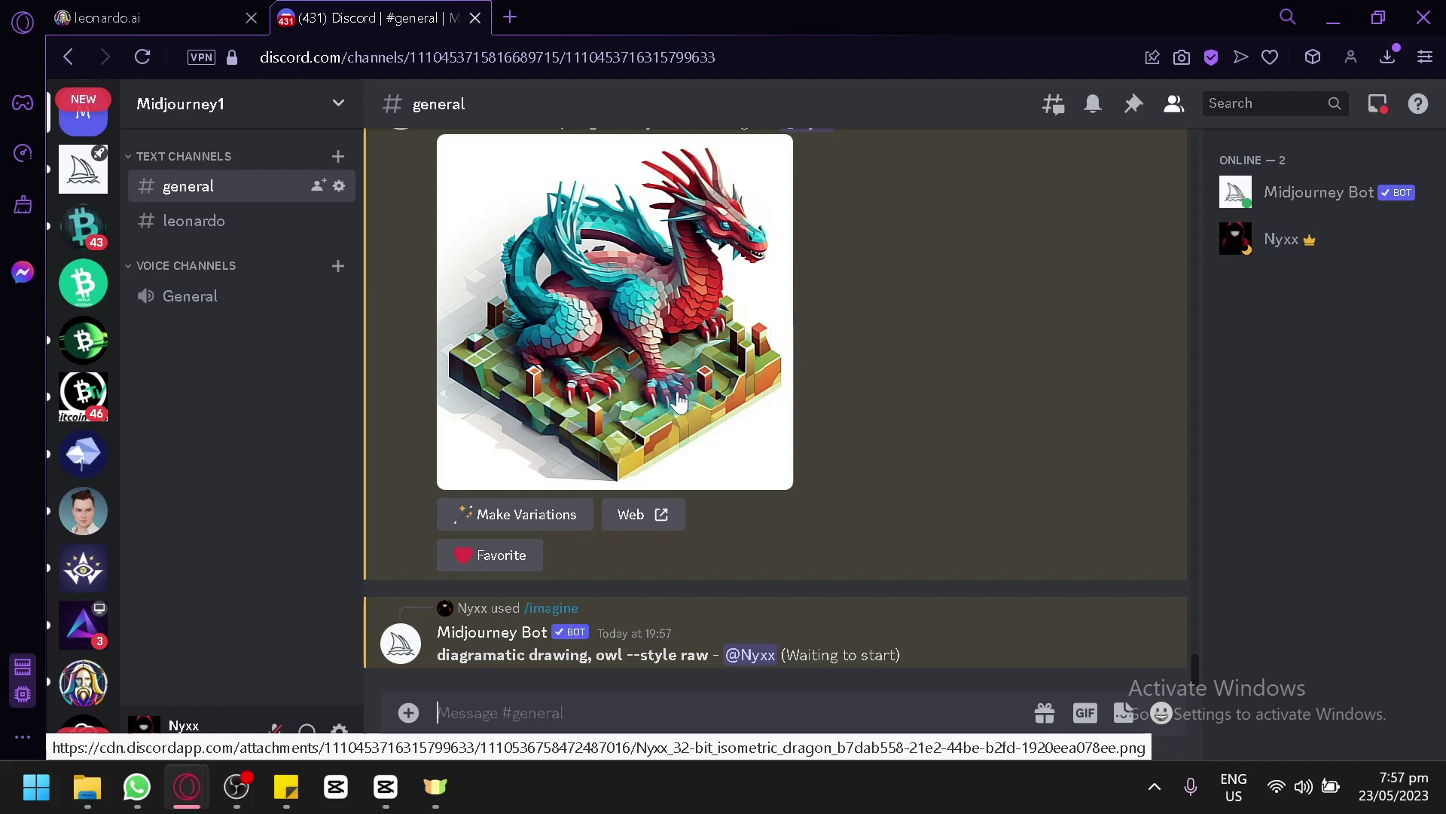
pyautogui.moveTo(848, 657)
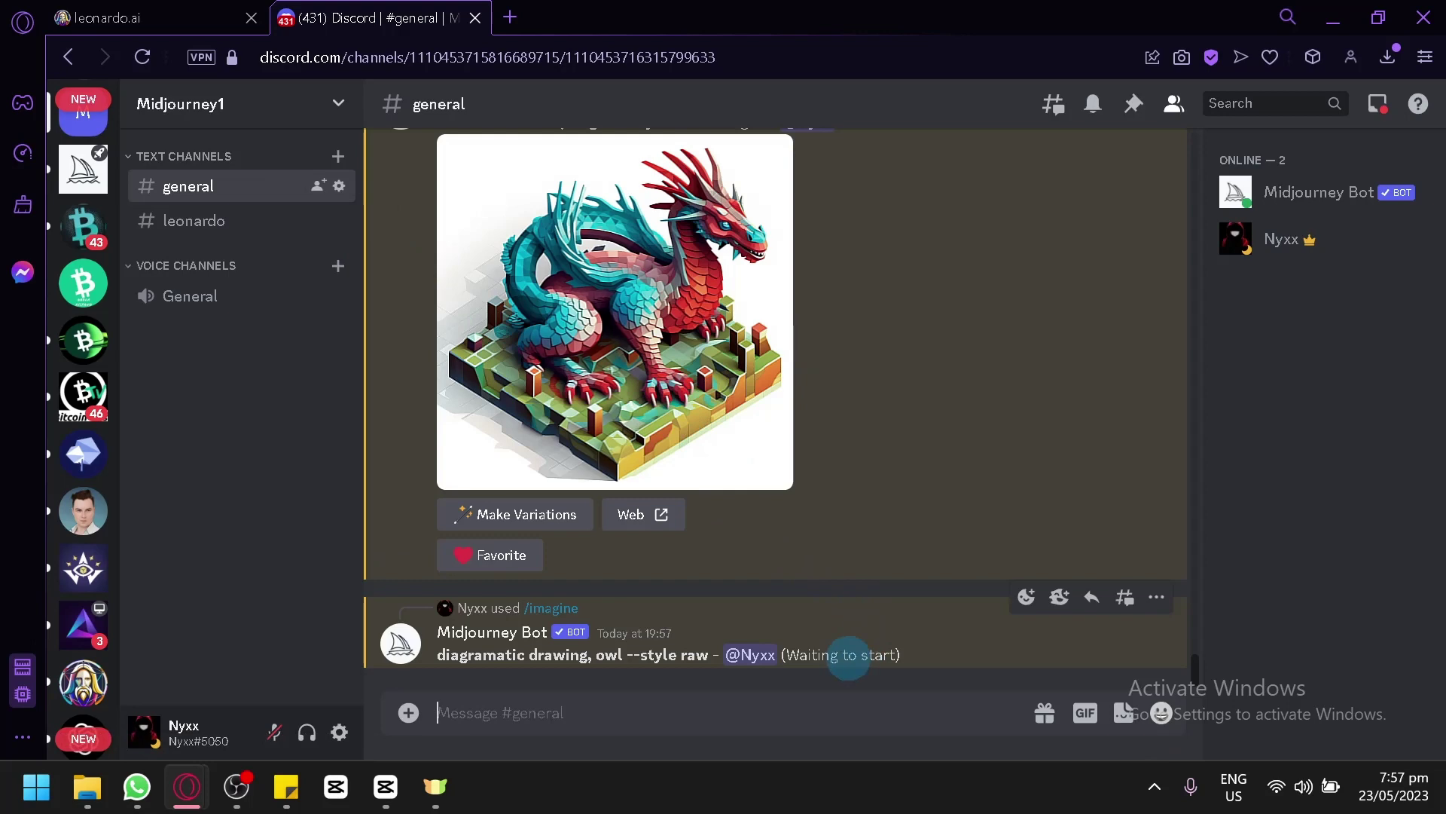
pyautogui.moveTo(923, 663); pyautogui.dragTo(797, 655)
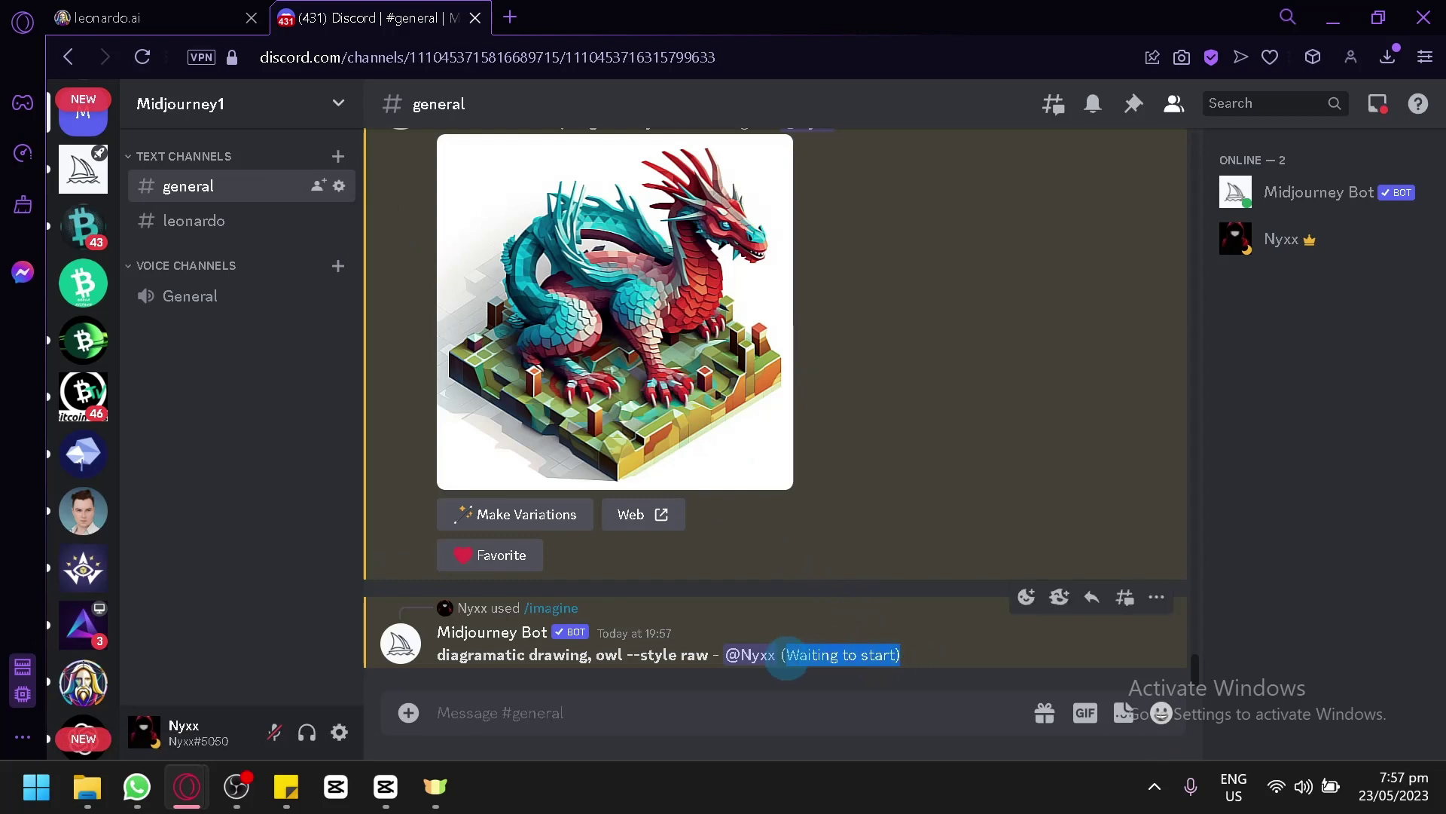
pyautogui.click(905, 666)
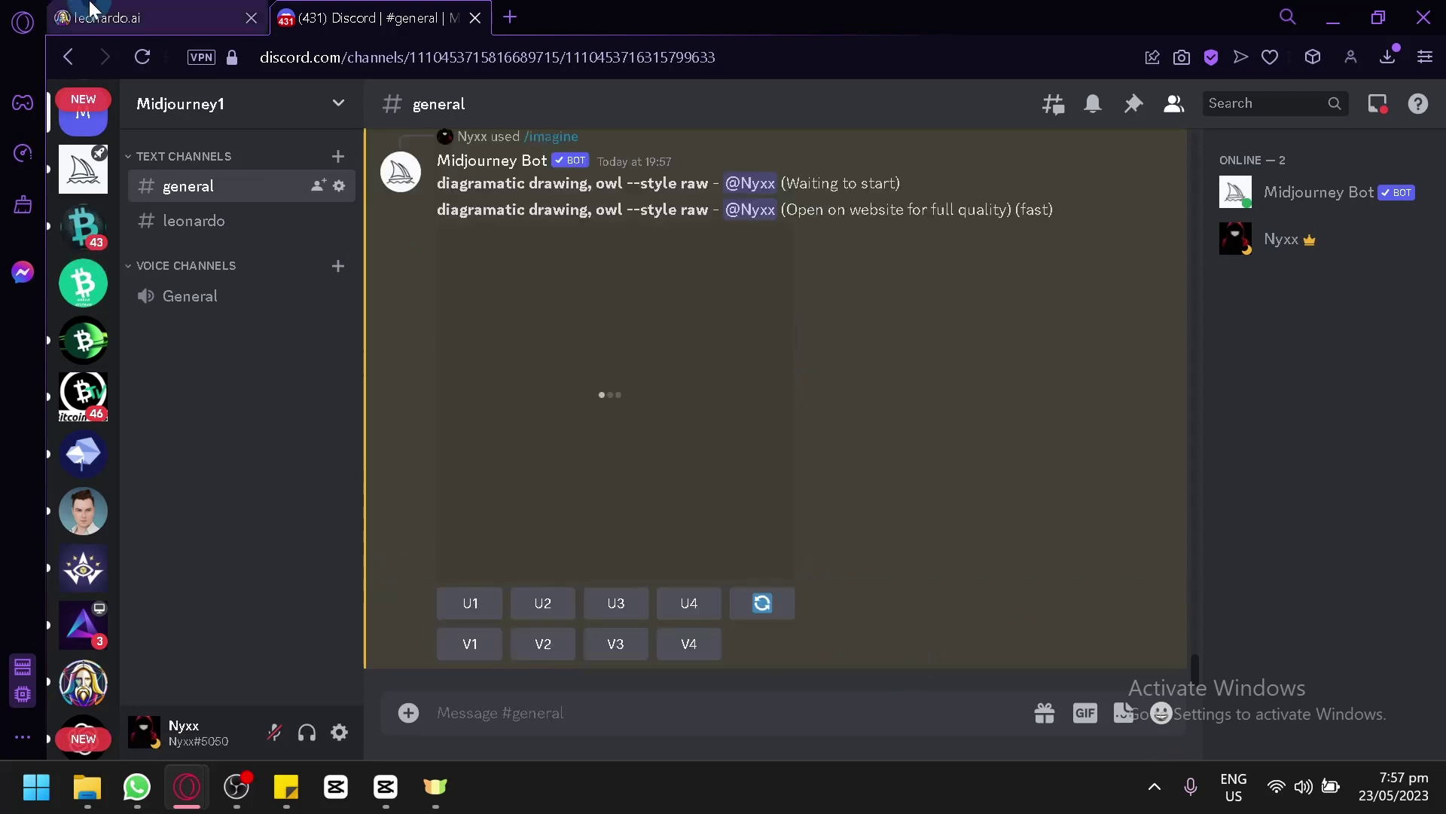
# Enlarge the first Leonardo.ai owl drawing and close it again
pyautogui.click(101, 18)
pyautogui.scroll(-3, 806, 393)
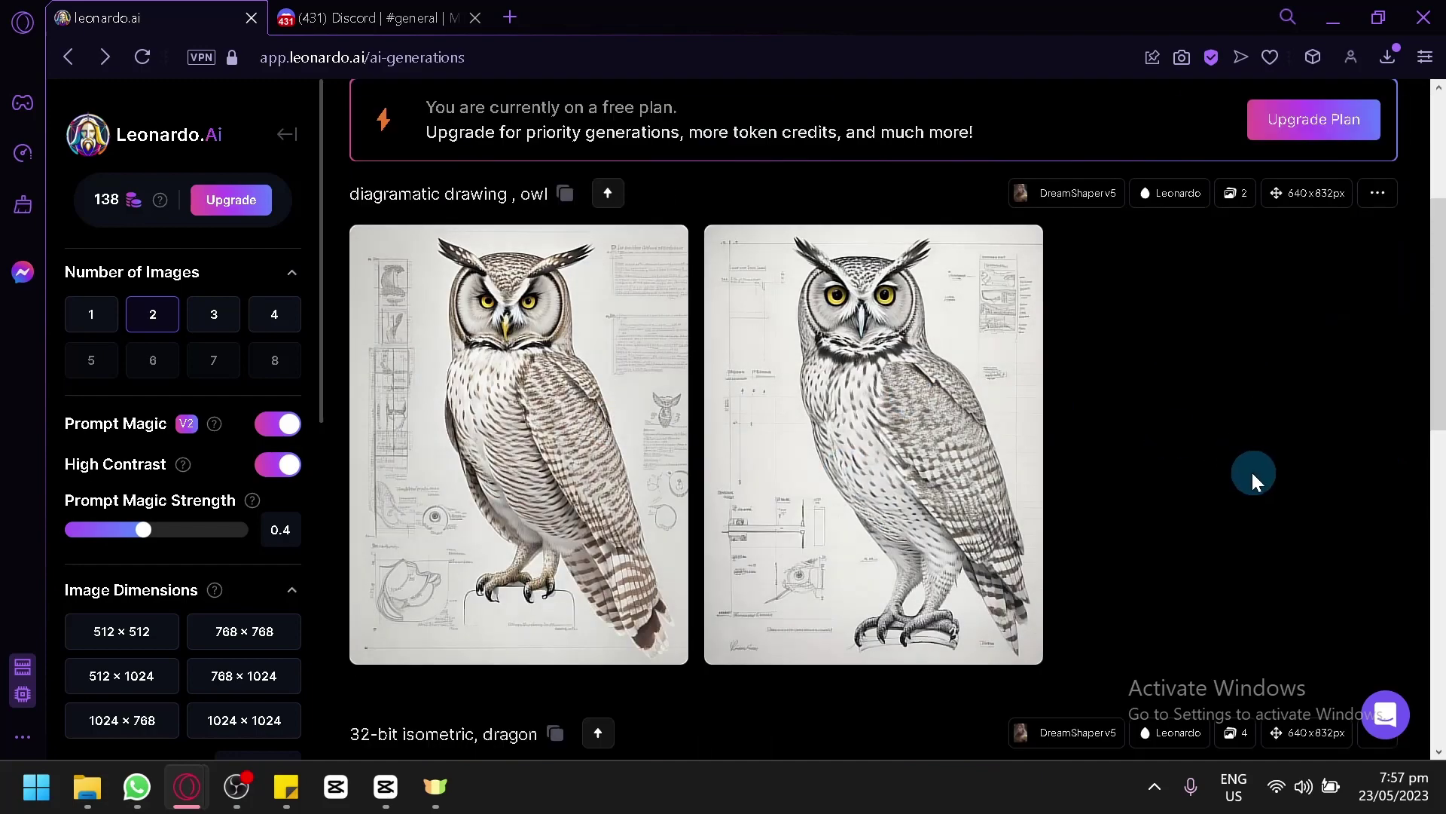
pyautogui.moveTo(520, 443)
pyautogui.click(562, 409)
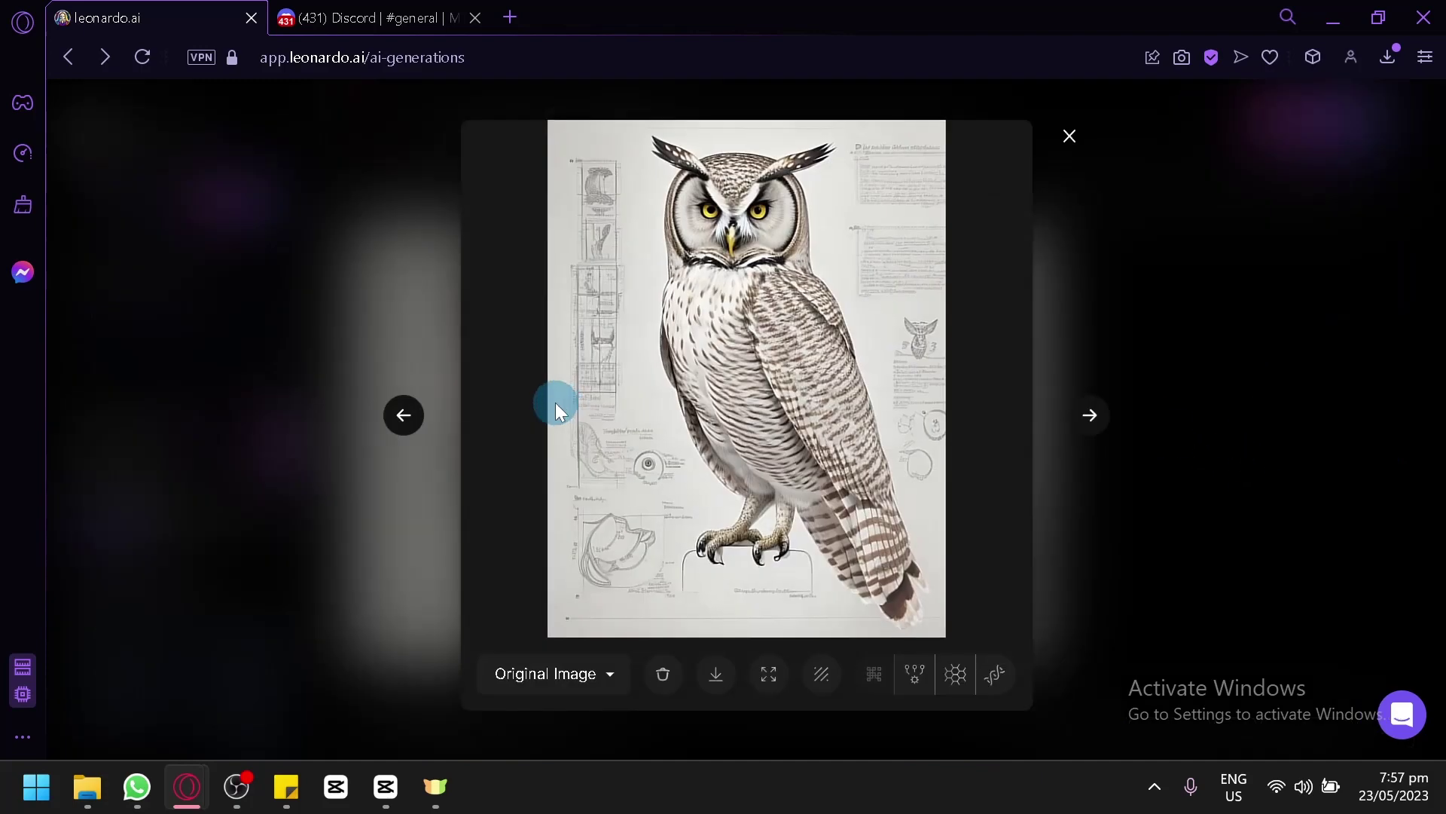
pyautogui.click(413, 268)
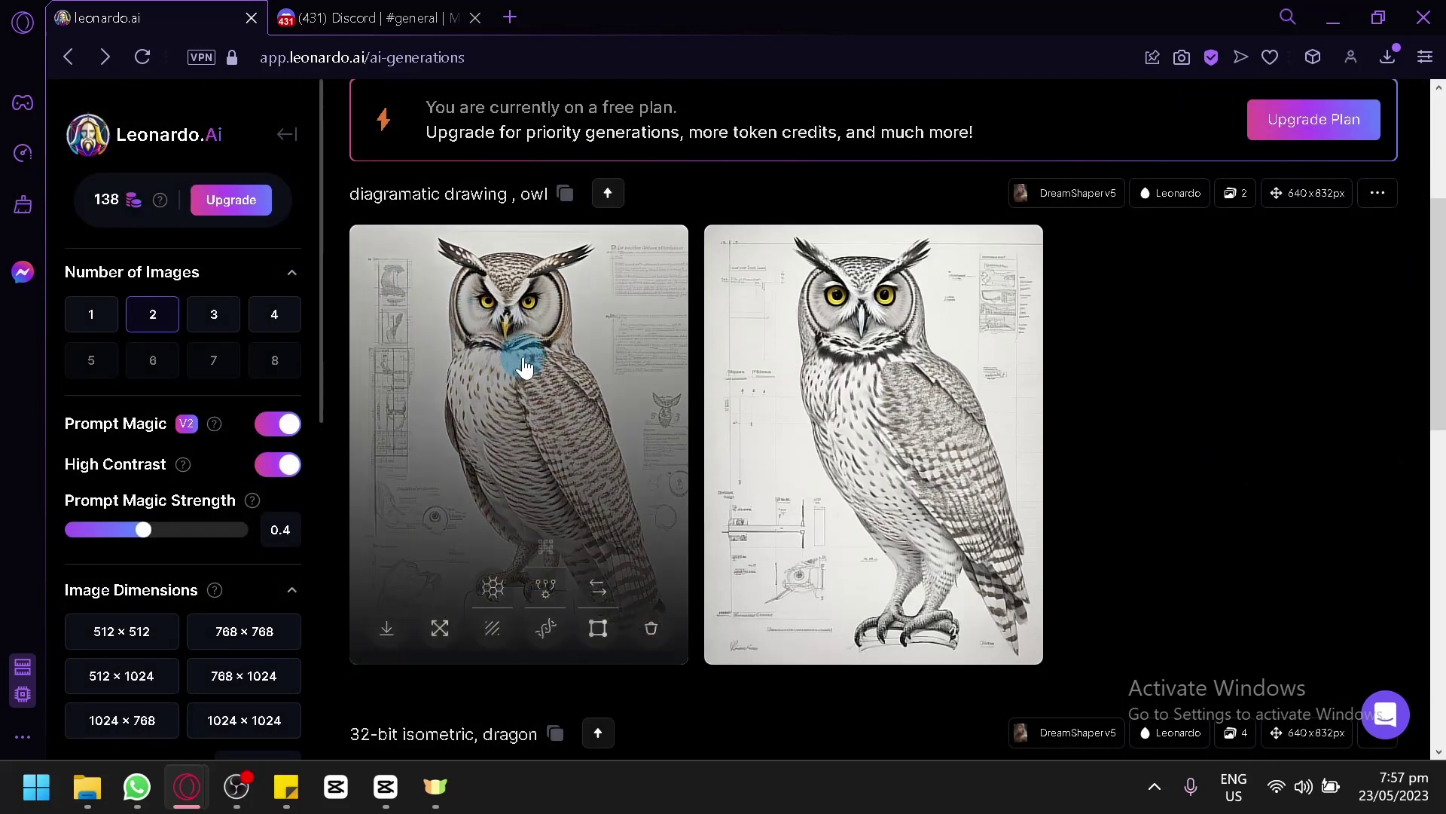
# Reopen Leonardo's owl lightbox, then view Midjourney's owl grid enlarged and close it
pyautogui.click(523, 364)
pyautogui.click(373, 17)
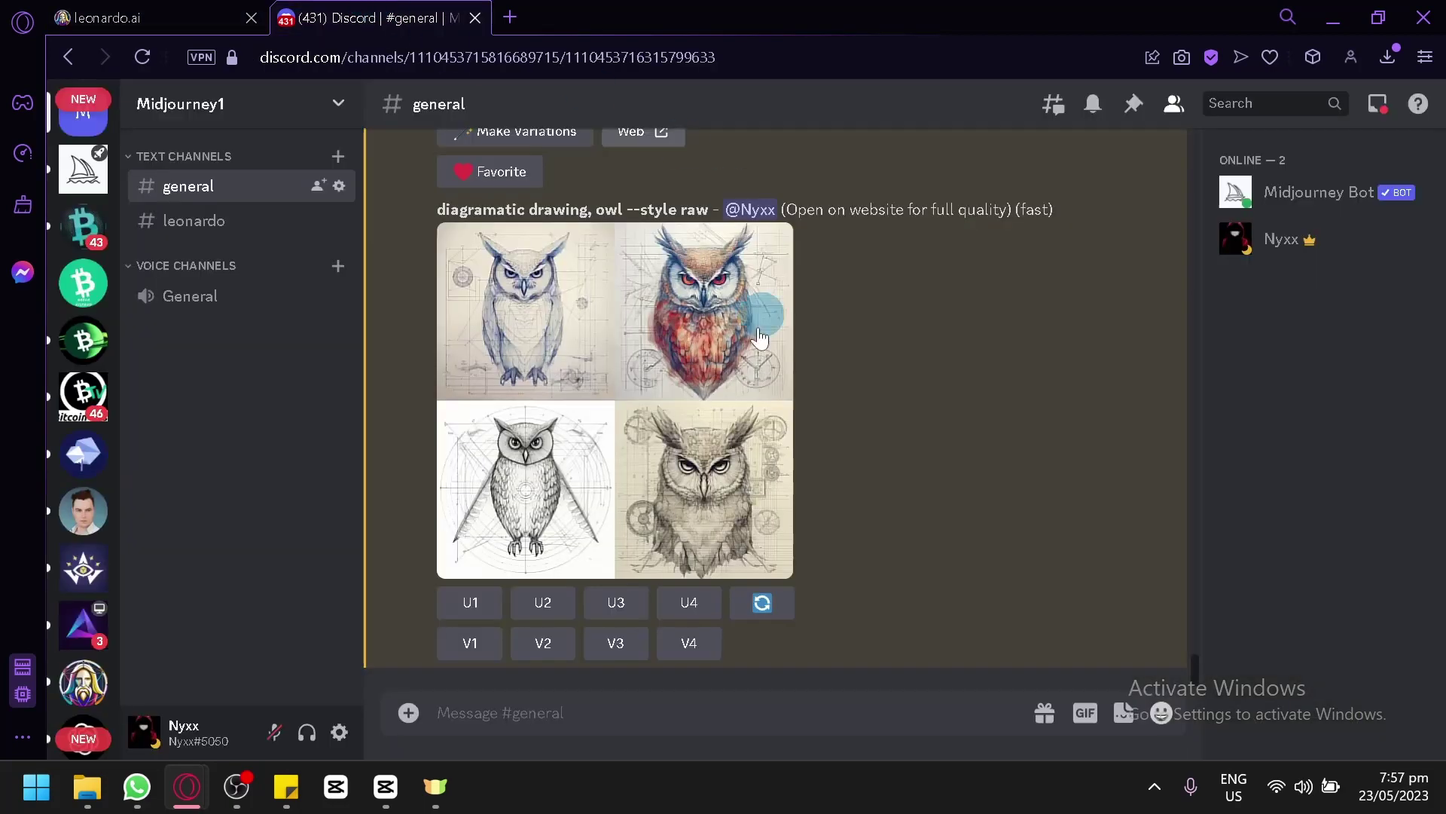
pyautogui.click(650, 416)
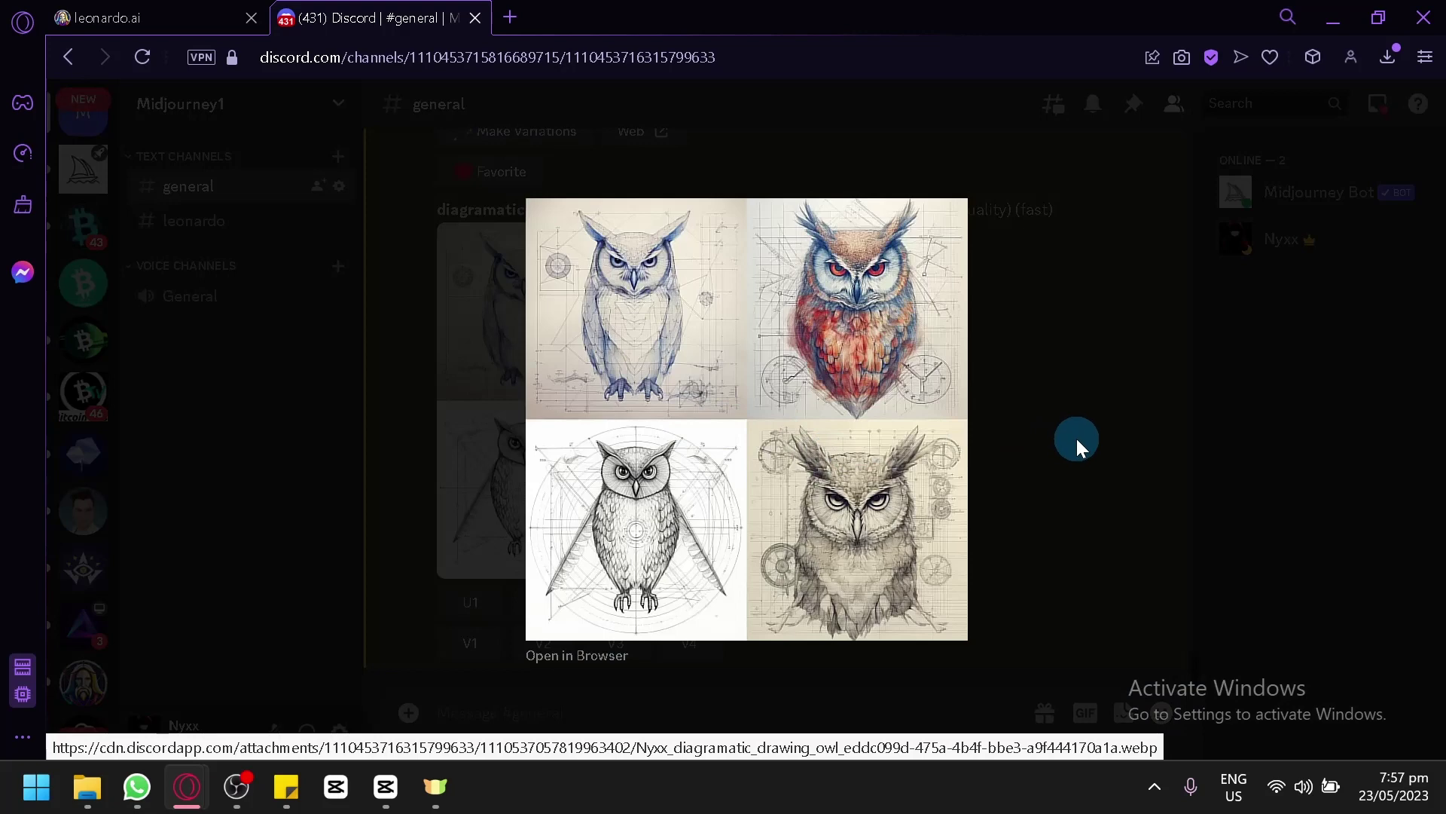
pyautogui.click(1077, 439)
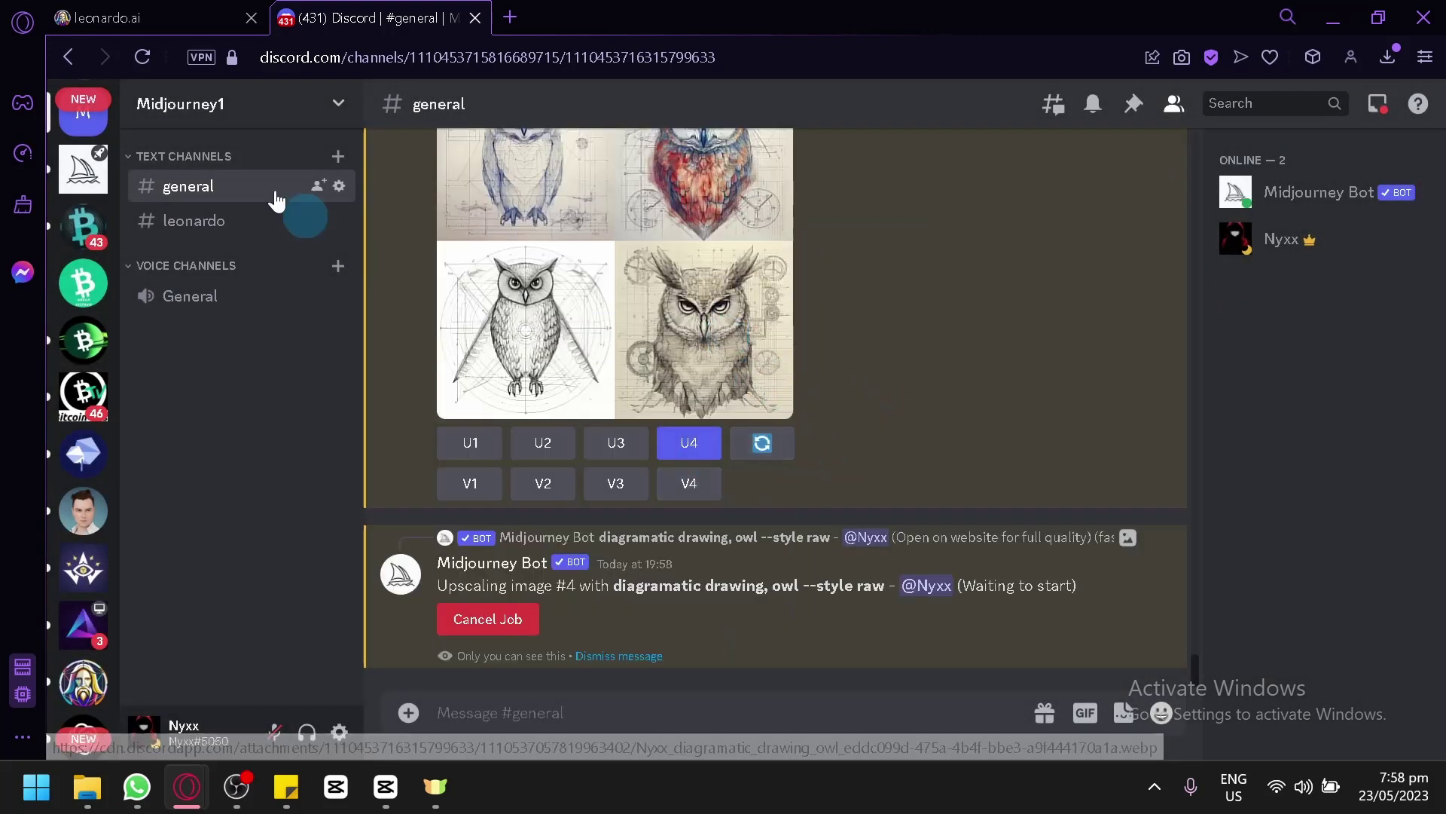
# Flip between Leonardo's two owl images in the lightbox
pyautogui.click(108, 18)
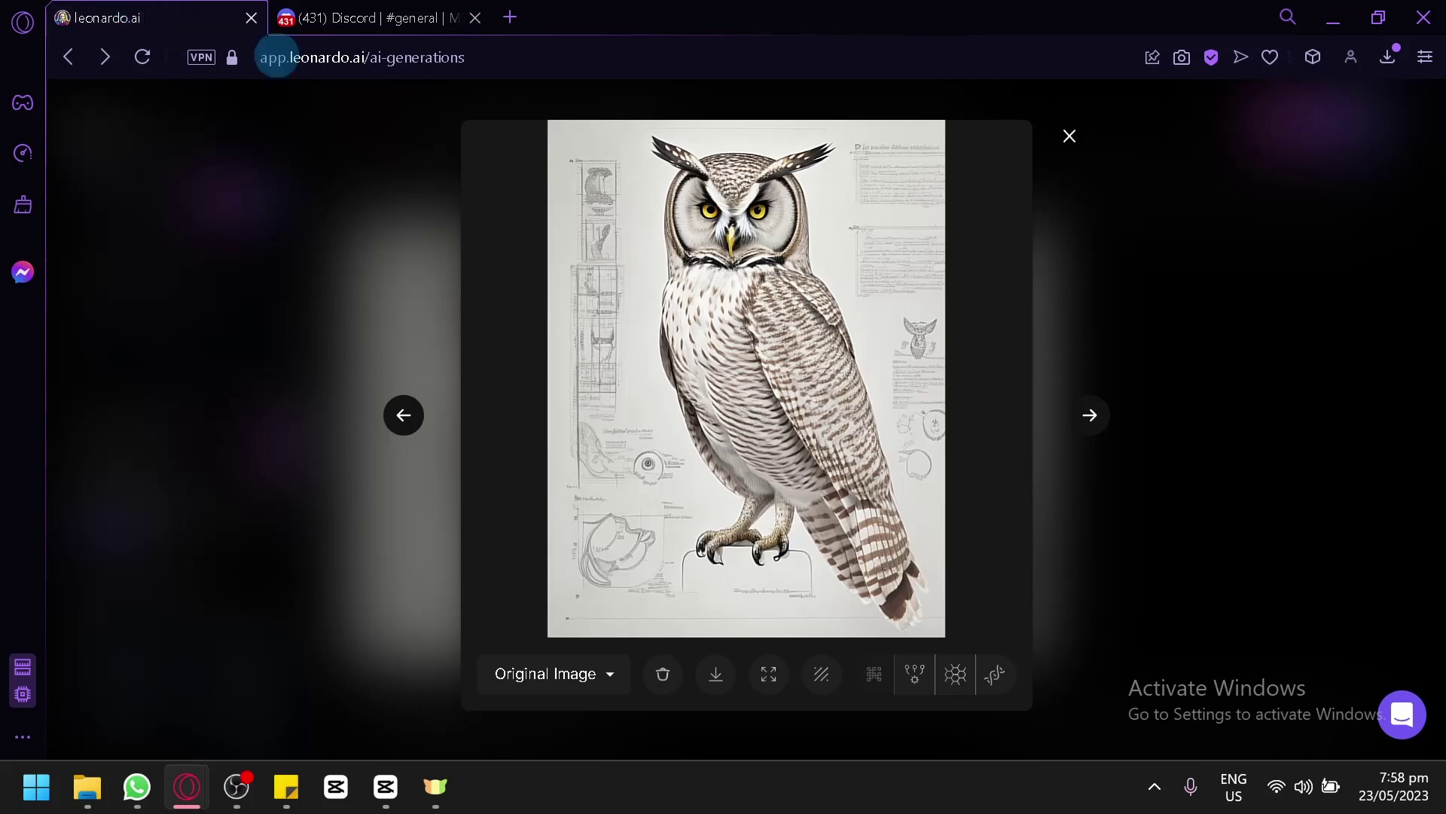
pyautogui.click(1088, 417)
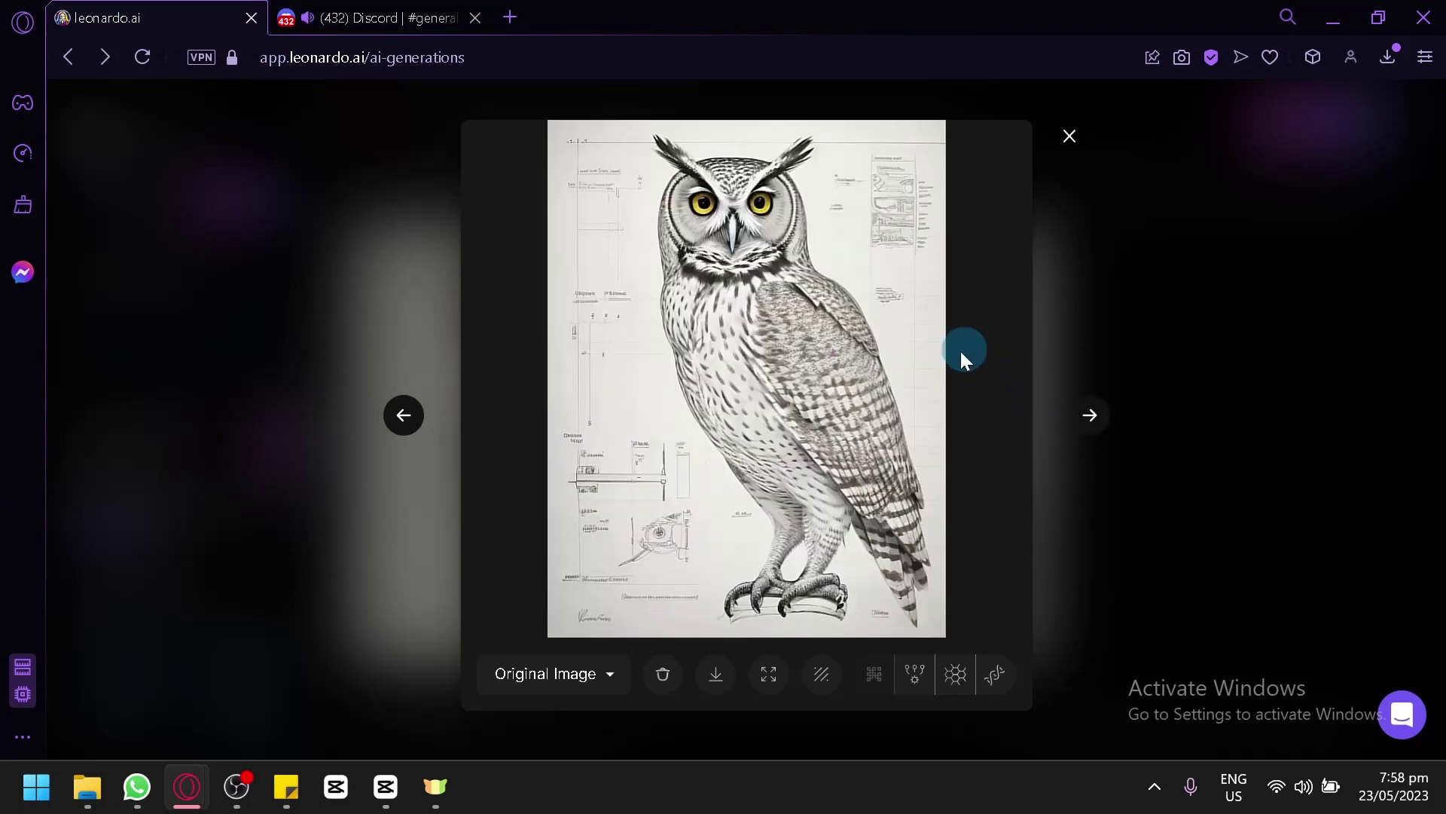
pyautogui.click(399, 416)
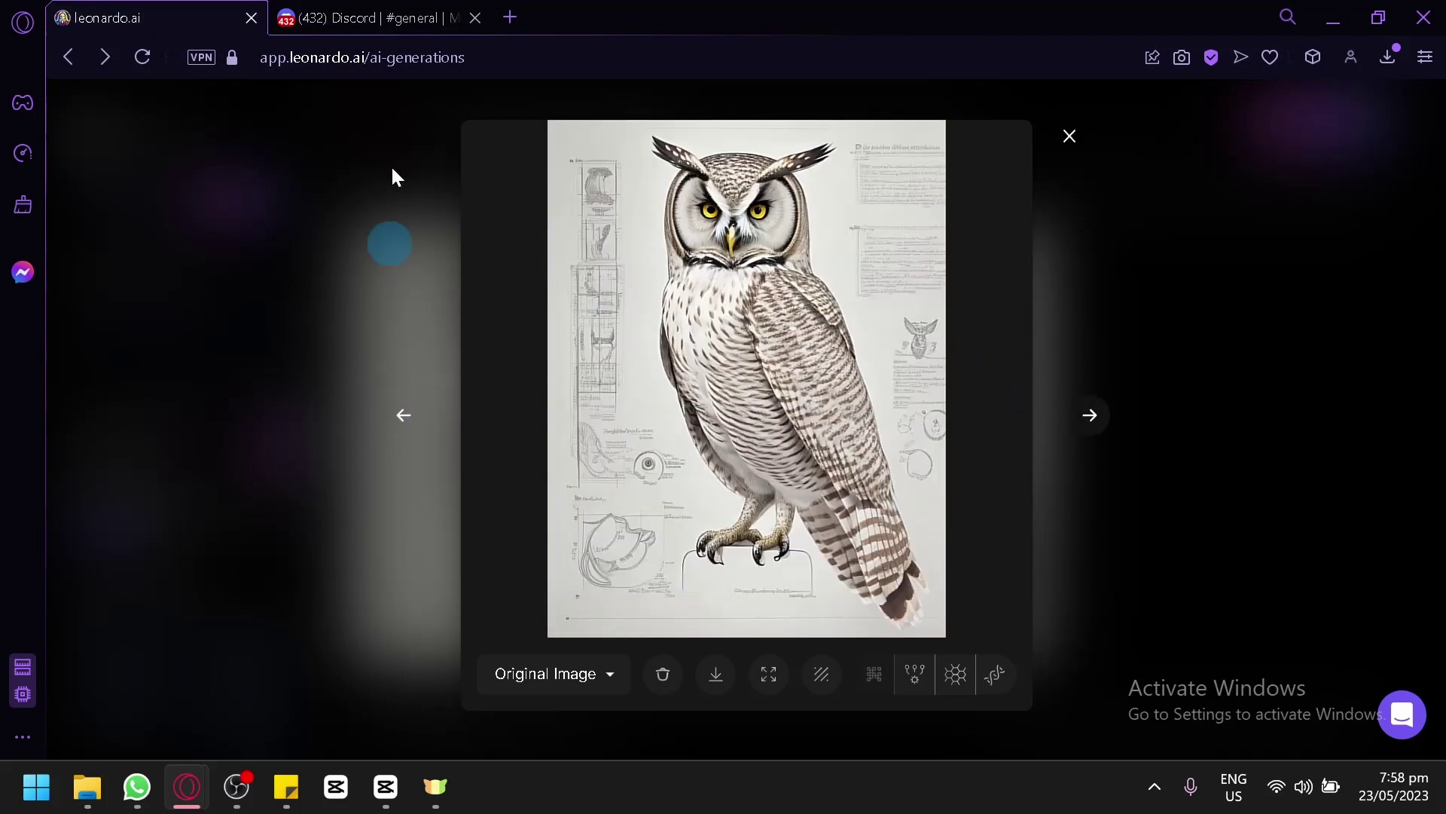
# View Midjourney's upscaled fourth owl enlarged, close it, and return to Leonardo
pyautogui.click(363, 17)
pyautogui.click(574, 424)
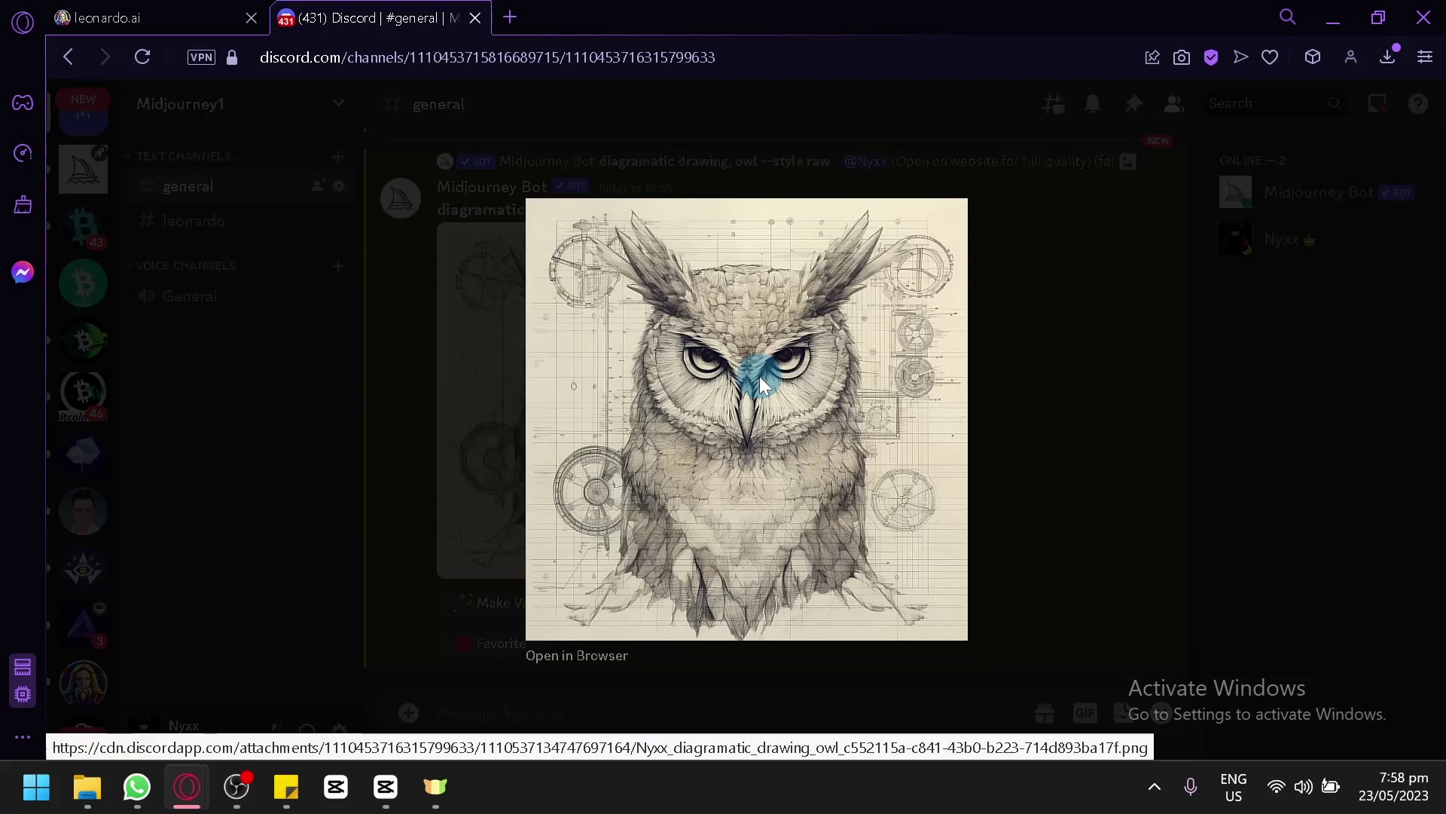
pyautogui.click(479, 388)
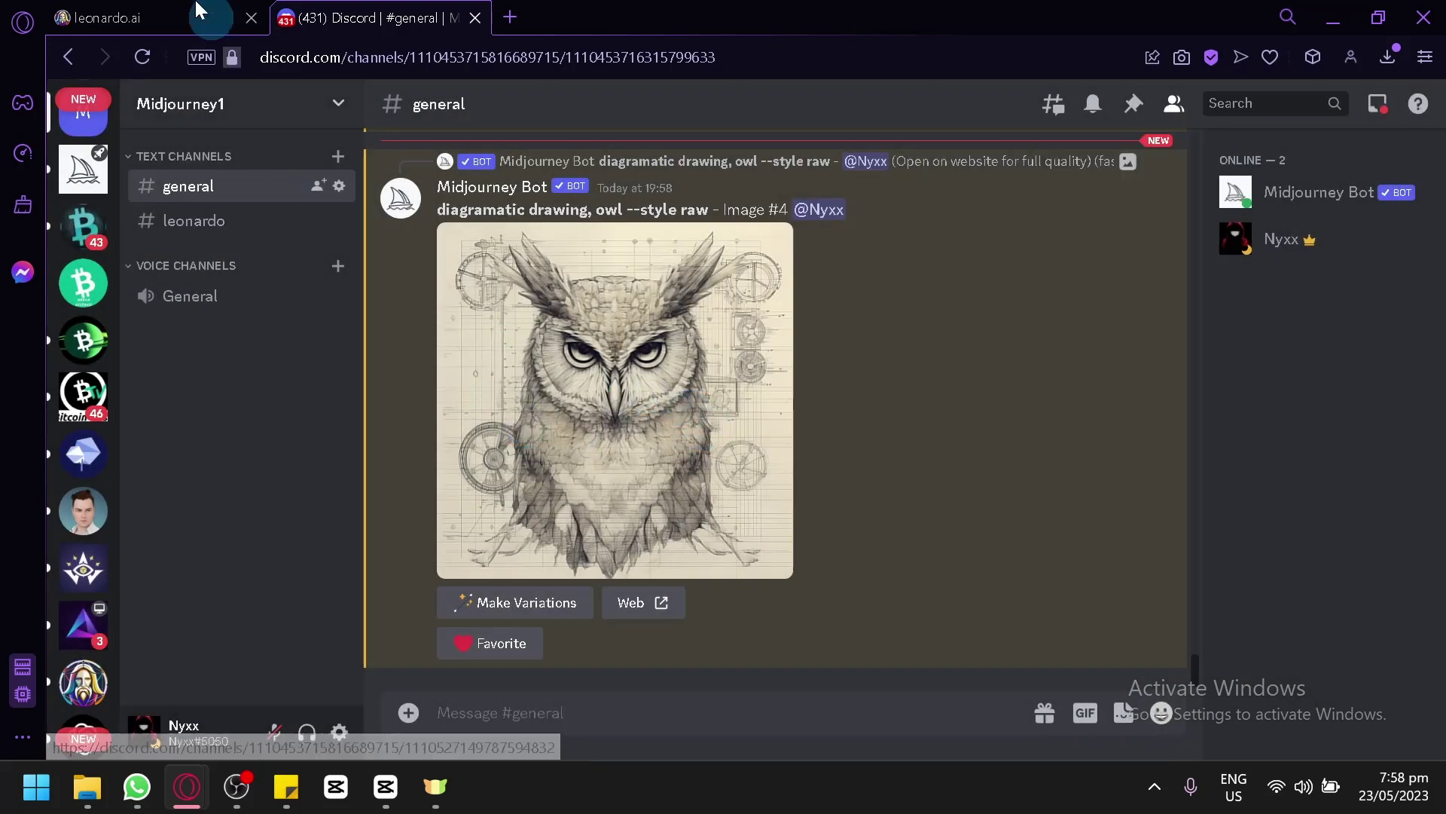
pyautogui.click(107, 17)
# Replace the owl prompt with the Minecraft prompt from the notes, swapping its dash for a comma, and generate
pyautogui.click(381, 249)
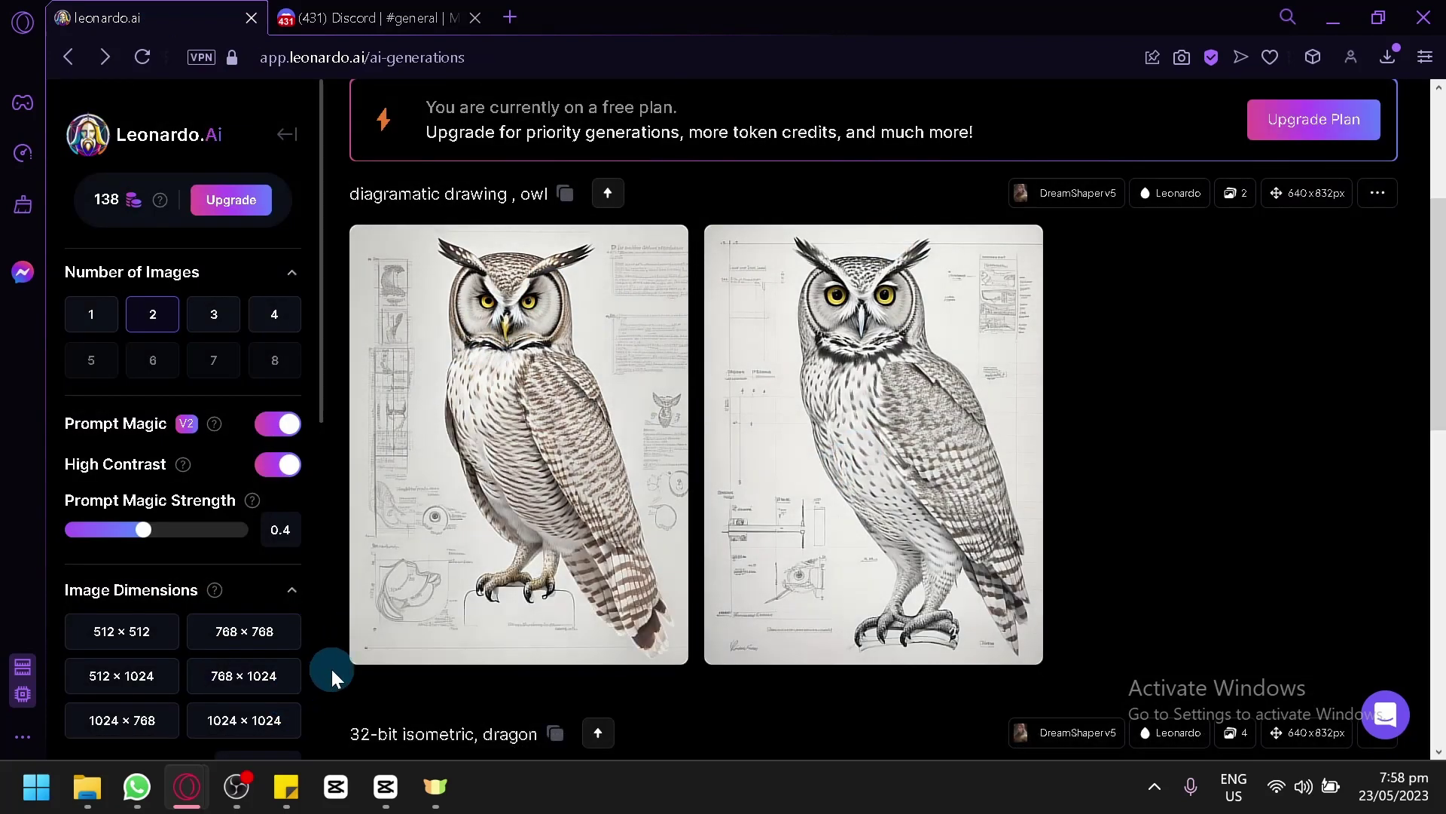
pyautogui.click(286, 786)
pyautogui.moveTo(227, 346); pyautogui.dragTo(21, 324)
pyautogui.hotkey('ctrl', 'c')
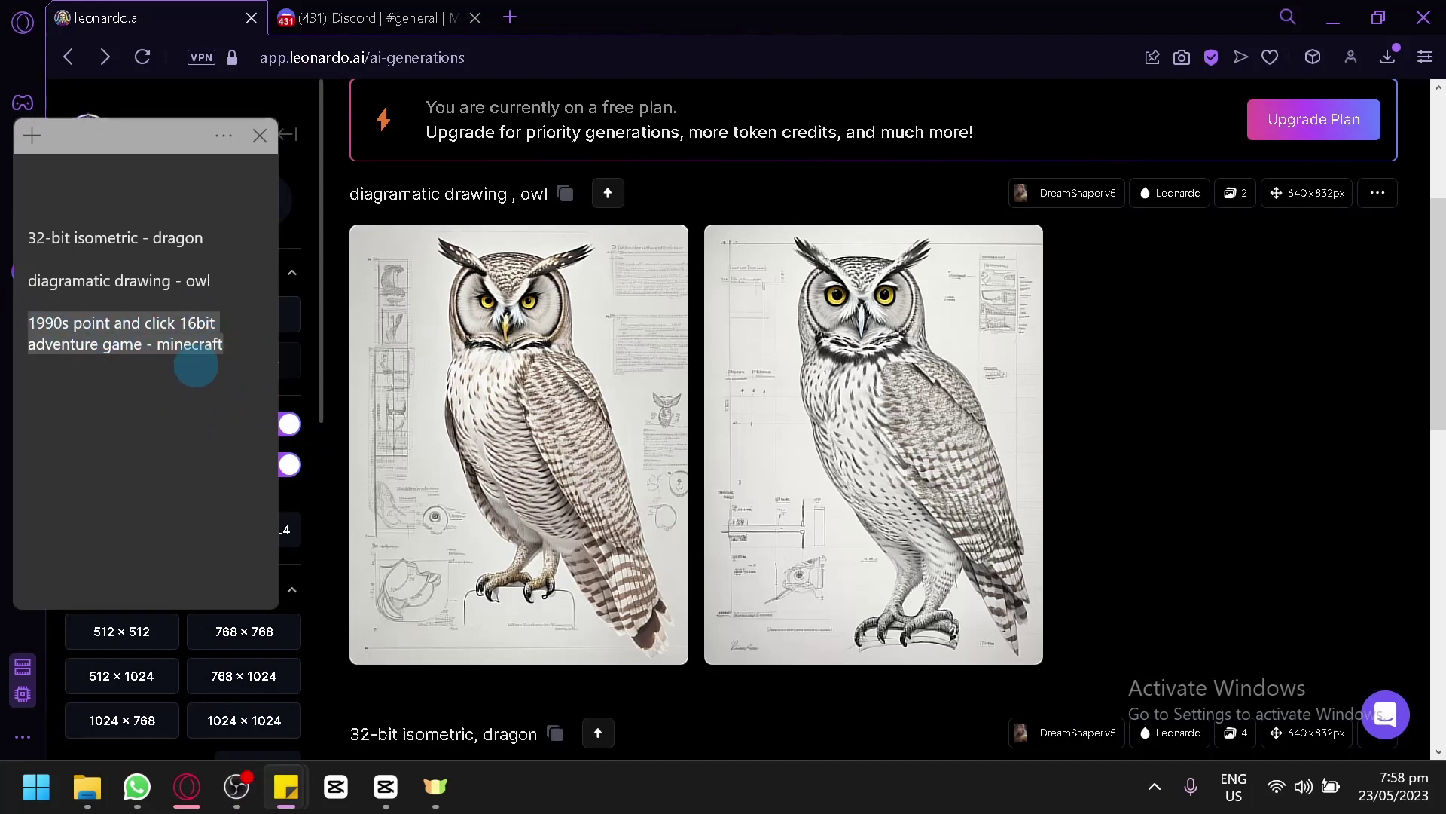
pyautogui.scroll(5, 596, 453)
pyautogui.moveTo(687, 201); pyautogui.dragTo(326, 197)
pyautogui.hotkey('ctrl', 'v')
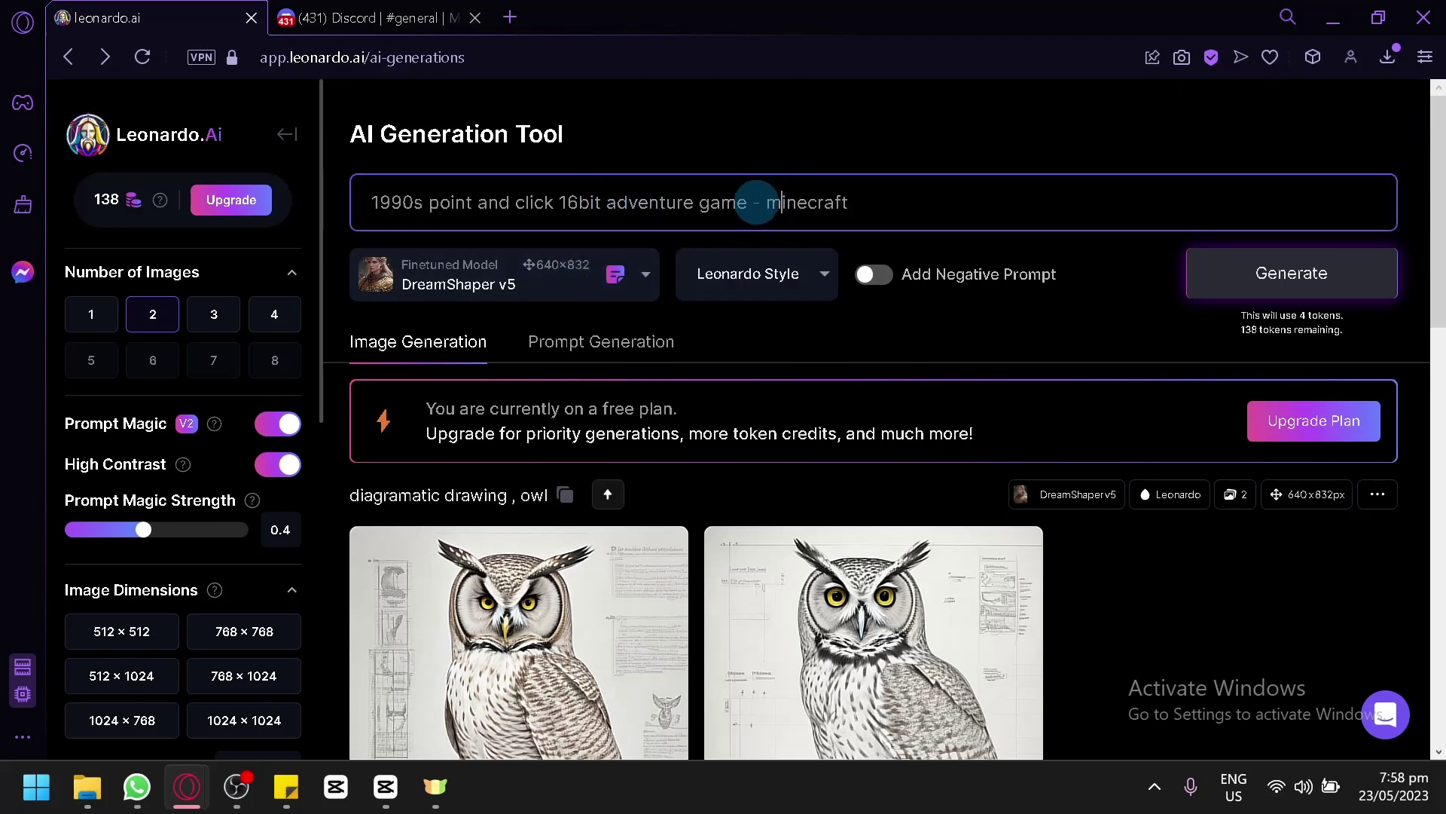
pyautogui.press('BackSpace')
pyautogui.press('BackSpace')
pyautogui.press('BackSpace')
pyautogui.write(',')
pyautogui.press('Return')
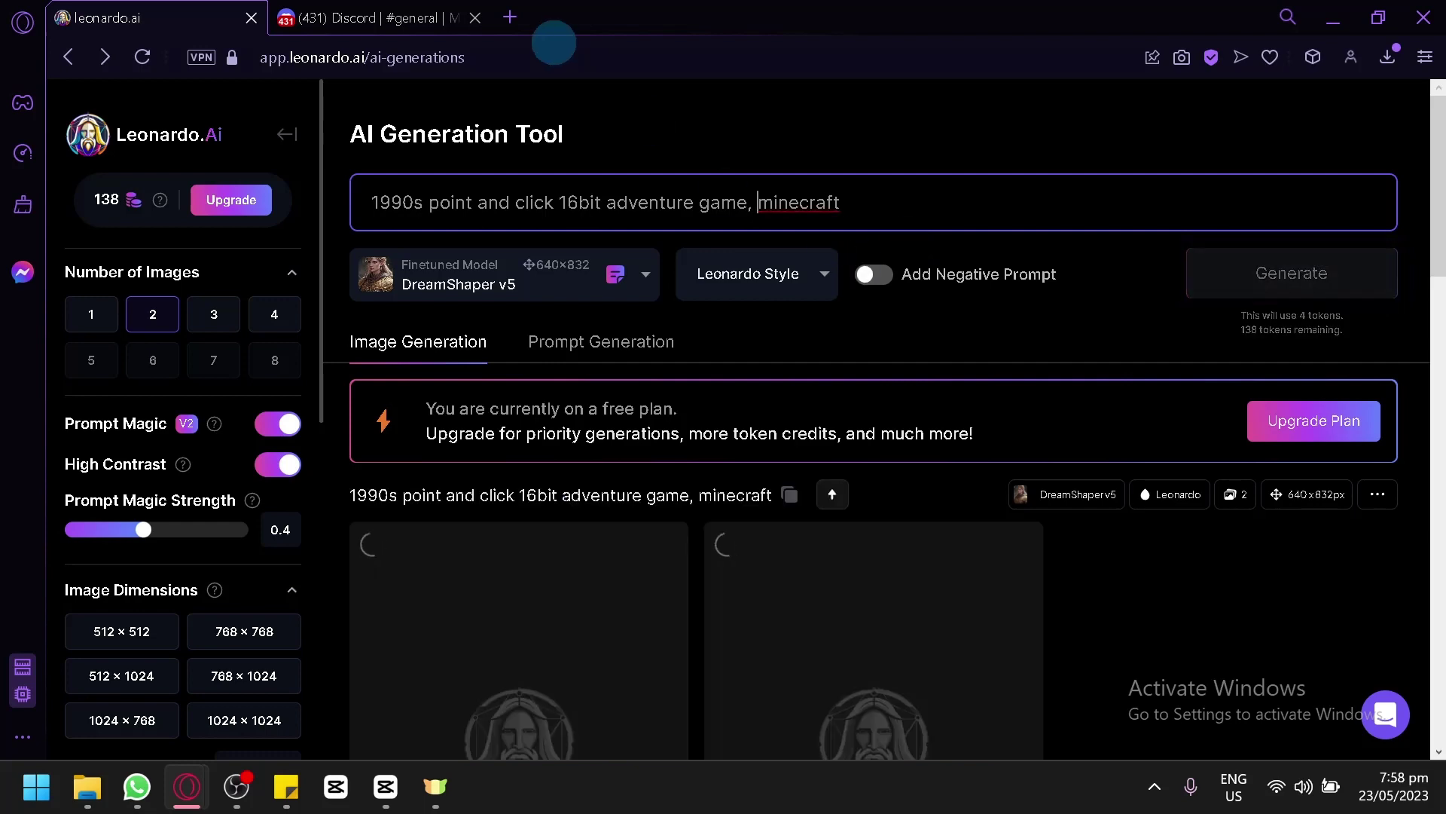
# Submit '/imagine 1990s point and click 16bit adventure game, minecraft' in Discord, then return to Leonardo
pyautogui.click(373, 18)
pyautogui.click(682, 712)
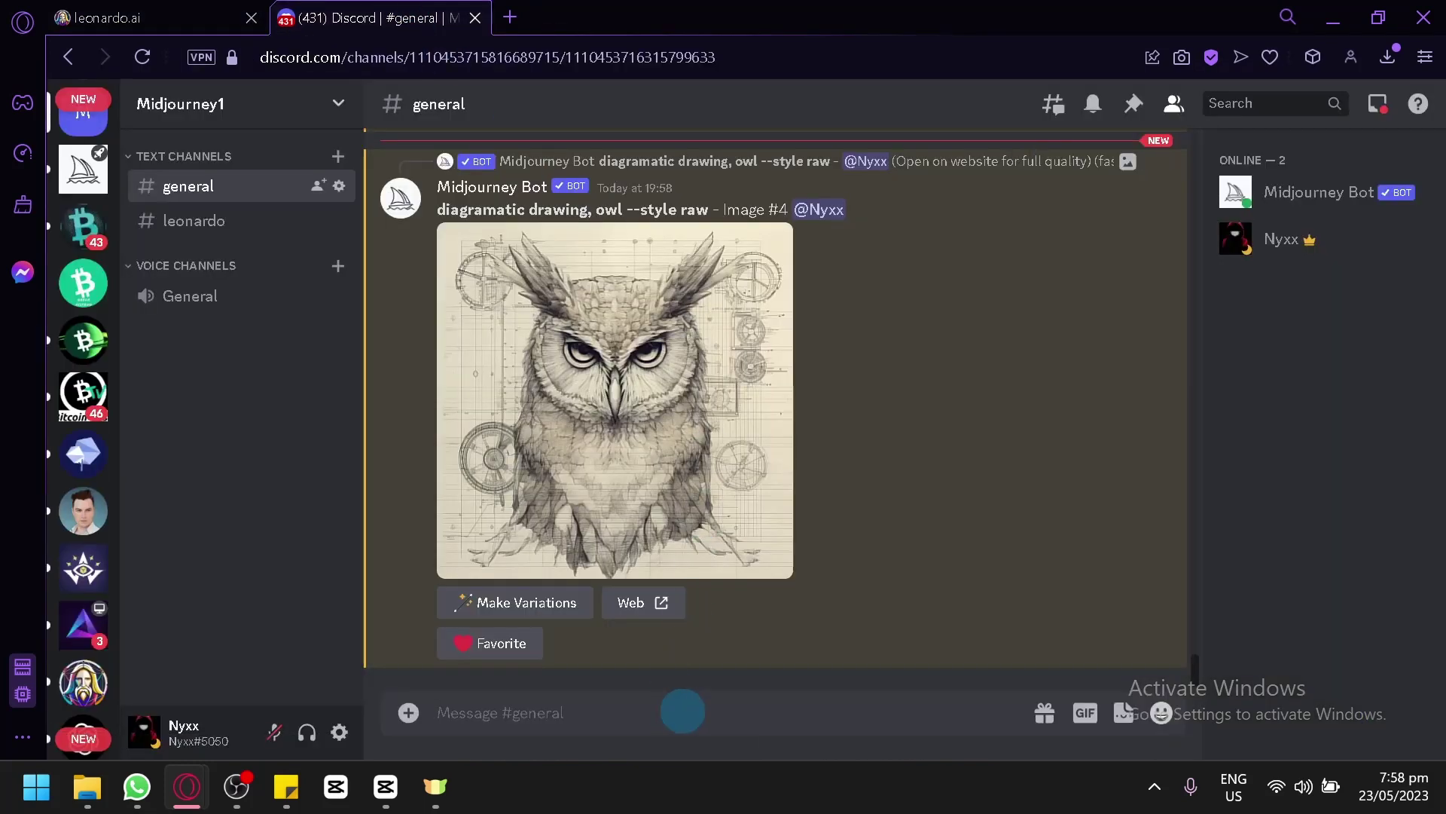
pyautogui.write('/imagine')
pyautogui.press('Tab')
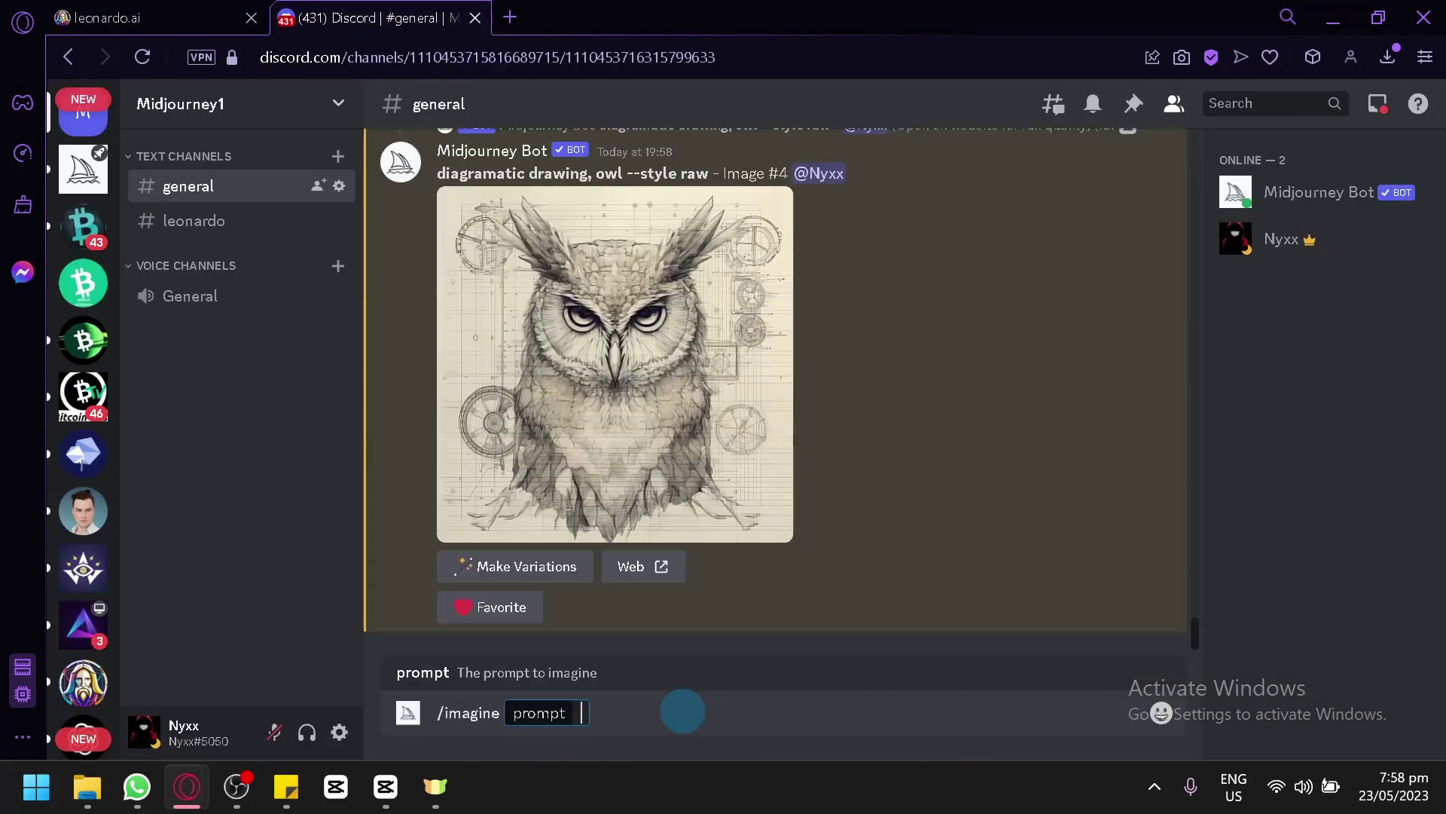
pyautogui.hotkey('ctrl', 'v')
pyautogui.click(893, 713)
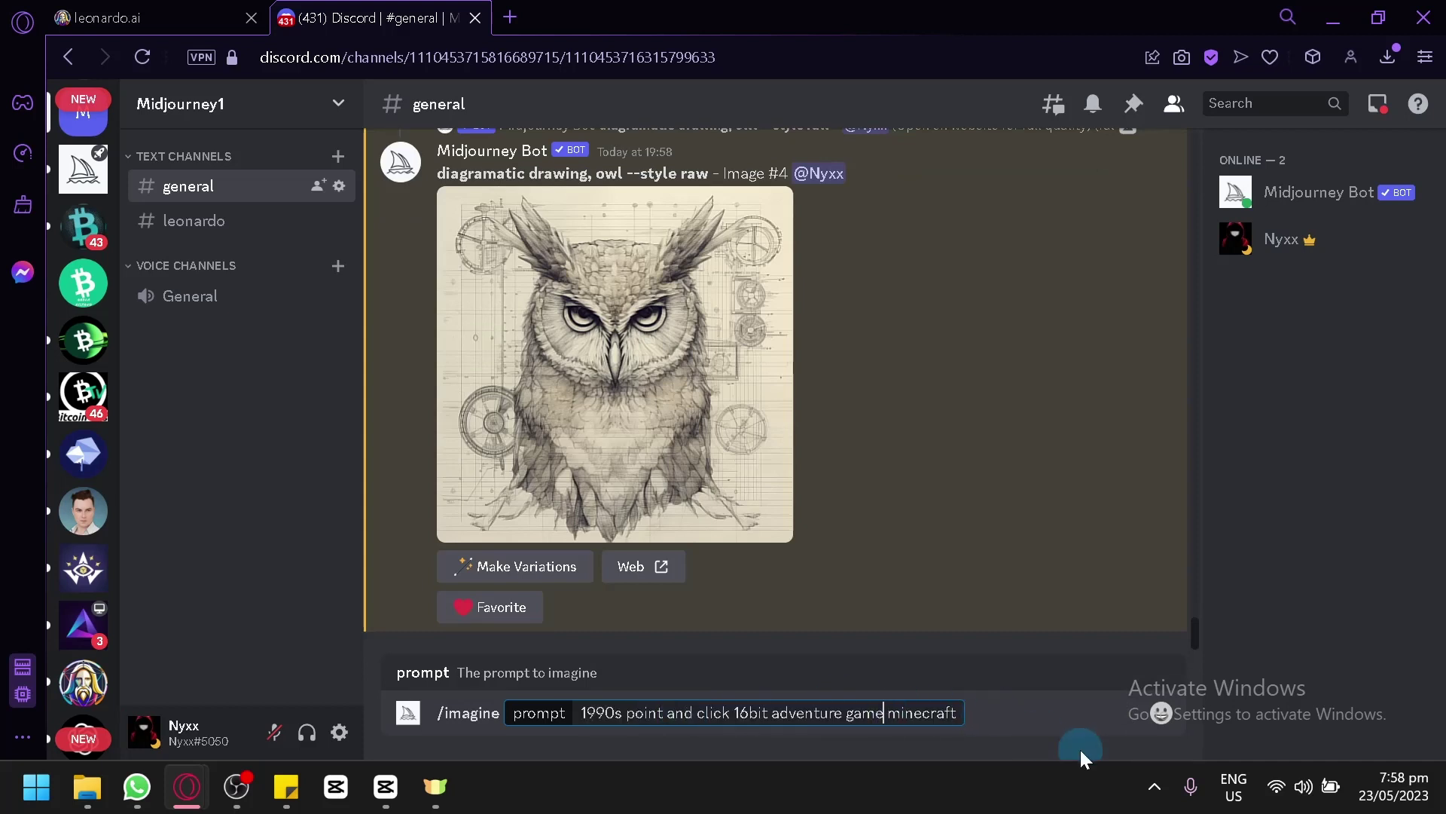
pyautogui.press('Return')
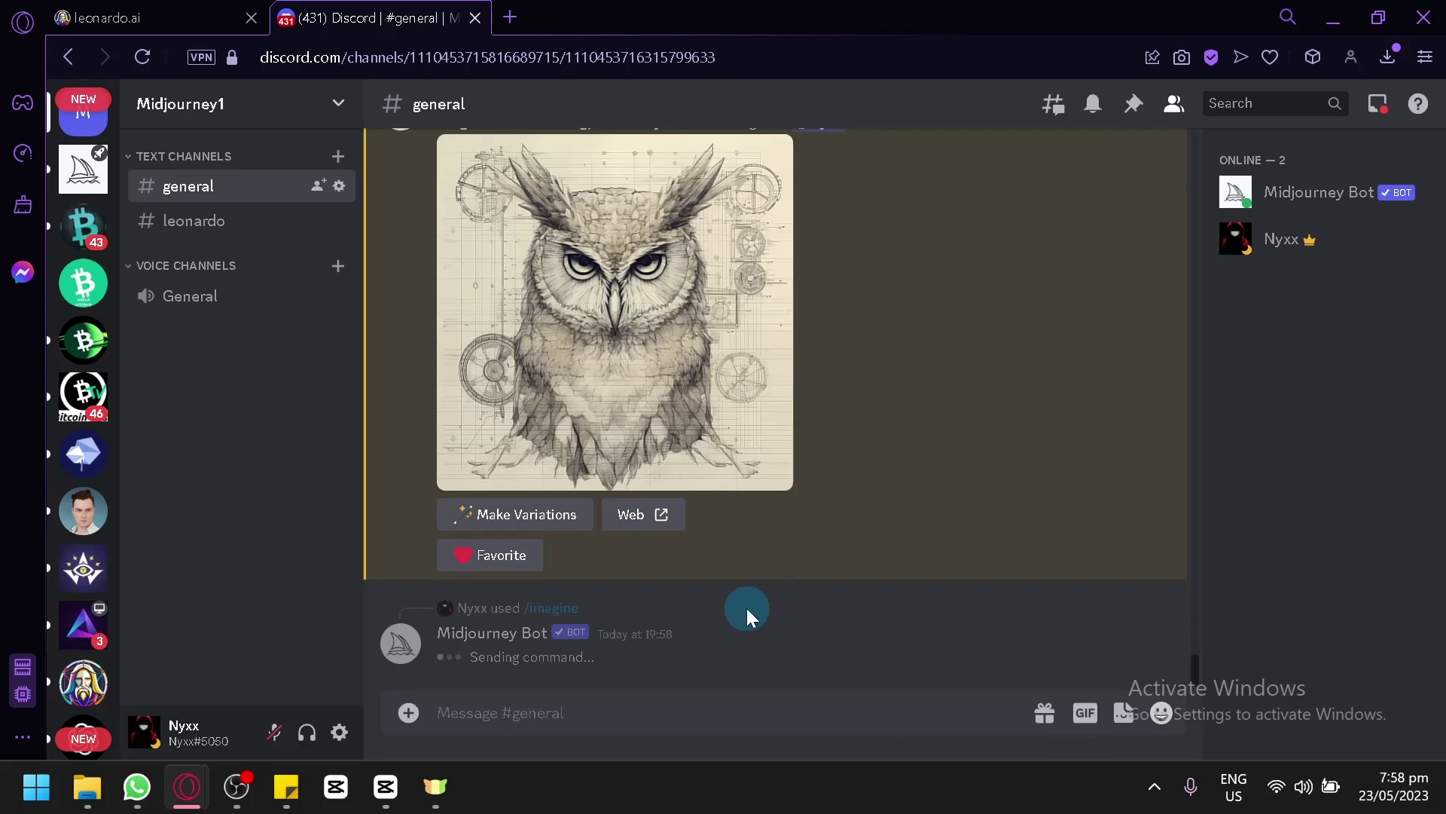
pyautogui.click(102, 16)
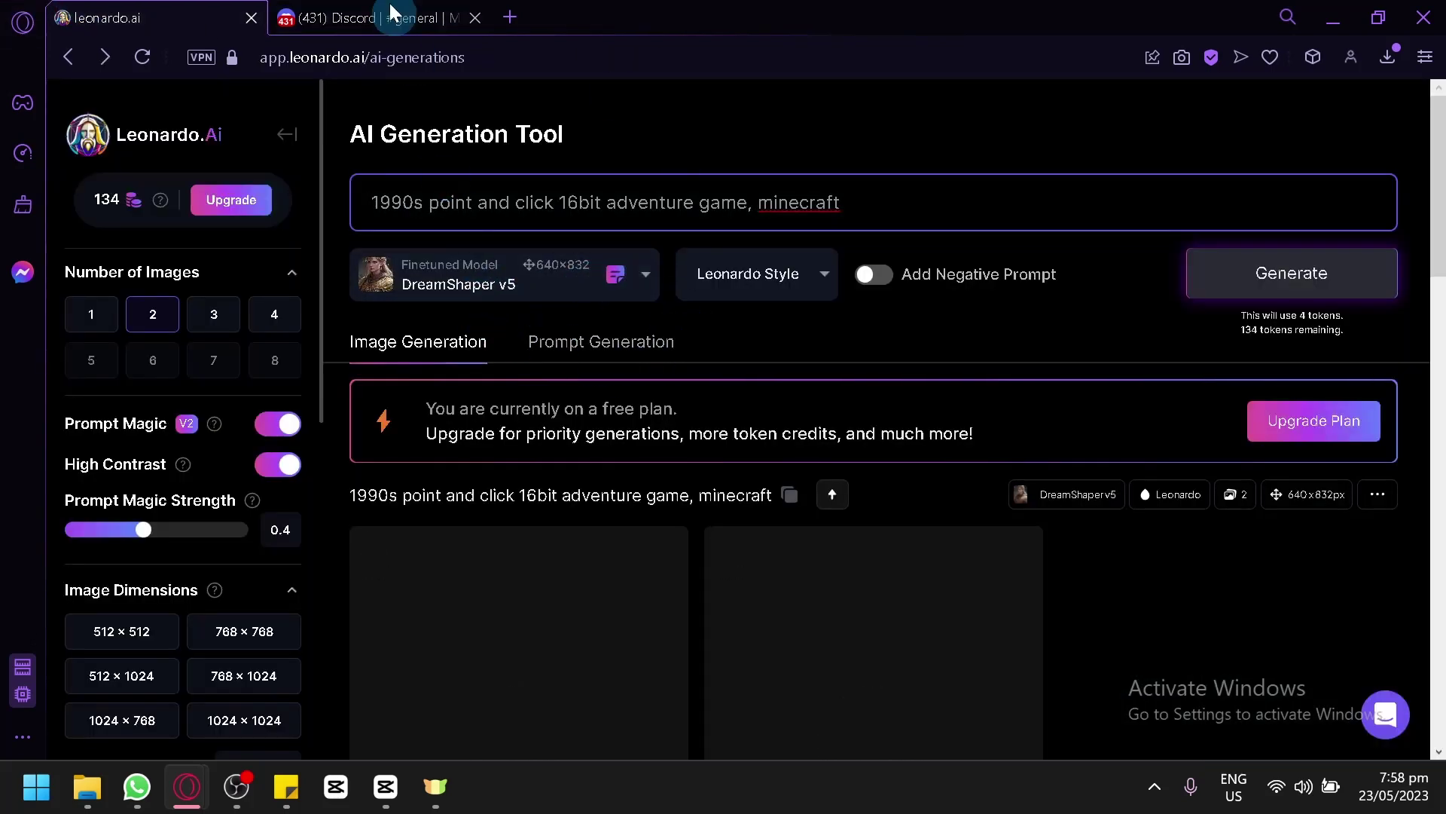
pyautogui.scroll(-2, 729, 483)
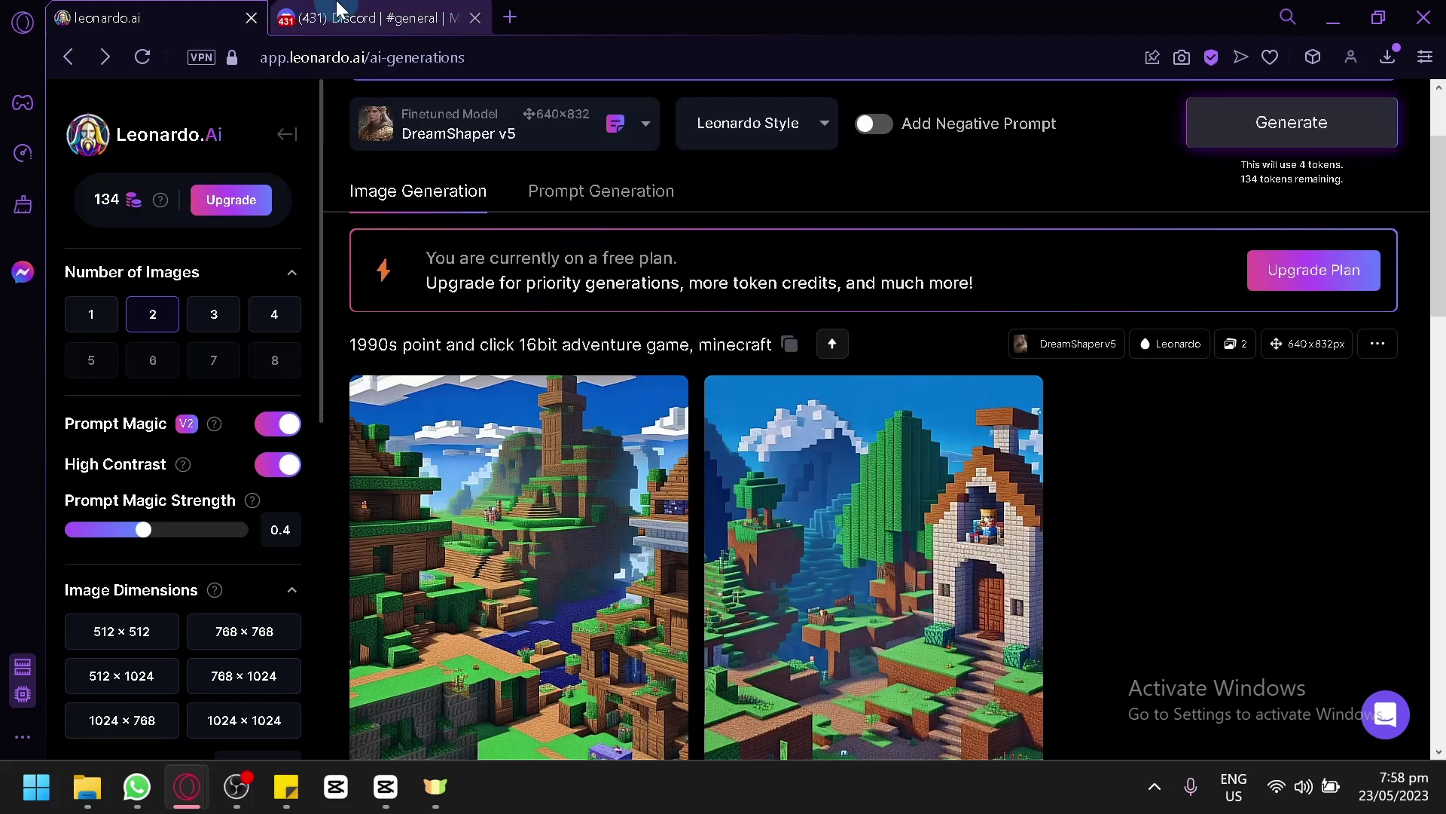
# Check Midjourney's Minecraft job progress, then view Leonardo's second Minecraft house image enlarged
pyautogui.click(339, 17)
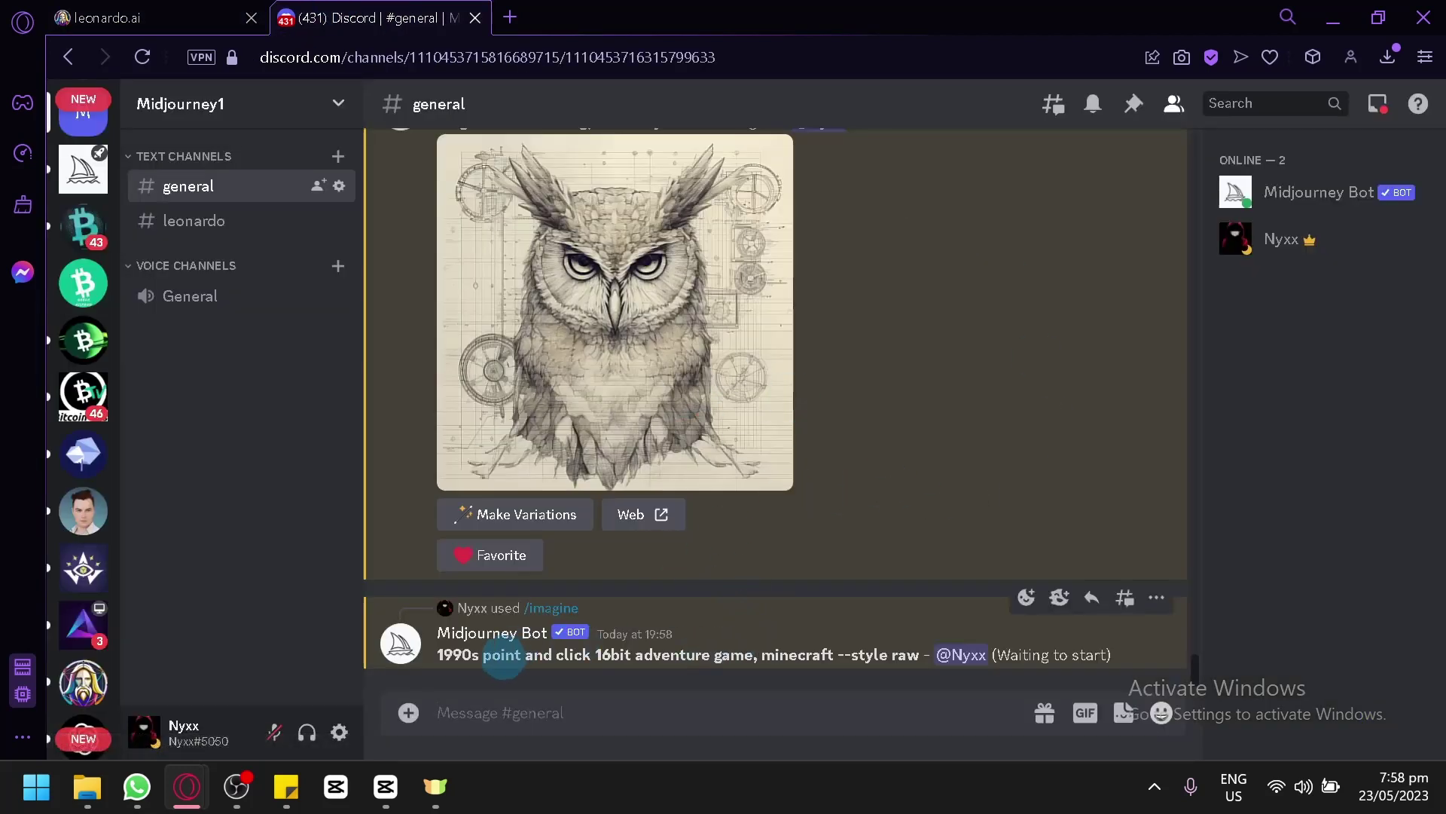
pyautogui.moveTo(864, 351)
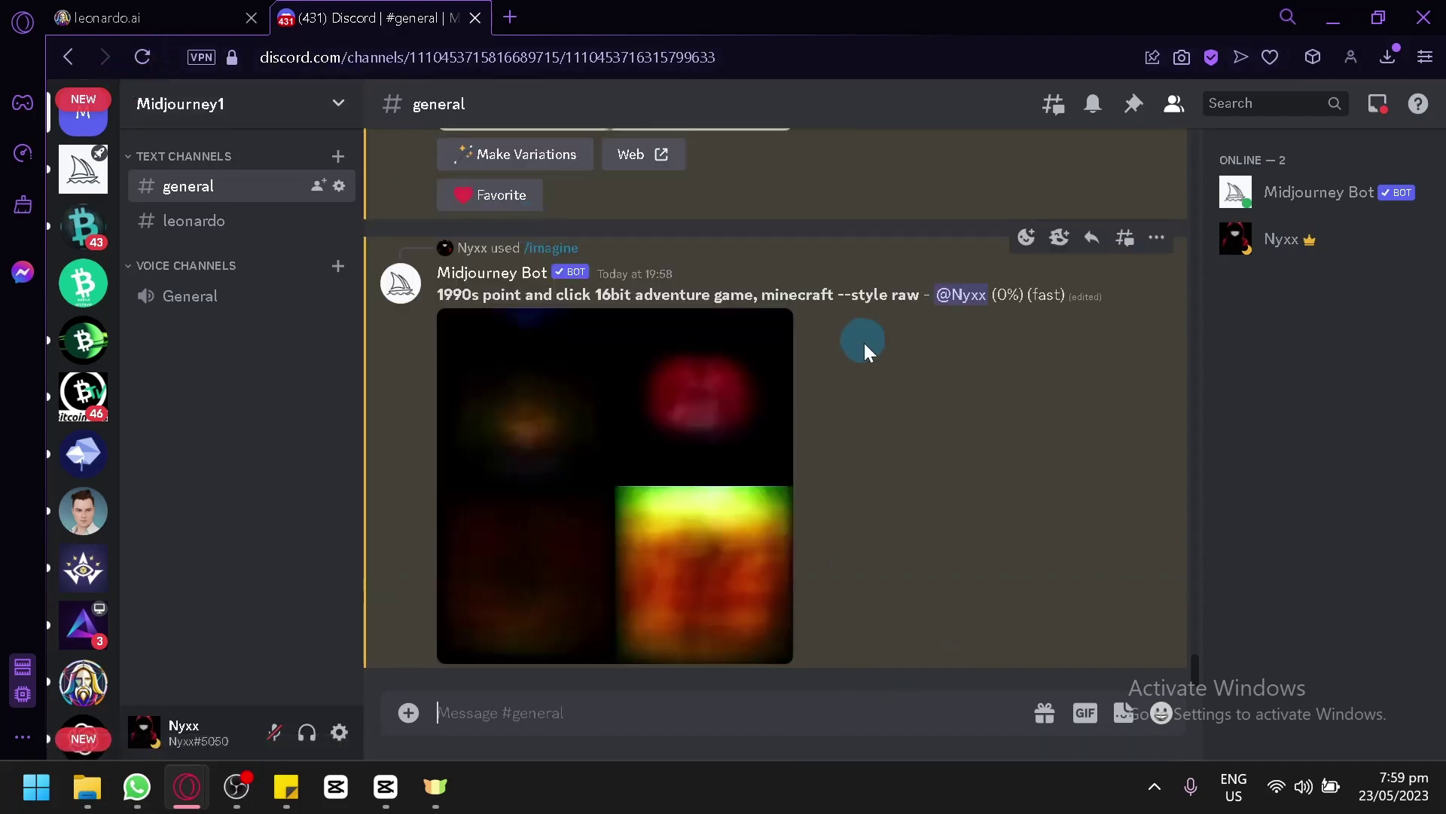
pyautogui.click(108, 17)
pyautogui.scroll(-3, 791, 452)
pyautogui.scroll(3, 791, 452)
pyautogui.scroll(2, 596, 474)
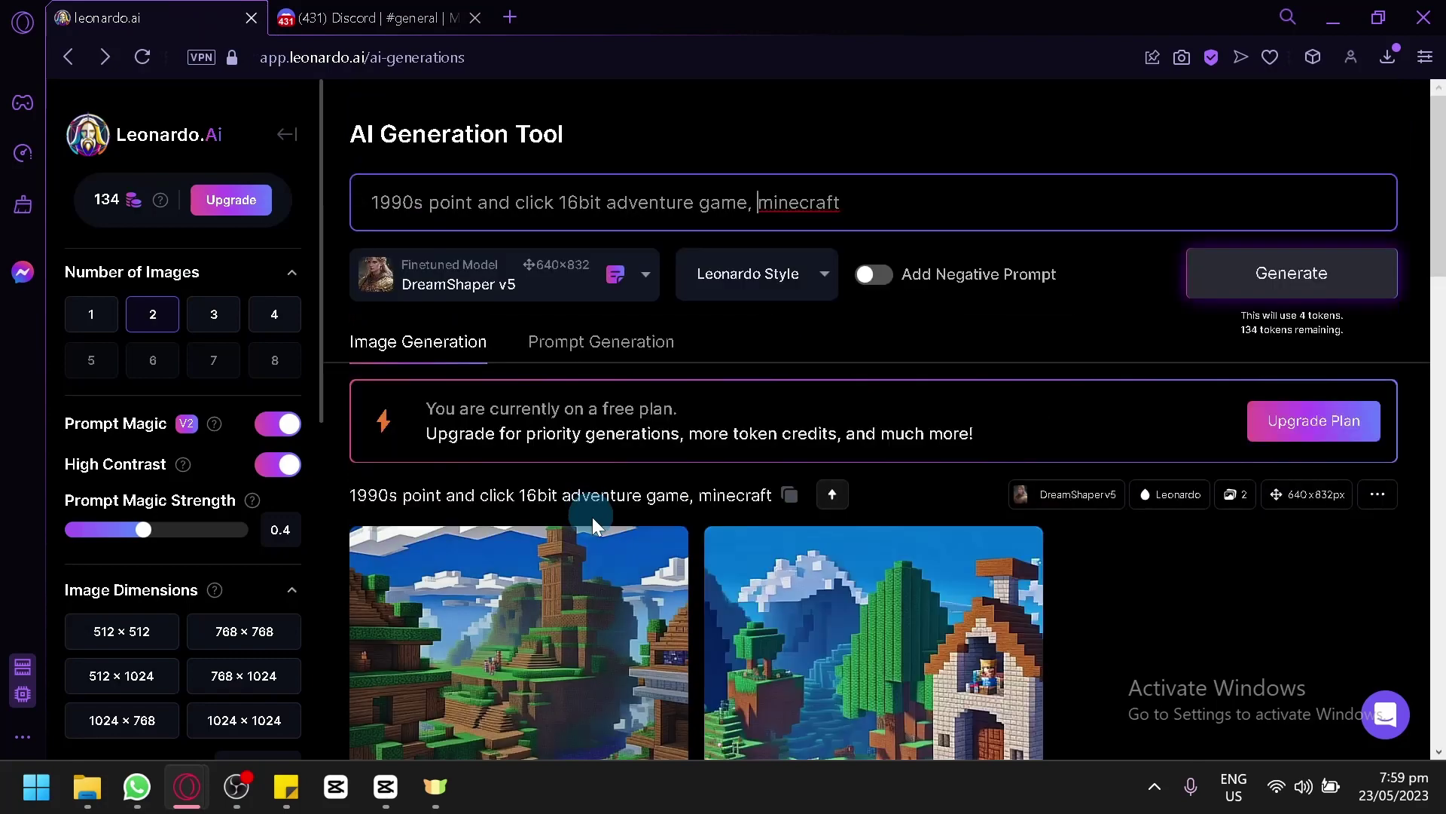
pyautogui.scroll(-2, 595, 475)
pyautogui.click(806, 480)
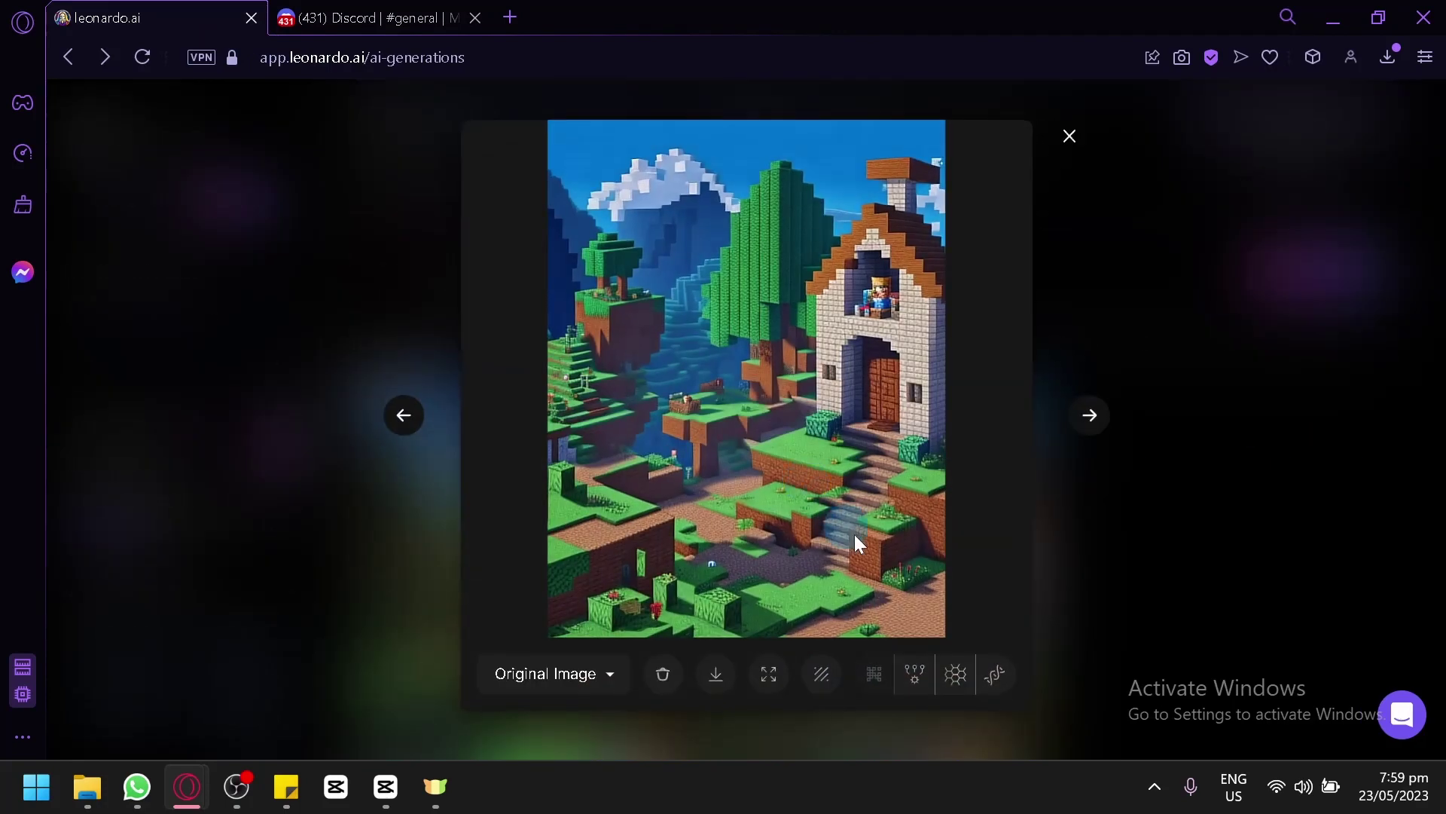
pyautogui.click(1115, 339)
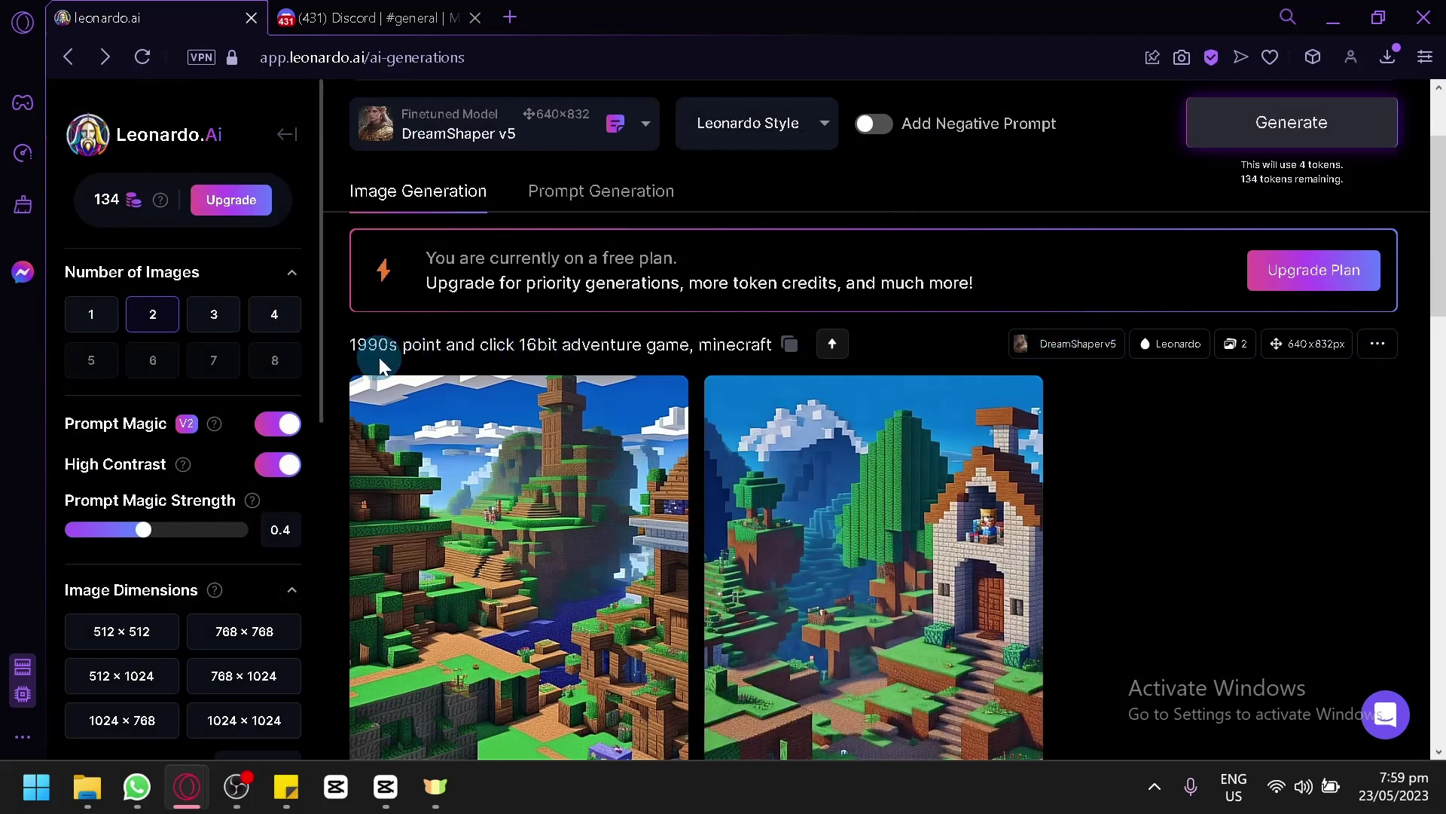
pyautogui.scroll(-1, 678, 340)
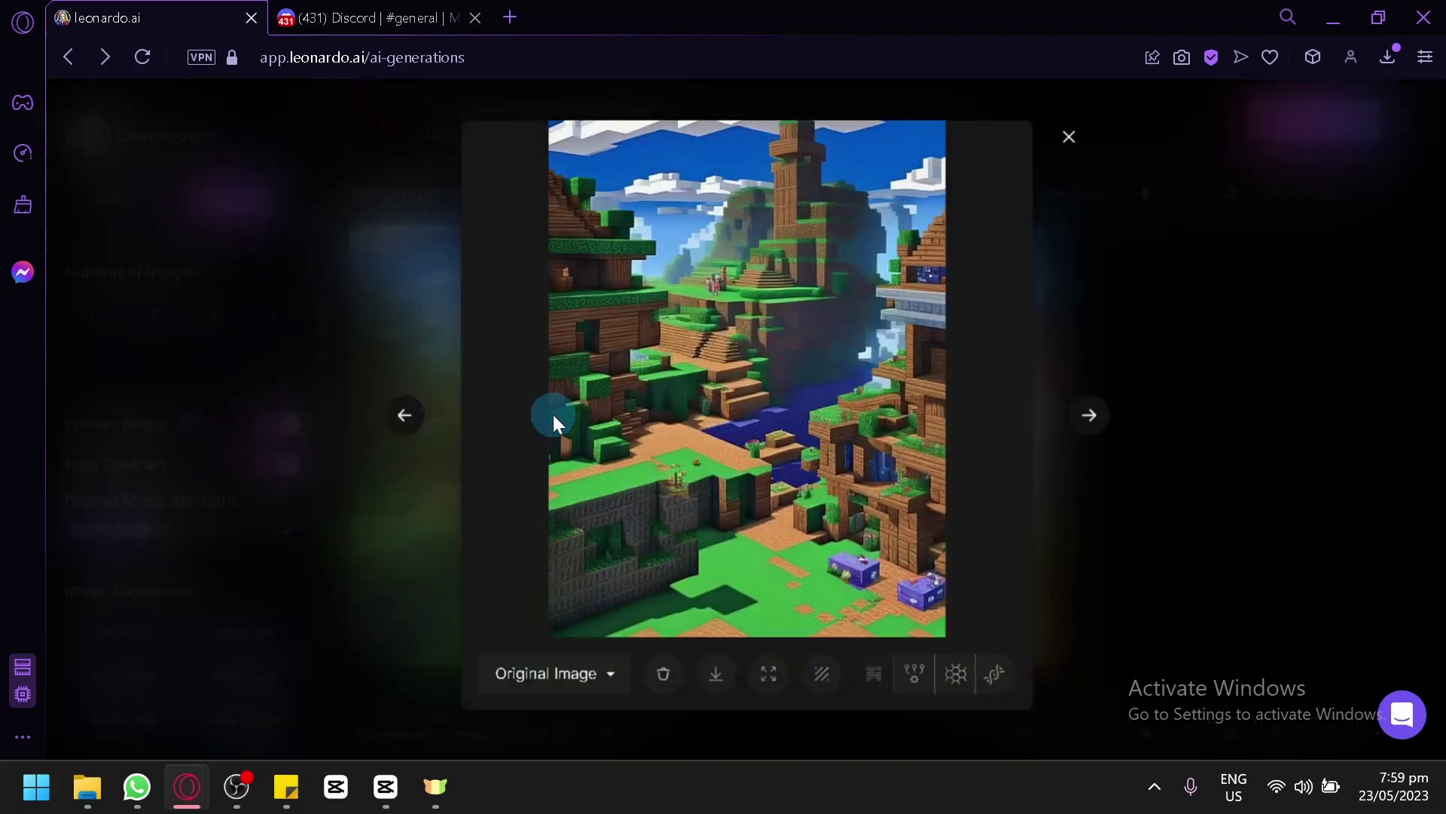
# View Leonardo's left Minecraft image enlarged, then glance at Midjourney's grid at 93%
pyautogui.click(554, 418)
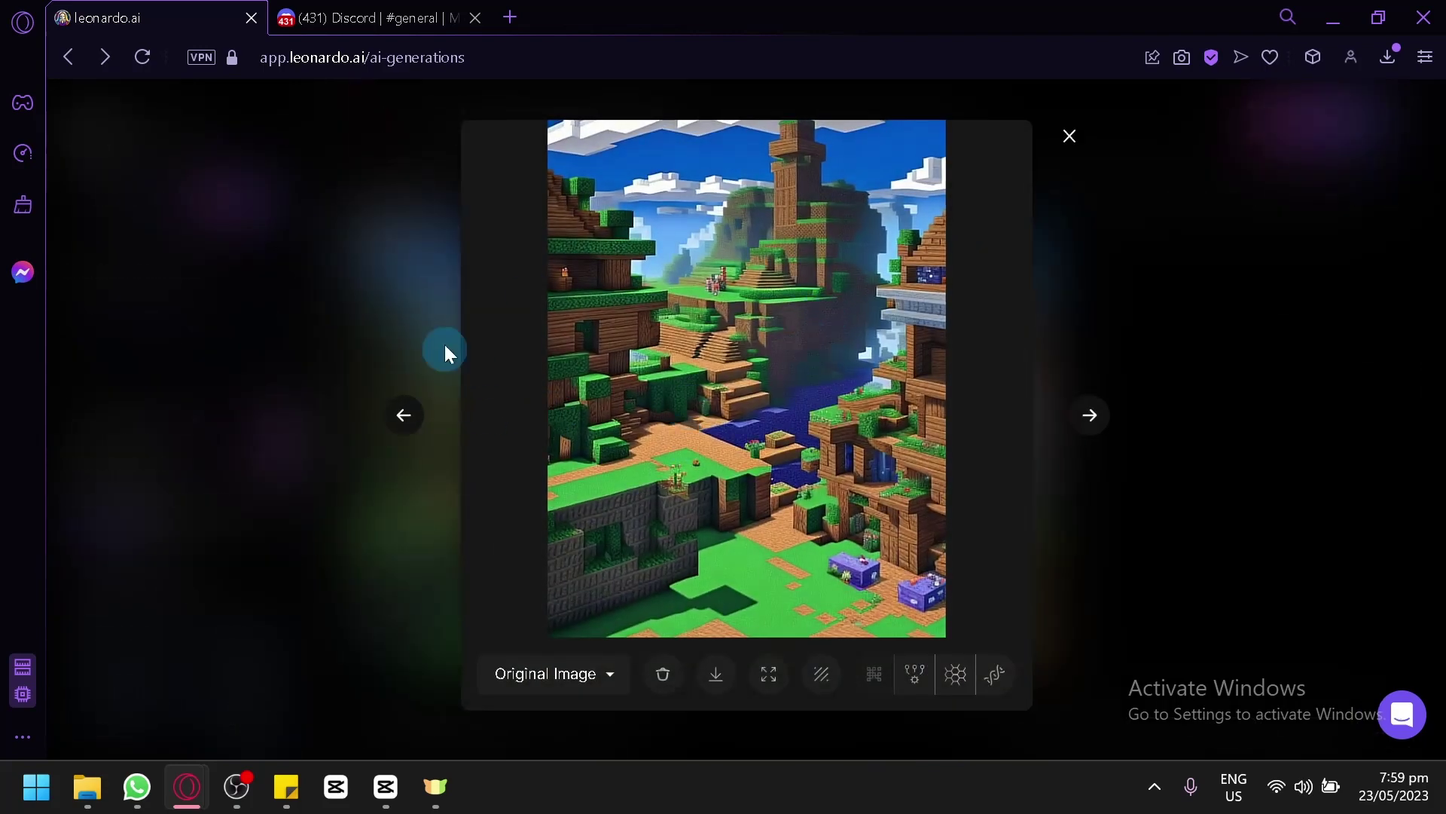
pyautogui.click(265, 324)
pyautogui.click(361, 17)
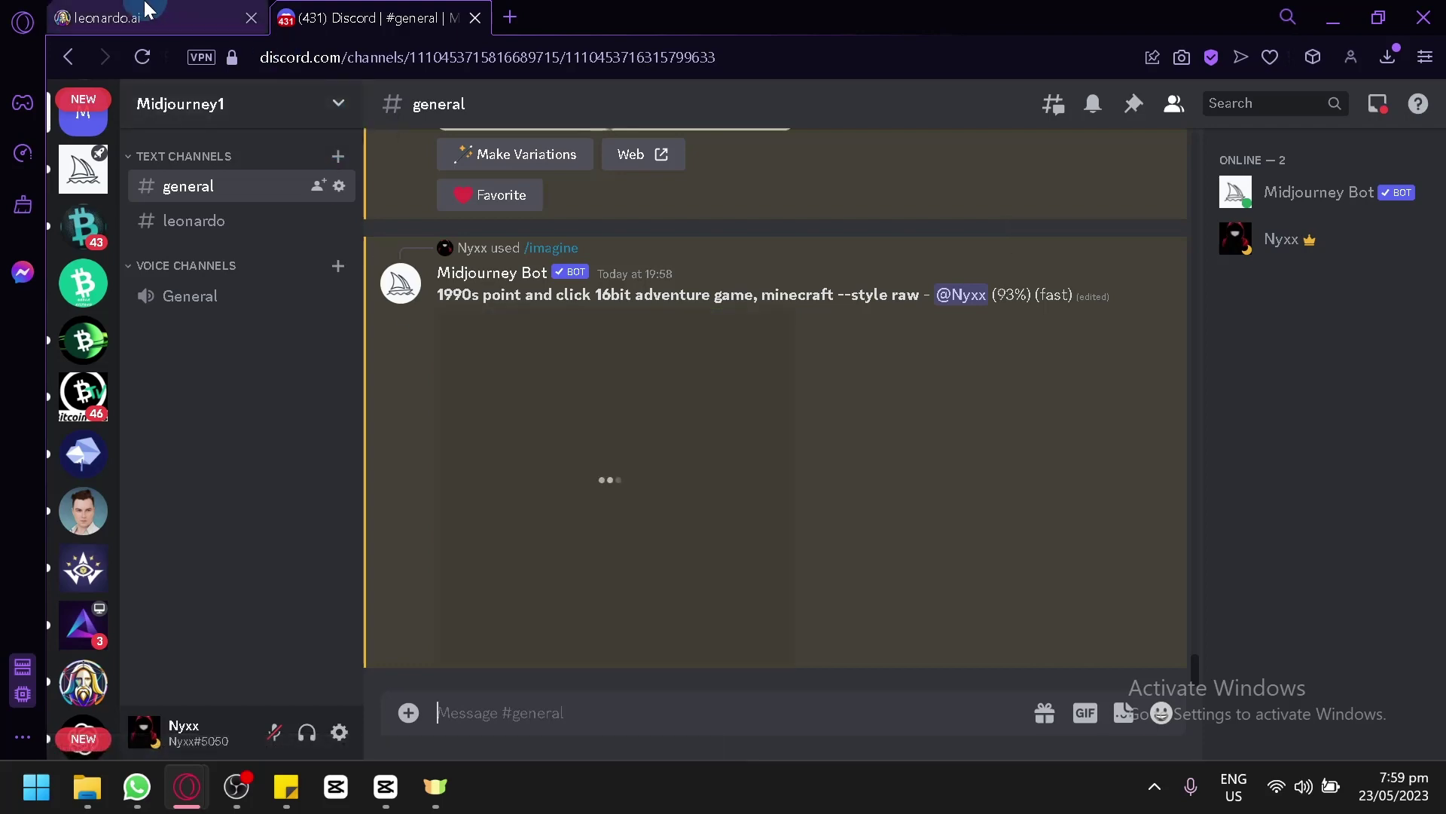
pyautogui.click(108, 17)
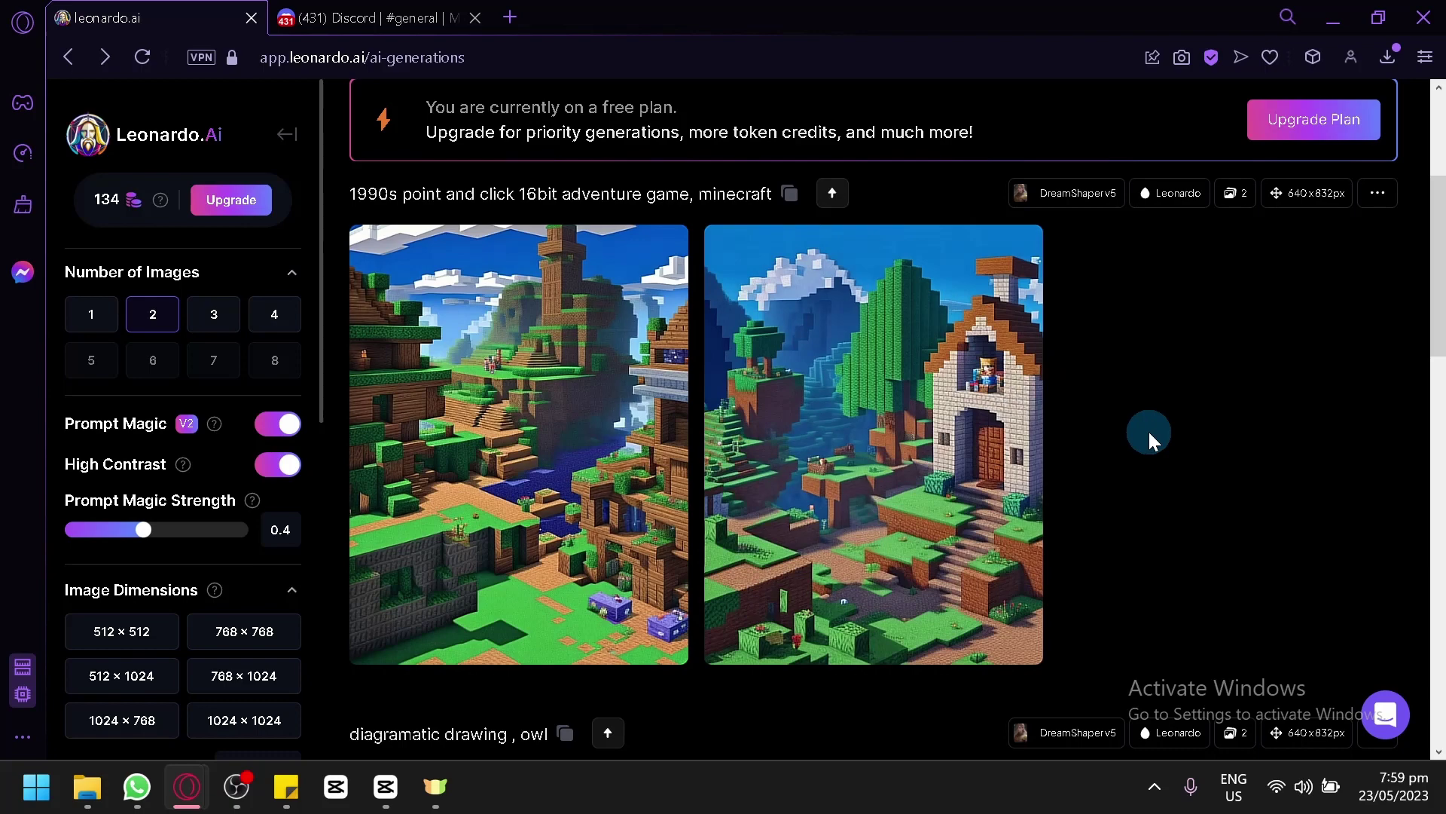
# Preview Midjourney's finished four-image Minecraft grid enlarged and queue the U3 upscale
pyautogui.click(361, 17)
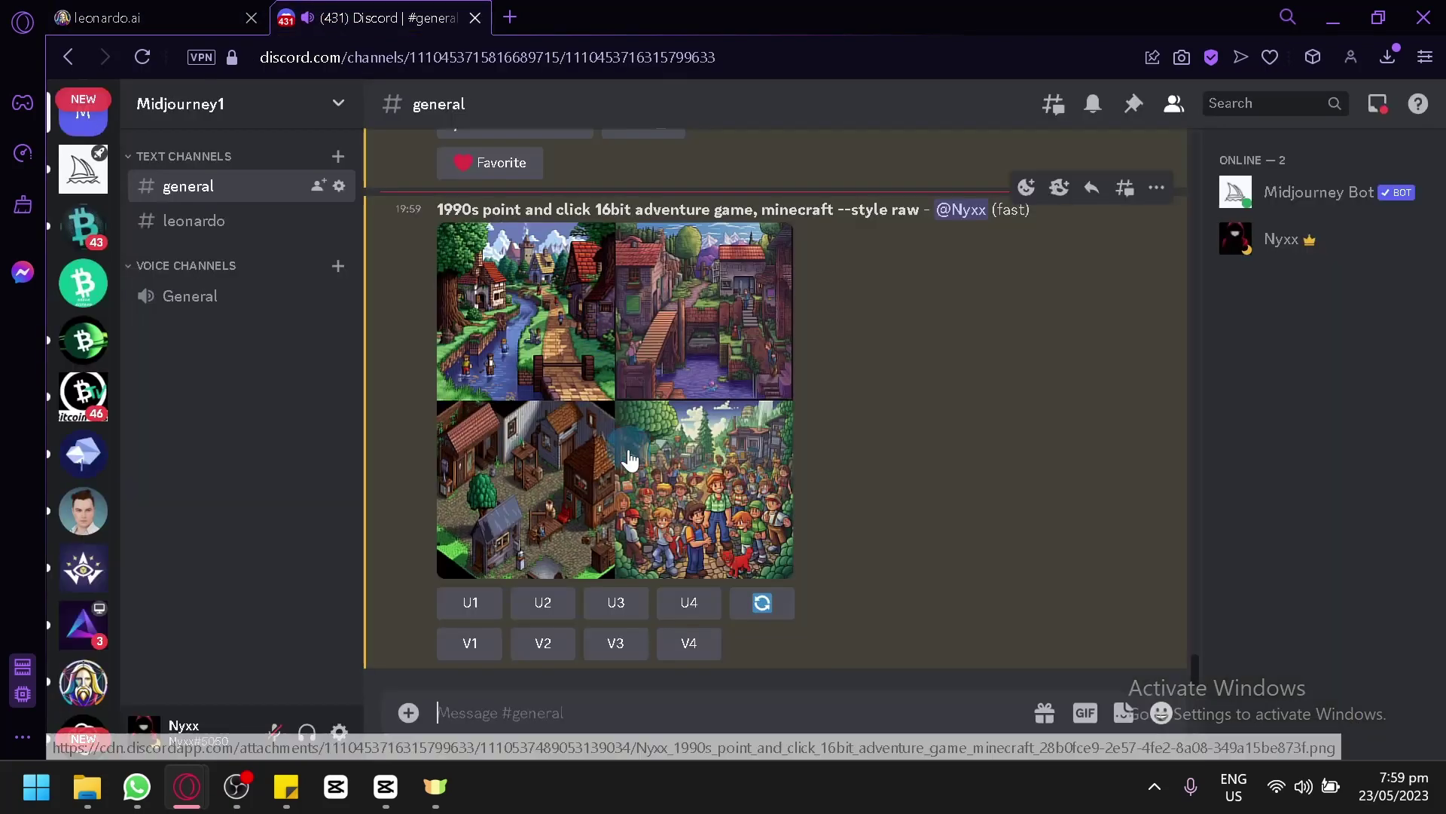
pyautogui.click(628, 458)
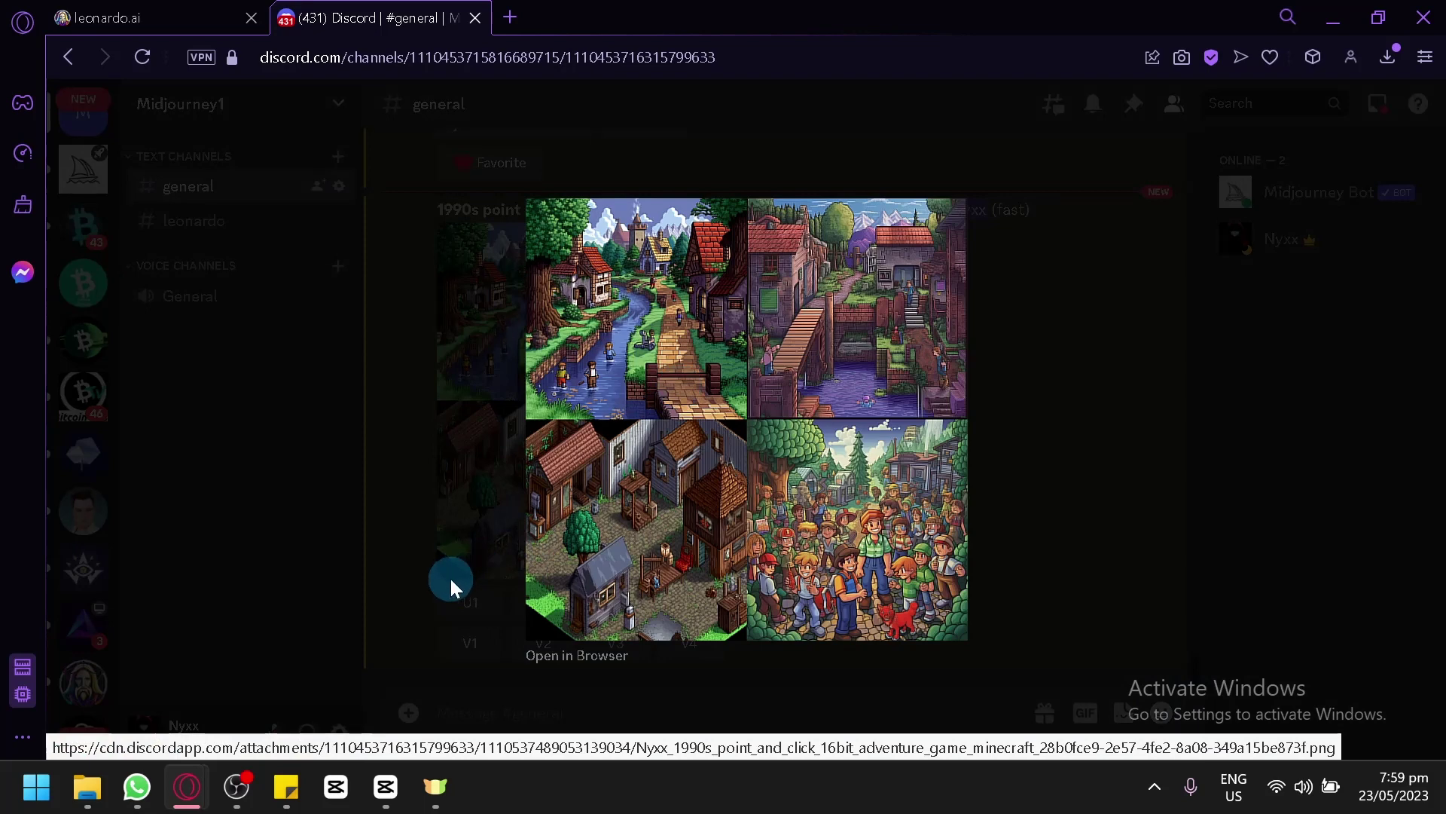
pyautogui.click(1051, 548)
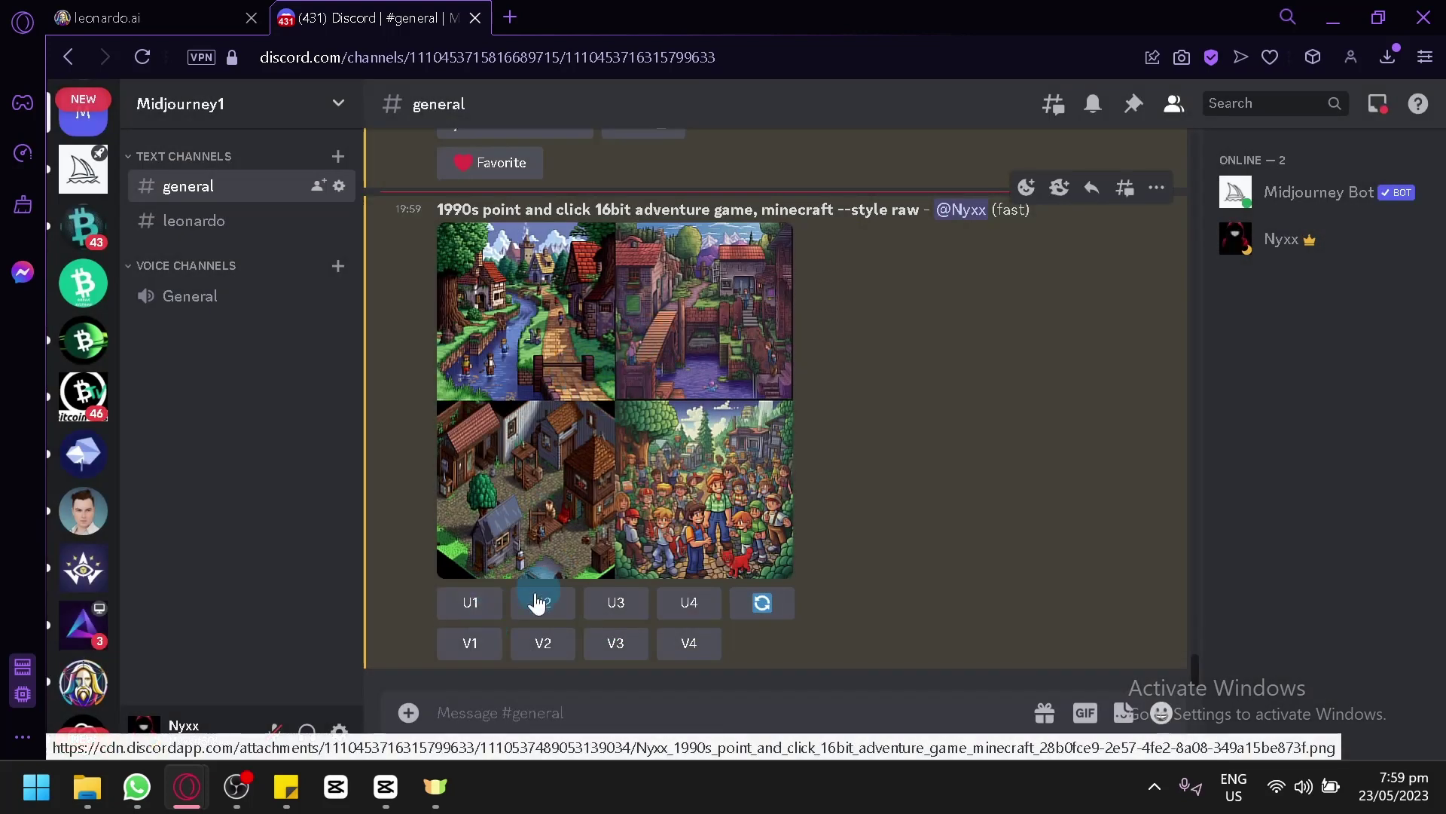
pyautogui.click(615, 602)
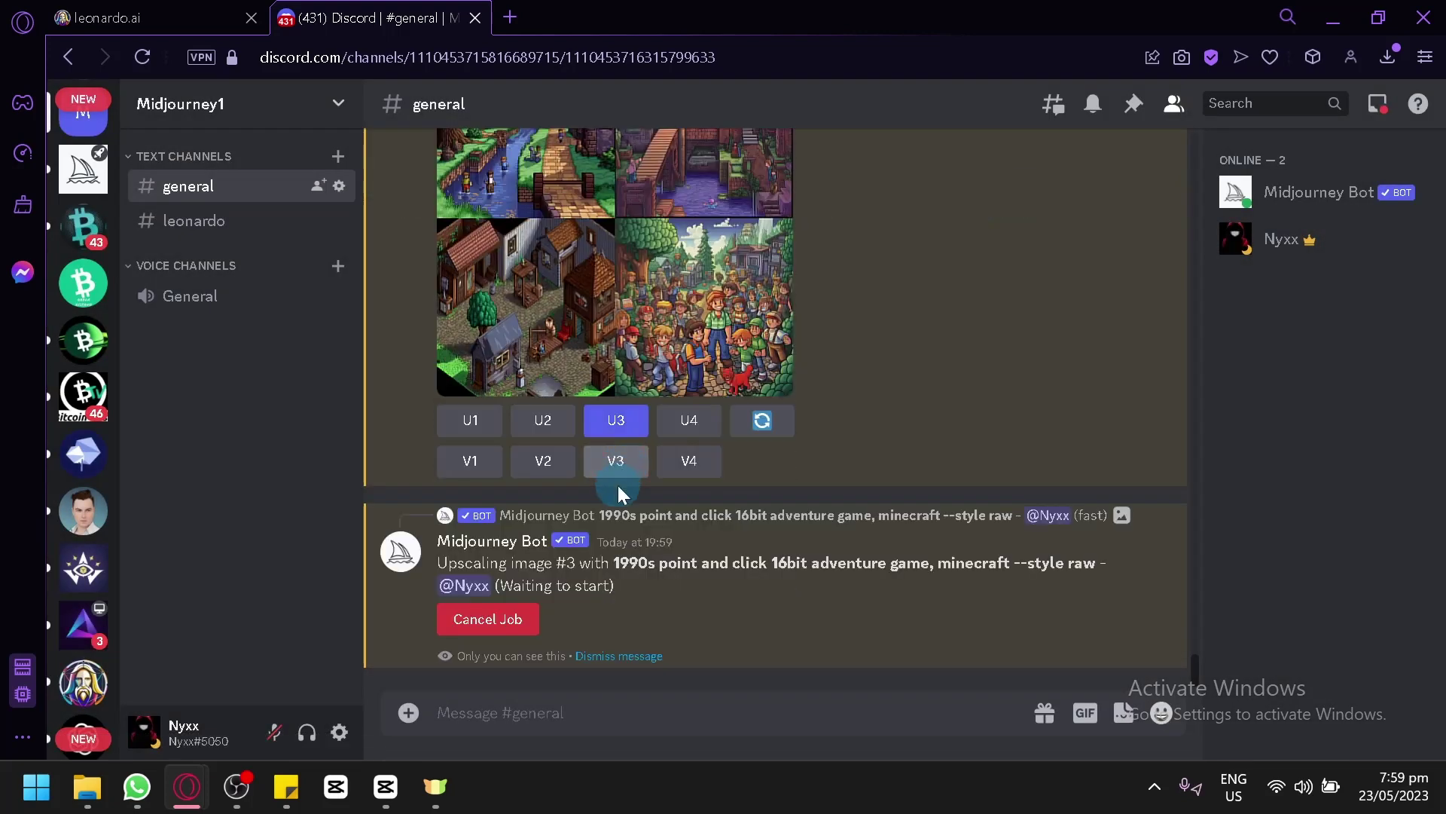
pyautogui.click(107, 18)
pyautogui.moveTo(518, 445)
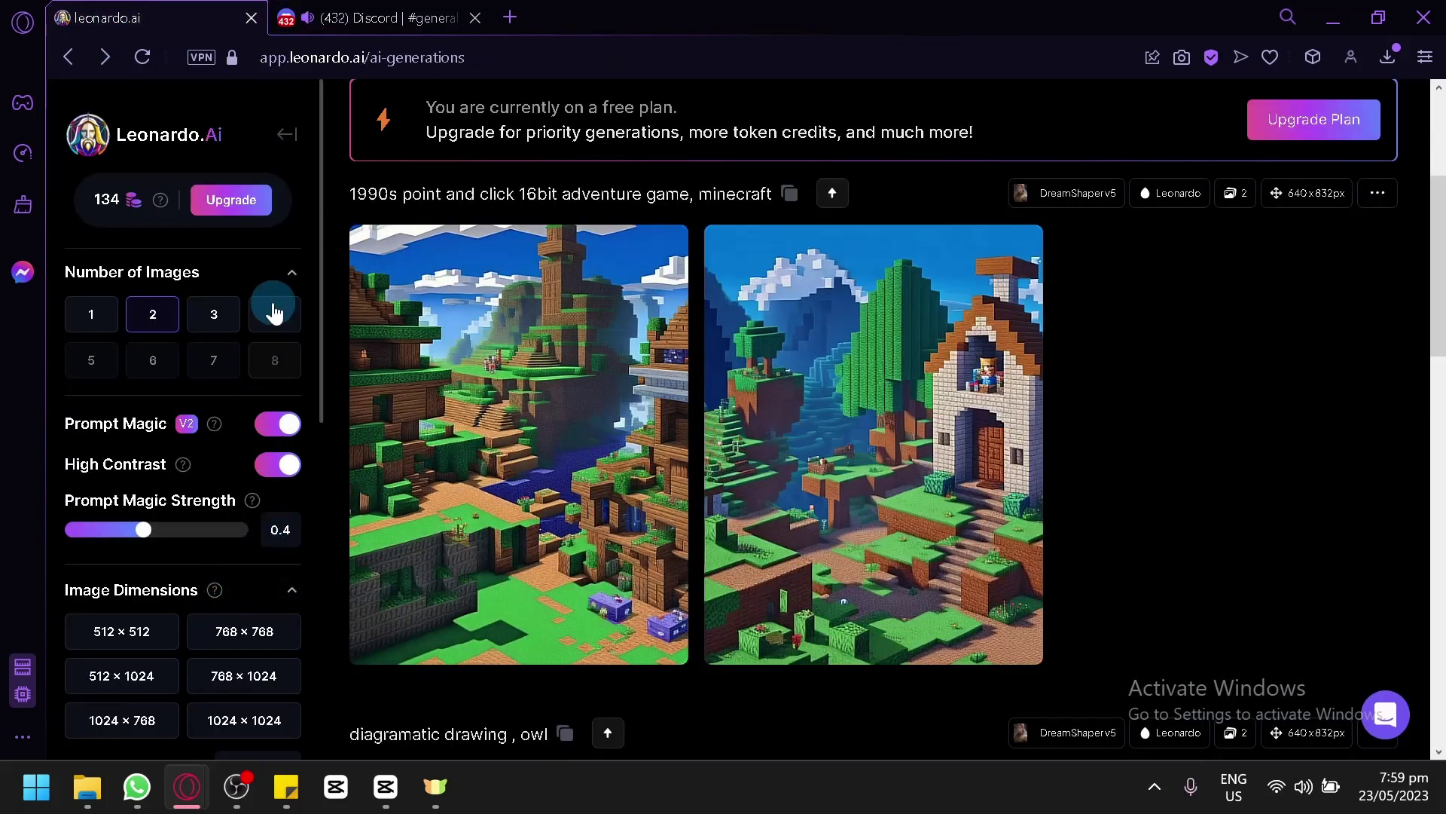
pyautogui.click(373, 18)
pyautogui.click(107, 17)
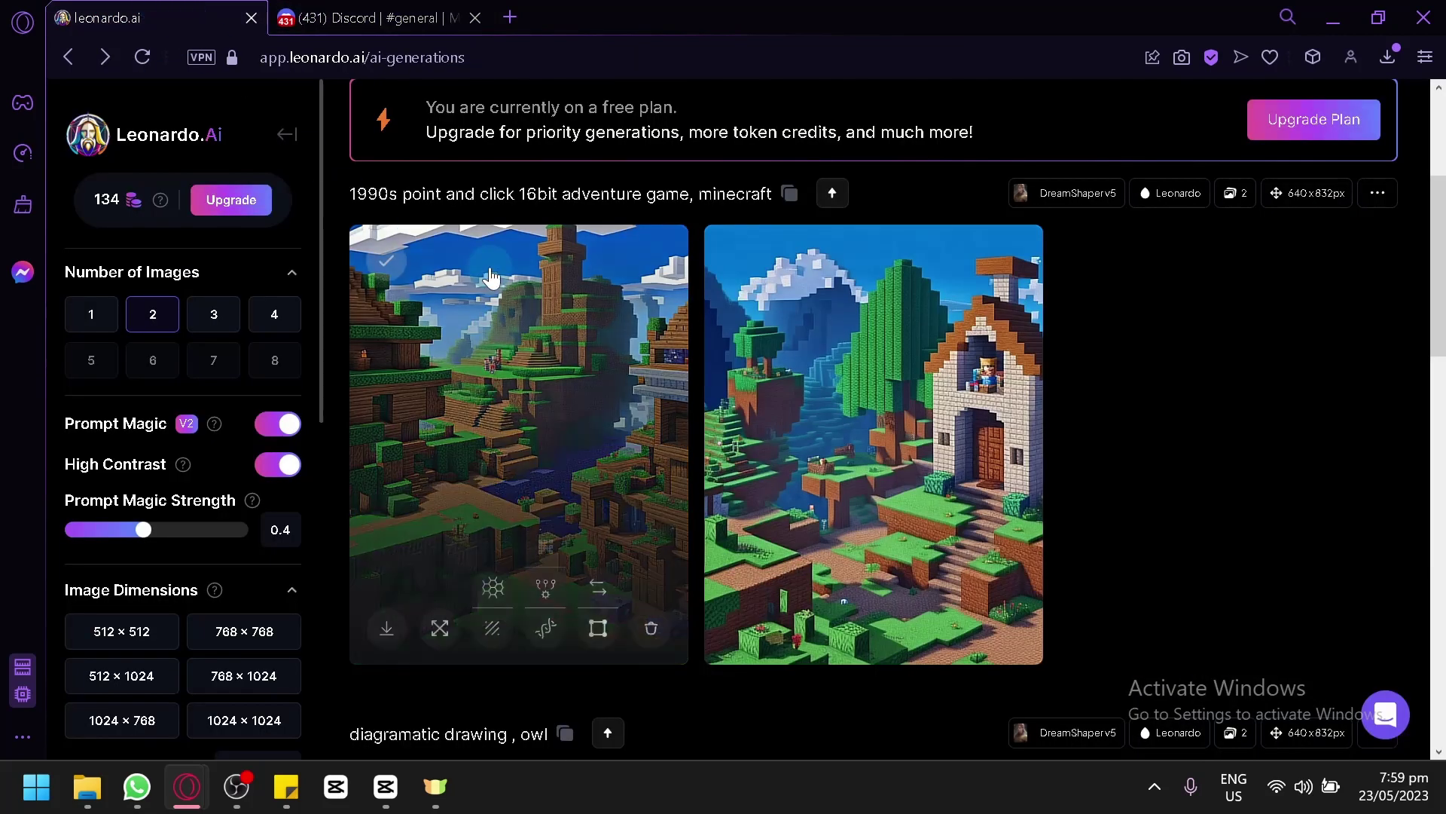
pyautogui.scroll(-2, 490, 278)
pyautogui.scroll(-3, 491, 279)
pyautogui.scroll(-2, 491, 279)
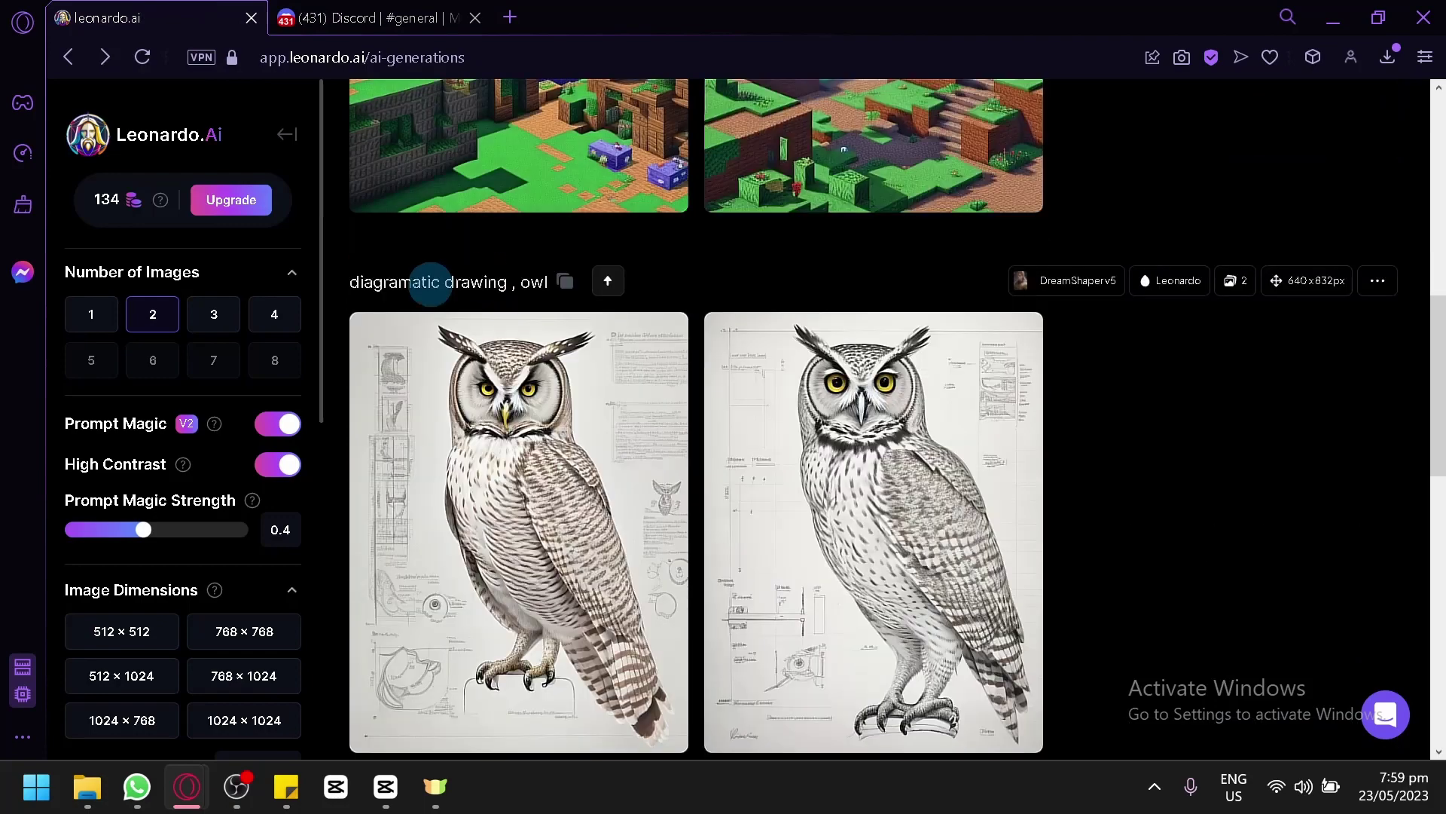
pyautogui.scroll(-4, 362, 343)
pyautogui.scroll(-5, 363, 342)
pyautogui.scroll(-3, 361, 343)
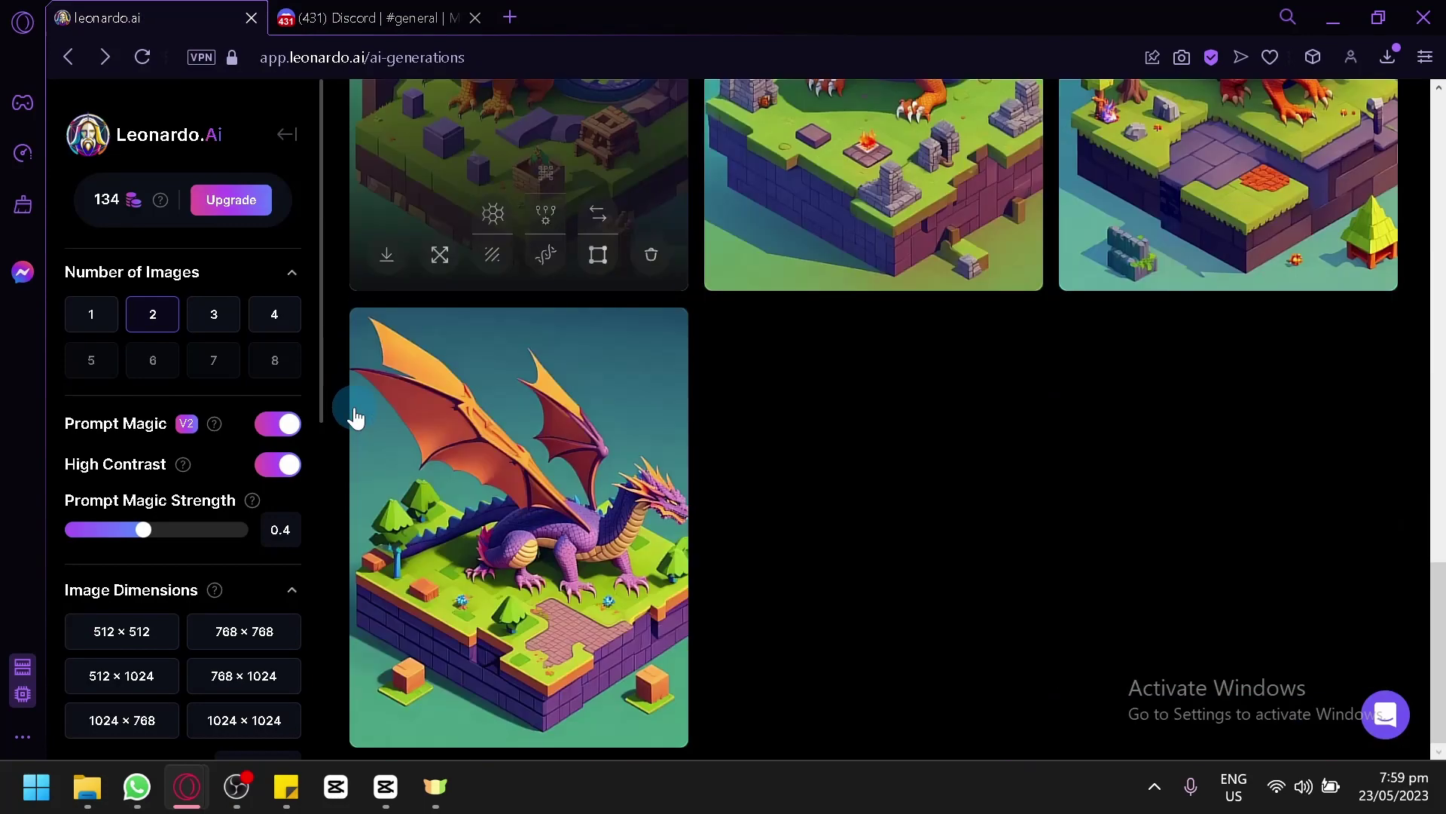
pyautogui.scroll(-5, 264, 459)
pyautogui.scroll(5, 264, 459)
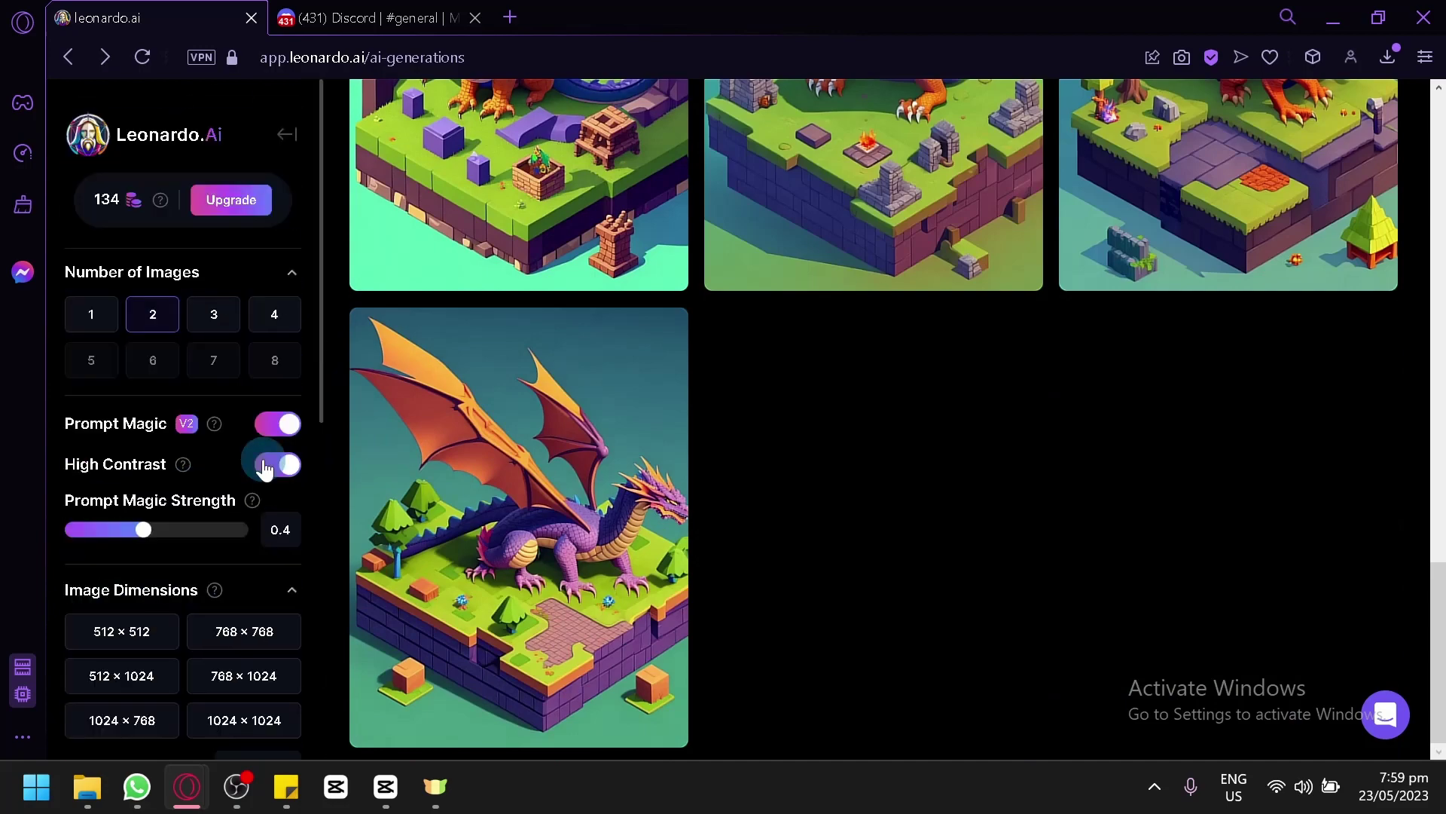
pyautogui.click(351, 18)
pyautogui.click(562, 390)
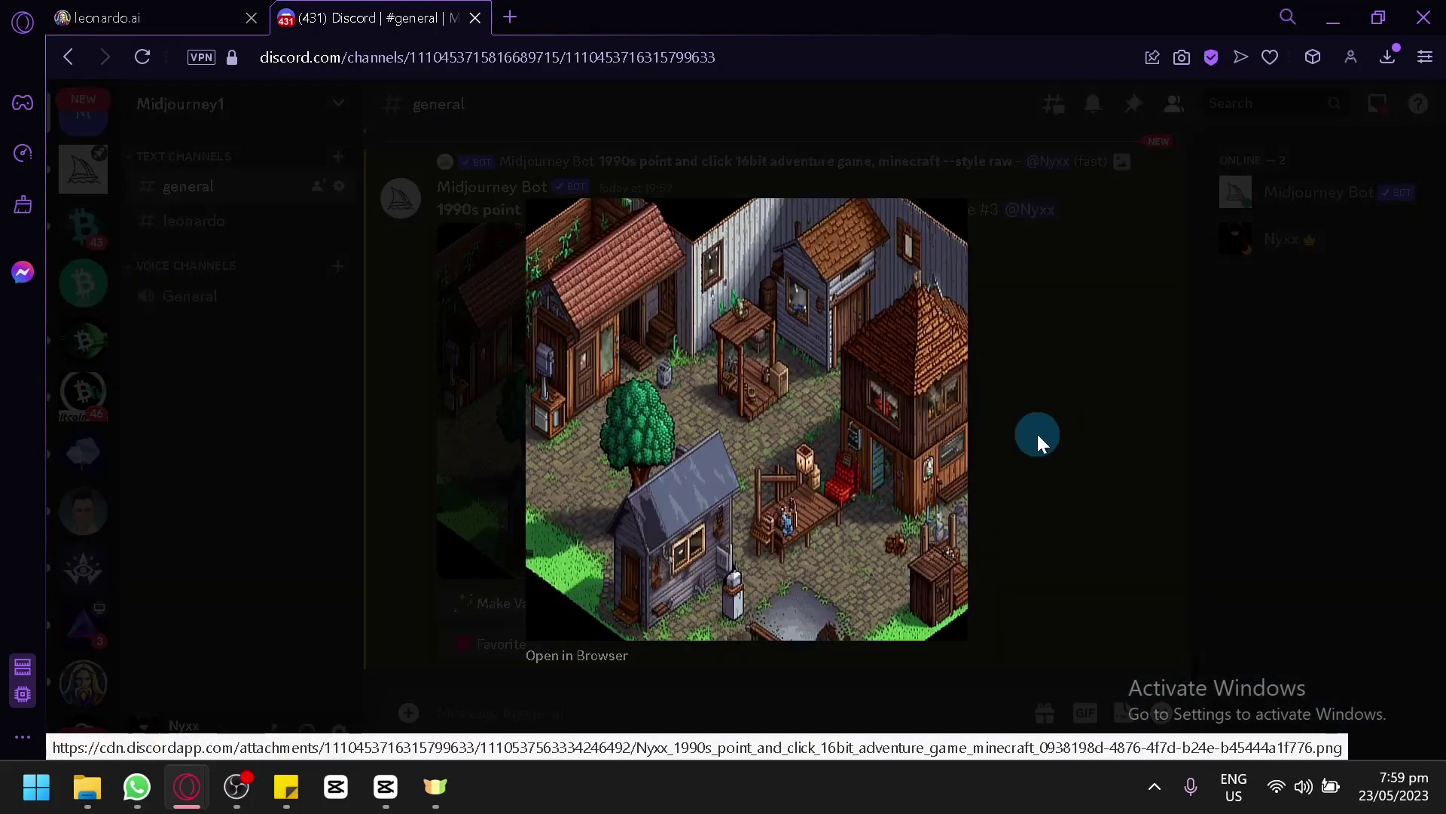
pyautogui.click(1037, 432)
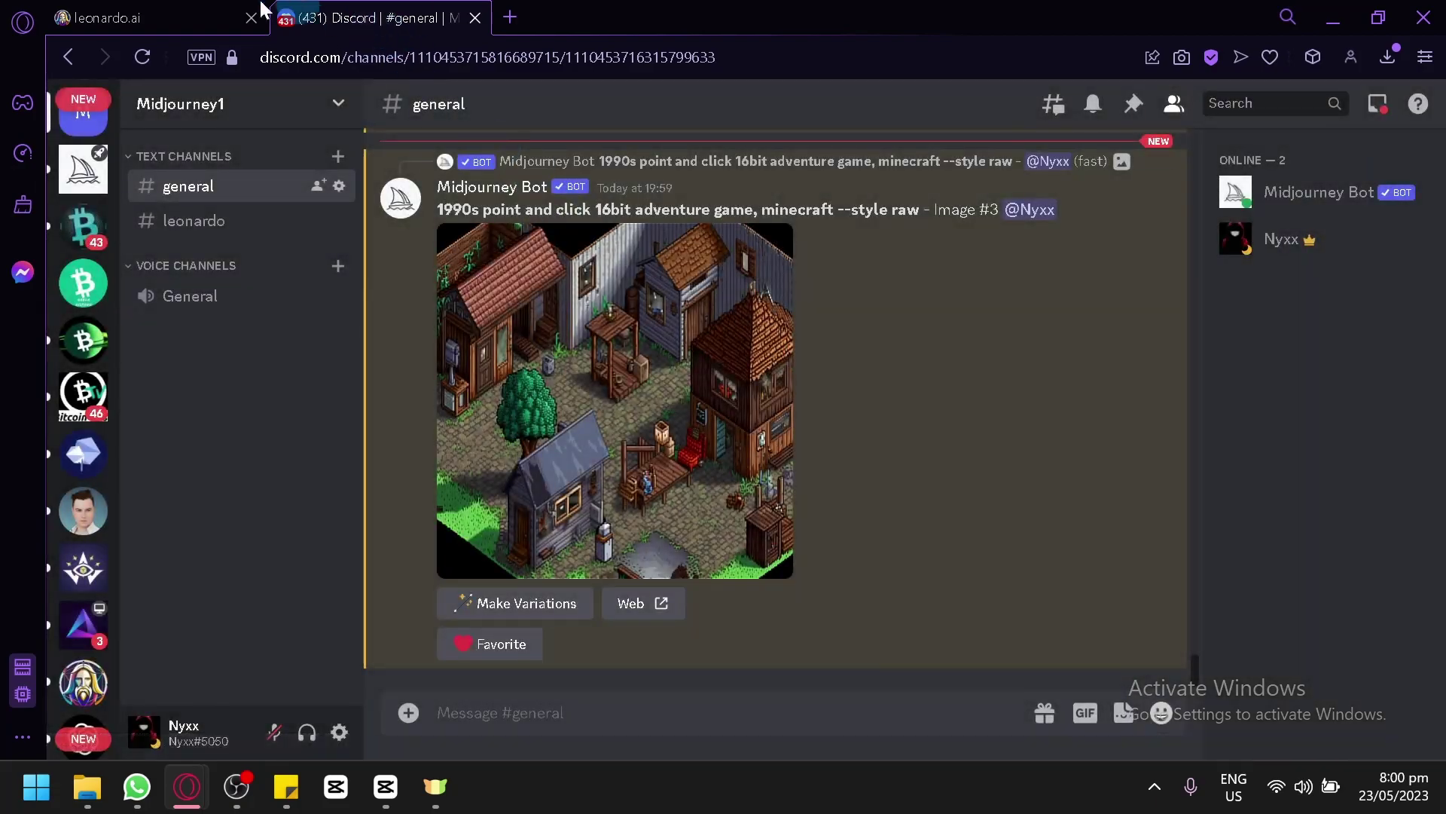
pyautogui.click(202, 9)
pyautogui.scroll(10, 824, 461)
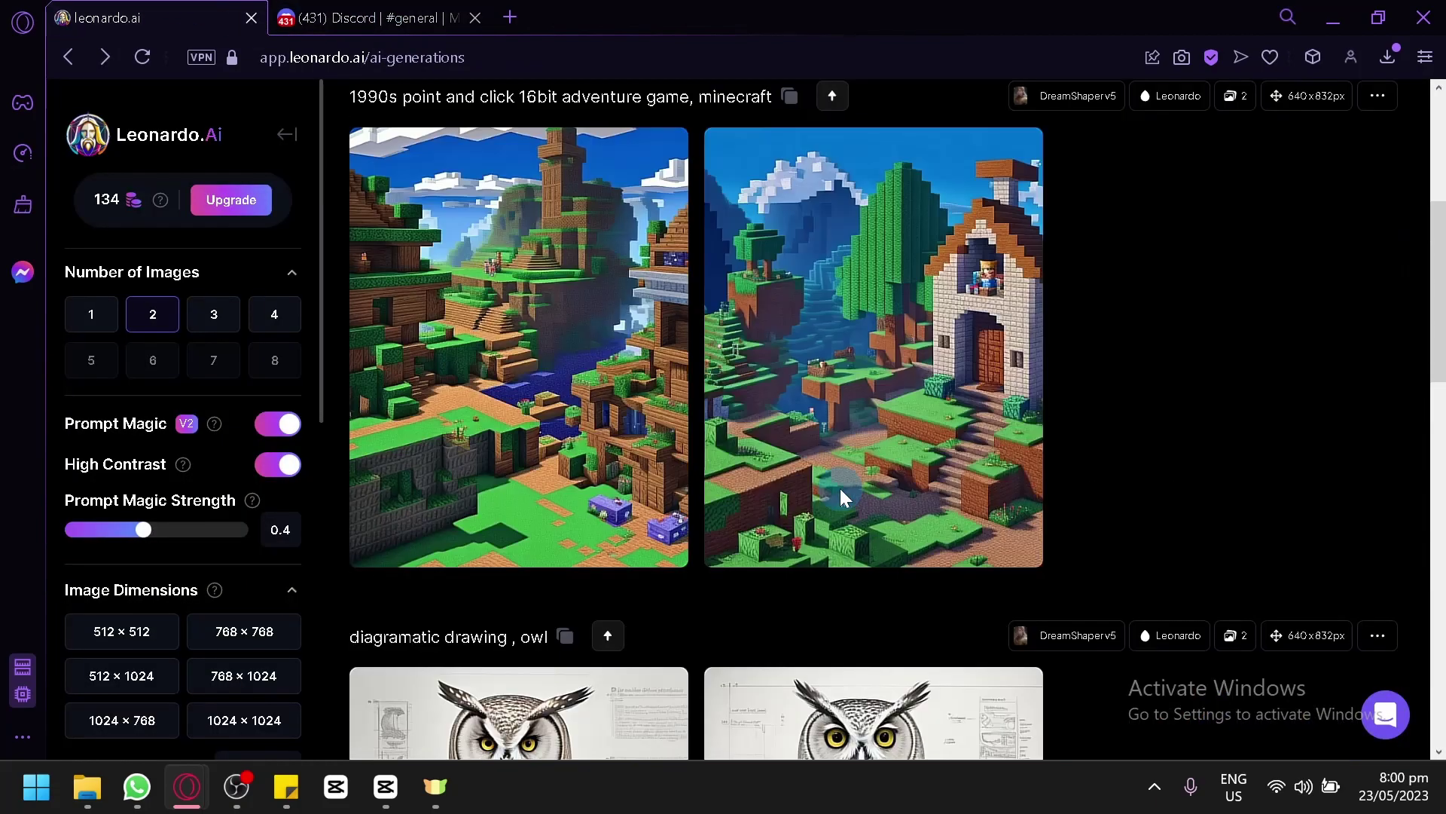
pyautogui.scroll(5, 840, 489)
pyautogui.click(362, 17)
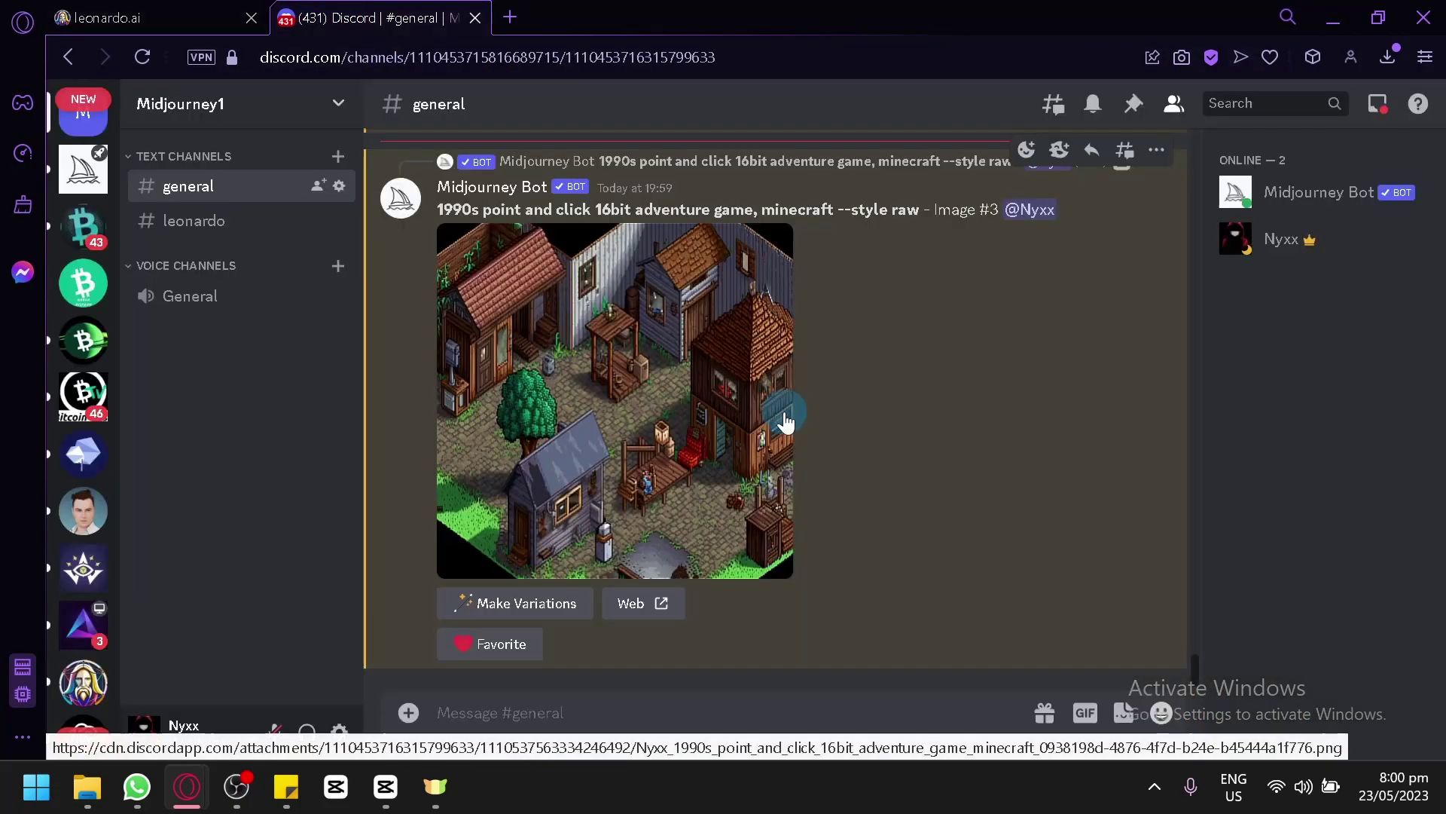
pyautogui.click(155, 17)
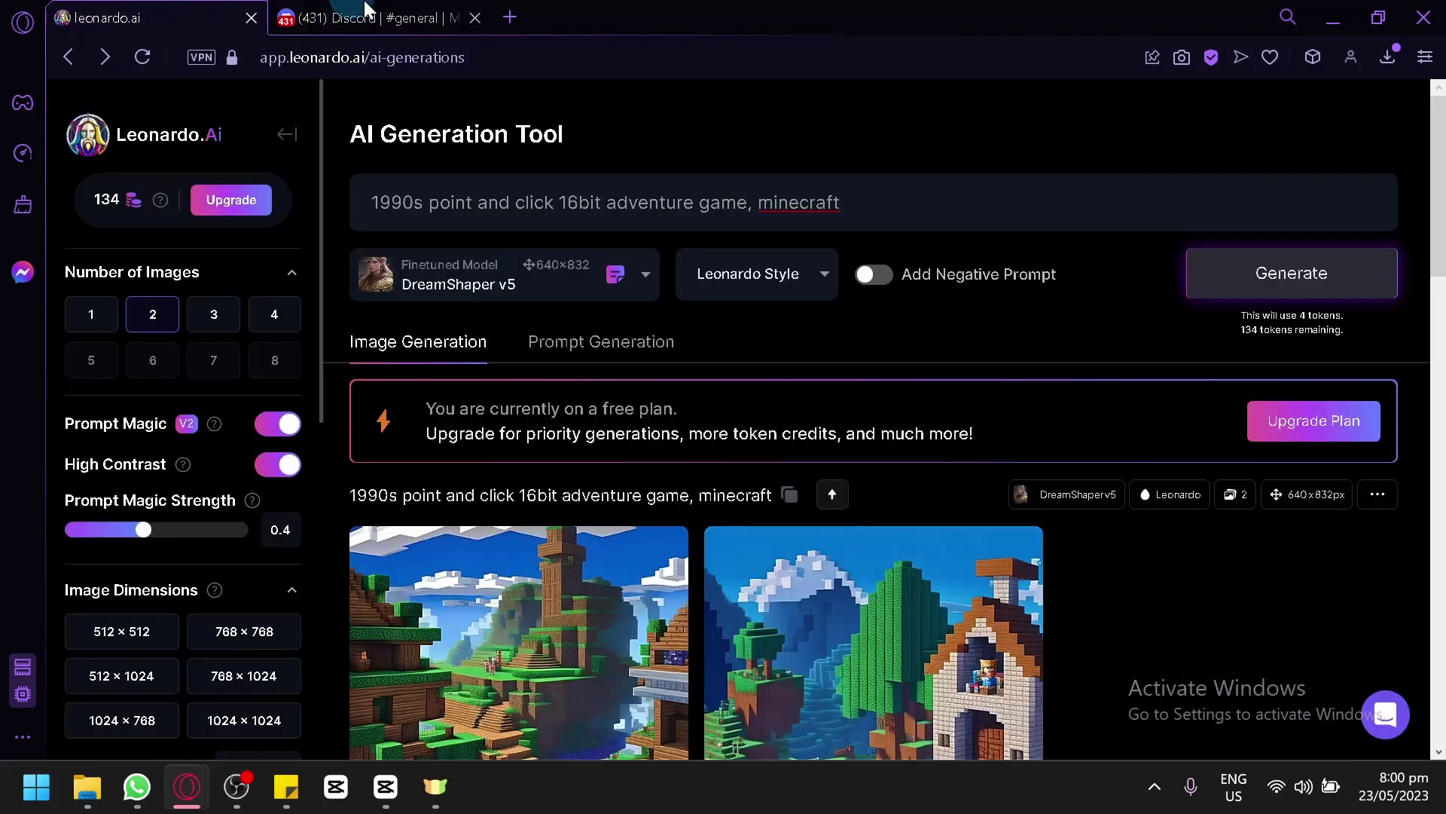
pyautogui.click(403, 9)
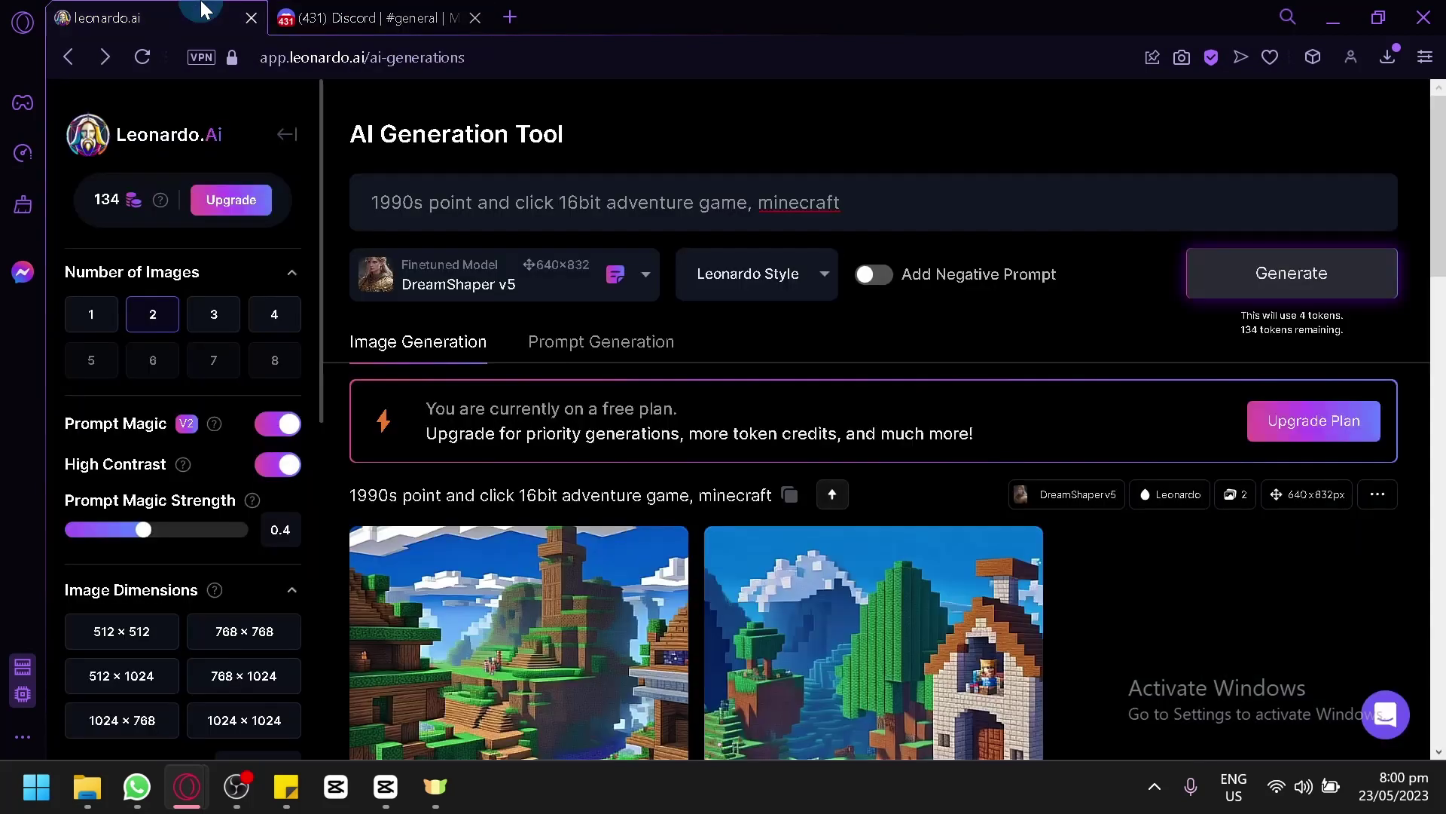
pyautogui.click(204, 16)
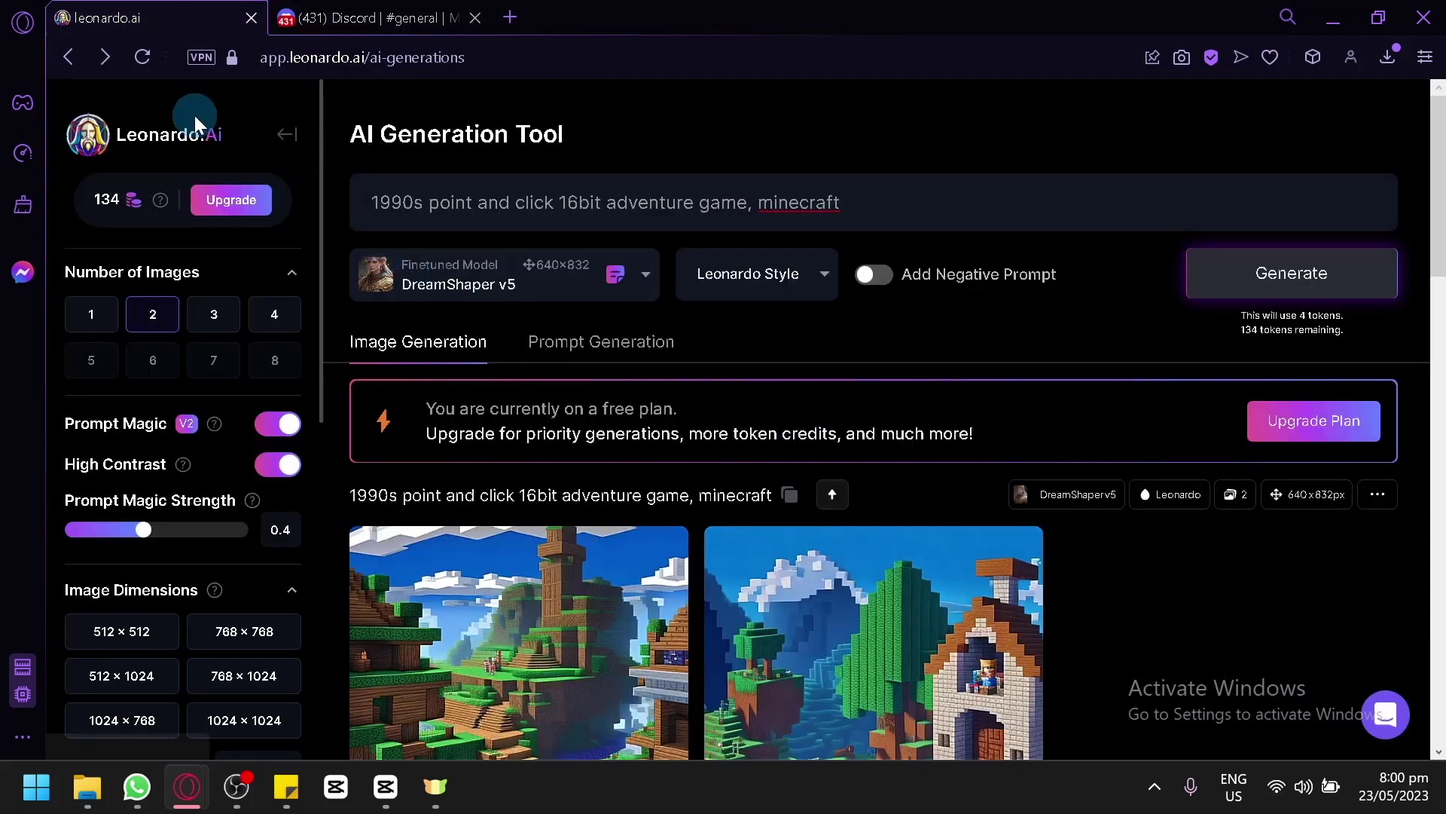
pyautogui.scroll(-2, 592, 388)
pyautogui.scroll(-1, 630, 395)
pyautogui.scroll(3, 630, 394)
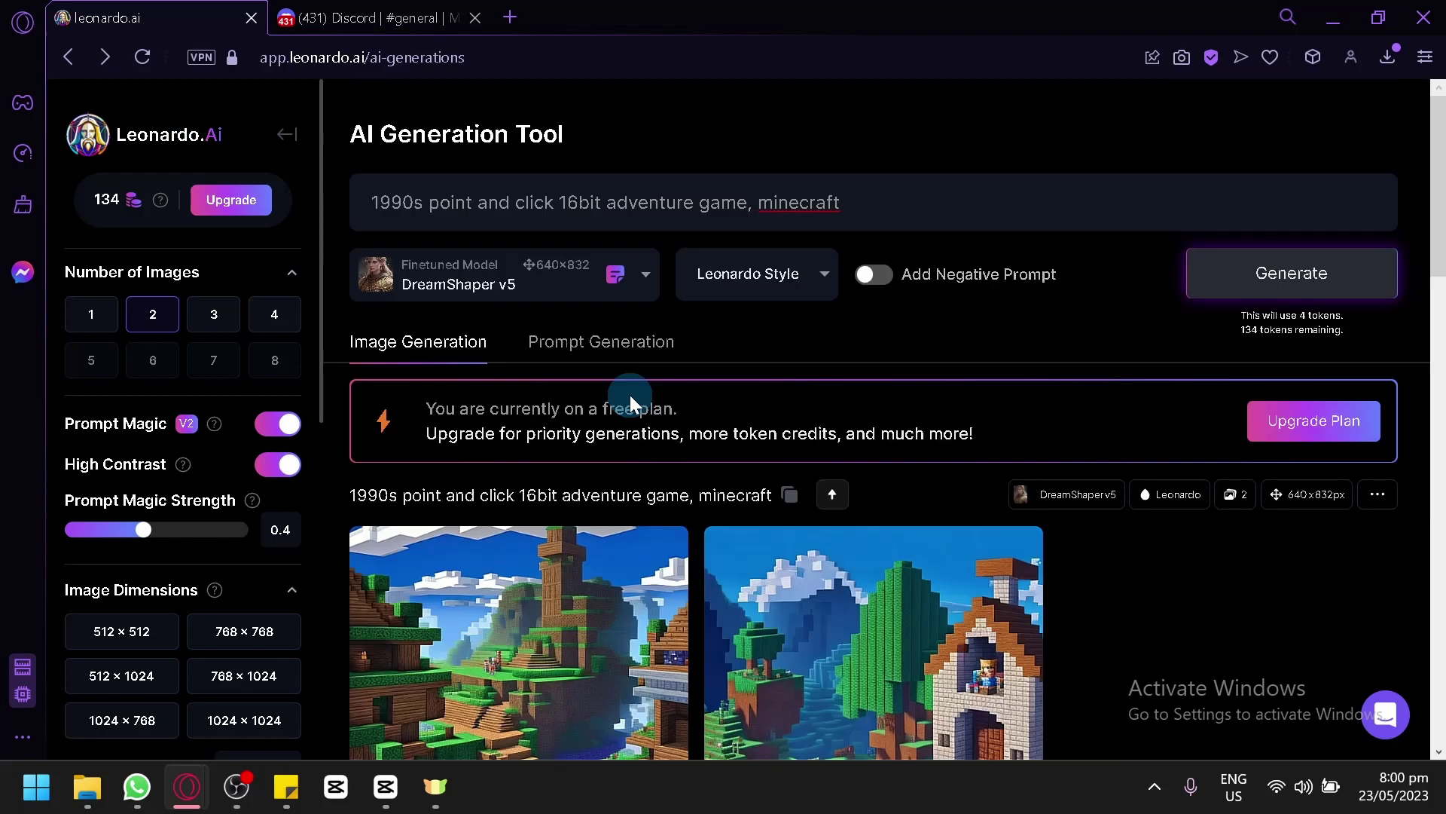